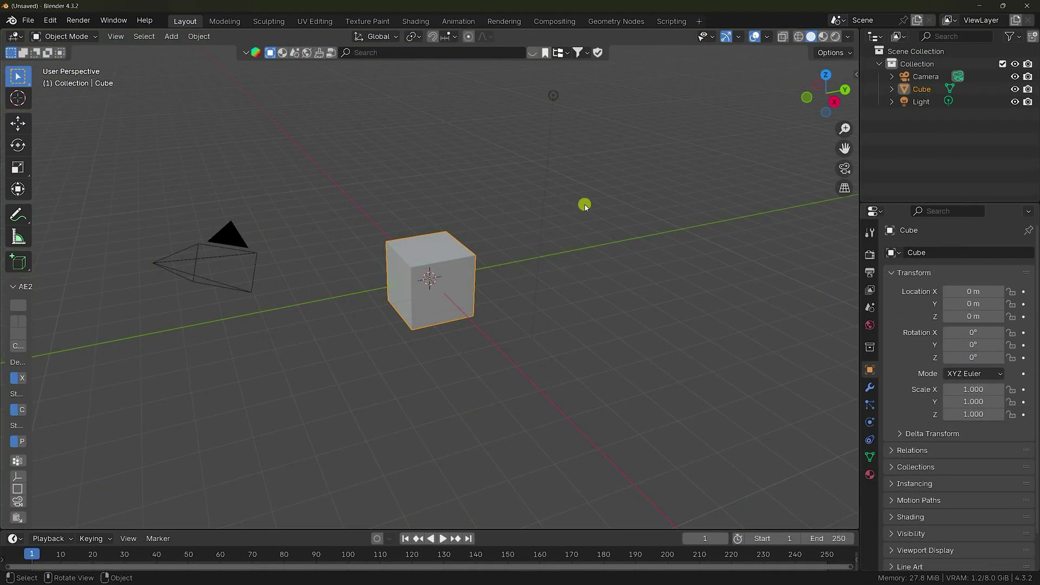
Step: Delete the default cube, camera and light from the new General scene
{"action": "left_click_drag", "start_coordinate": [585, 207], "coordinate": [200, 386]}
{"action": "key", "text": "Delete"}
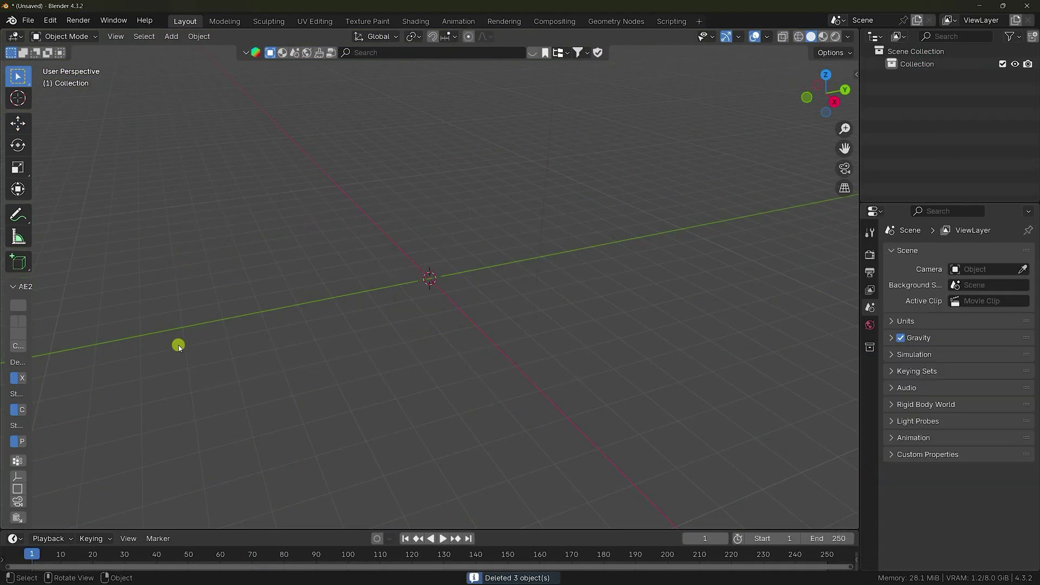
Step: Append the LOW cookie object from Oreo.blend's Object folder into the scene
{"action": "left_click", "coordinate": [27, 18]}
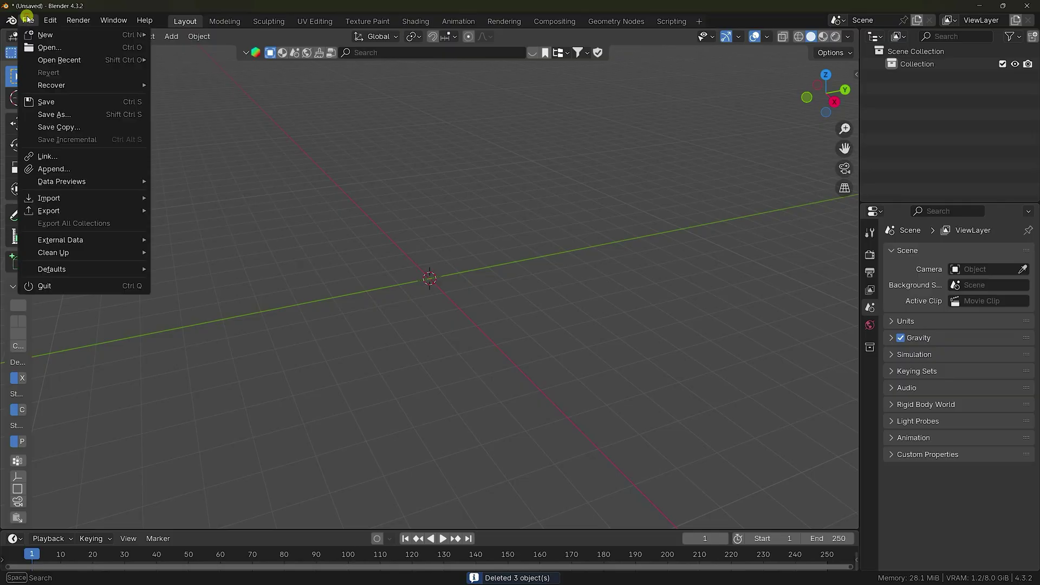
{"action": "left_click", "coordinate": [48, 169]}
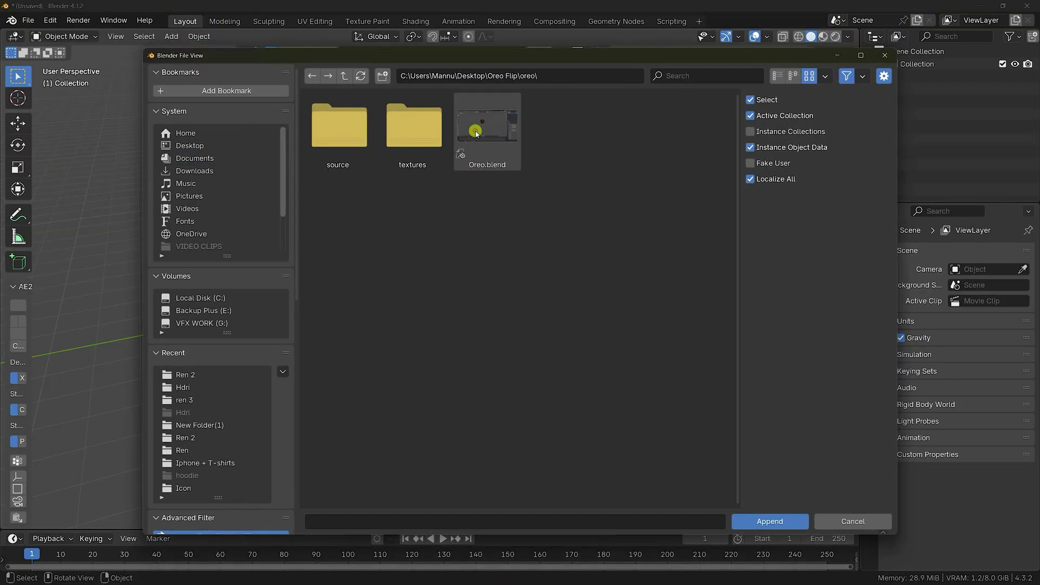
{"action": "left_click", "coordinate": [491, 134]}
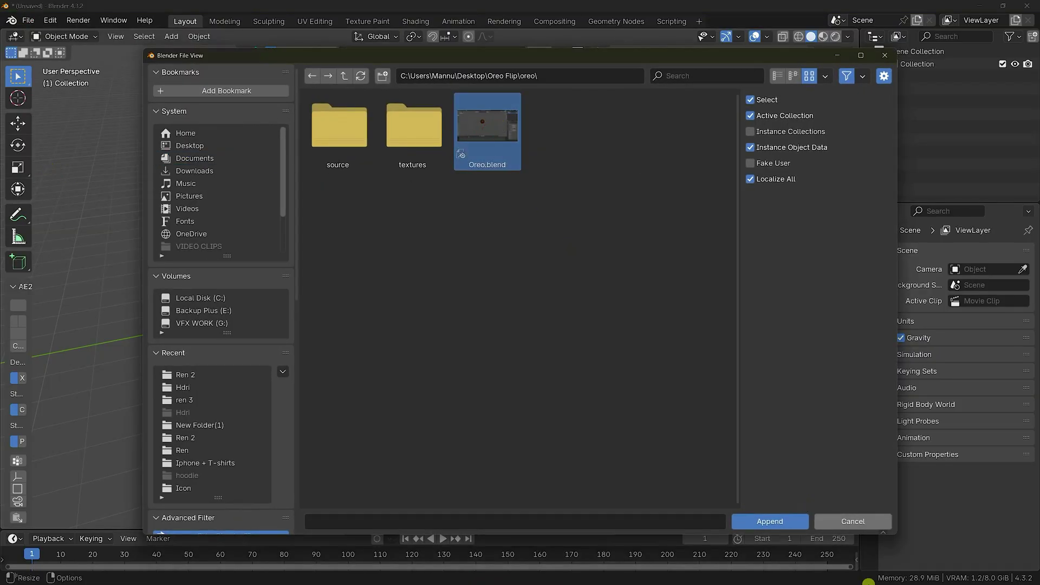
{"action": "left_click", "coordinate": [788, 522]}
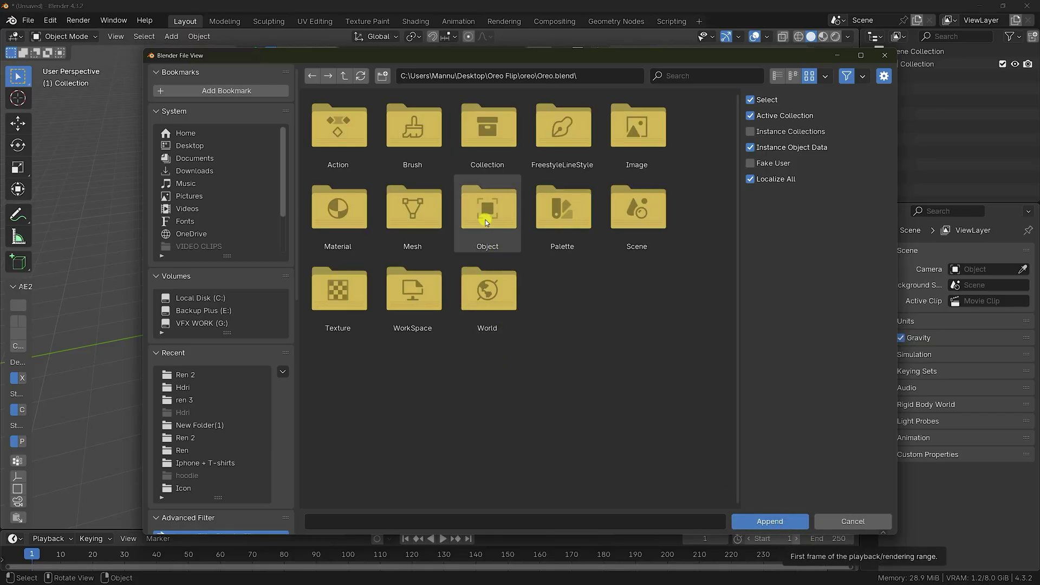
{"action": "left_click", "coordinate": [474, 222]}
{"action": "left_click", "coordinate": [330, 119]}
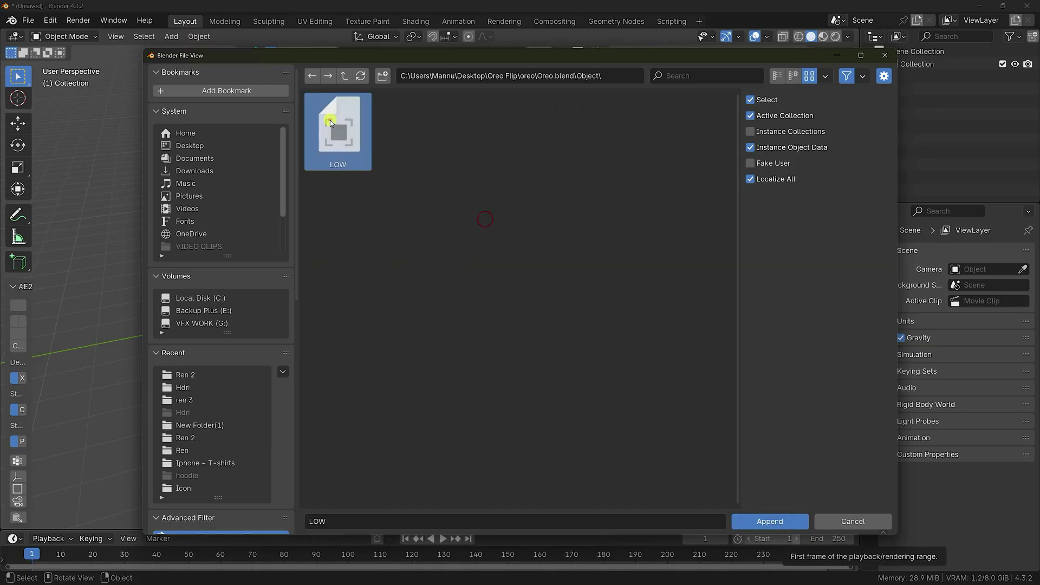
{"action": "left_click", "coordinate": [766, 521]}
{"action": "mouse_move", "coordinate": [439, 221]}
{"action": "middle_mouse_down"}
{"action": "mouse_move", "coordinate": [476, 249]}
{"action": "mouse_move", "coordinate": [541, 239]}
{"action": "mouse_move", "coordinate": [445, 232]}
{"action": "mouse_move", "coordinate": [452, 228]}
{"action": "middle_mouse_up"}
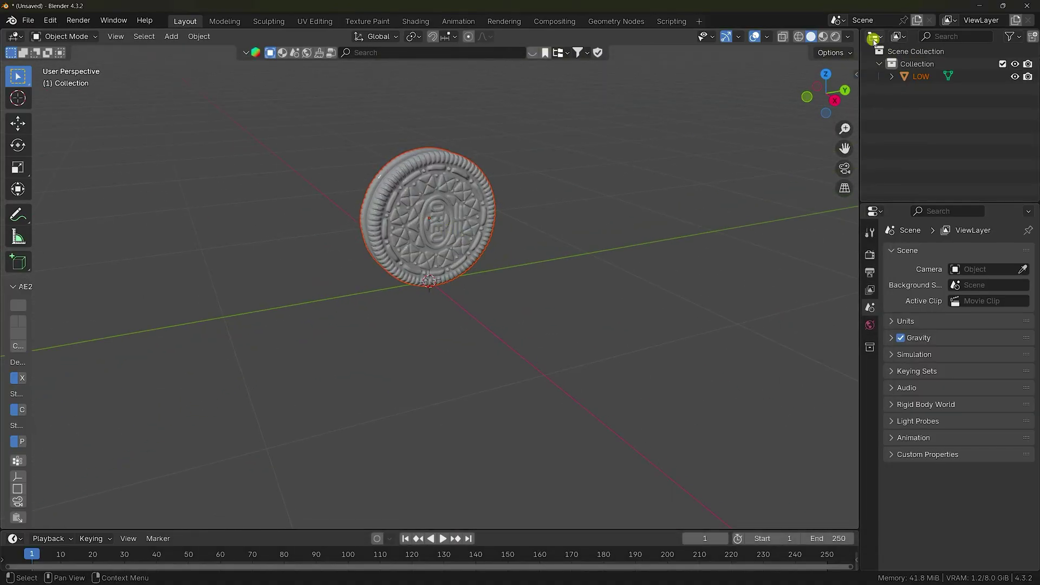
Step: In Material Preview, rotate the LOW cookie 180° on Y and set Location Z to 0
{"action": "left_click", "coordinate": [824, 36]}
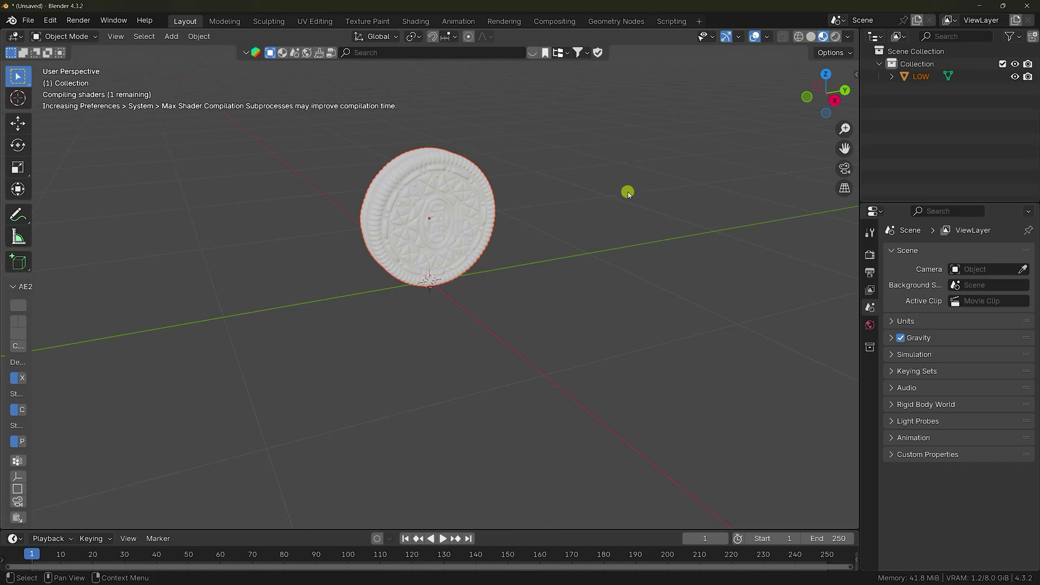
{"action": "scroll", "coordinate": [509, 258], "scroll_direction": "down", "scroll_amount": 4}
{"action": "middle_click_drag", "start_coordinate": [509, 257], "coordinate": [545, 260]}
{"action": "left_click", "coordinate": [18, 123]}
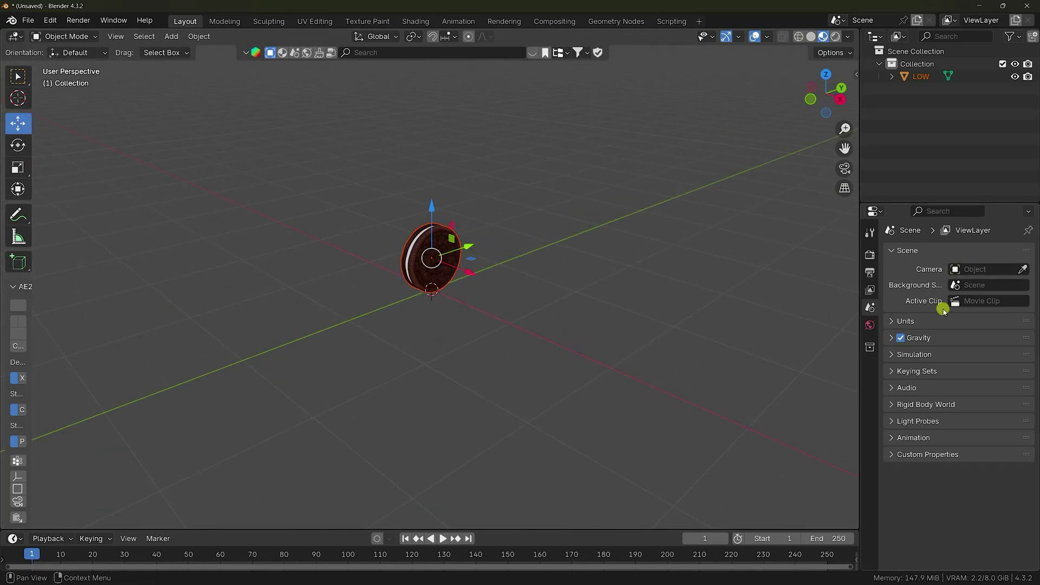
{"action": "left_click", "coordinate": [921, 77]}
{"action": "left_click", "coordinate": [870, 370]}
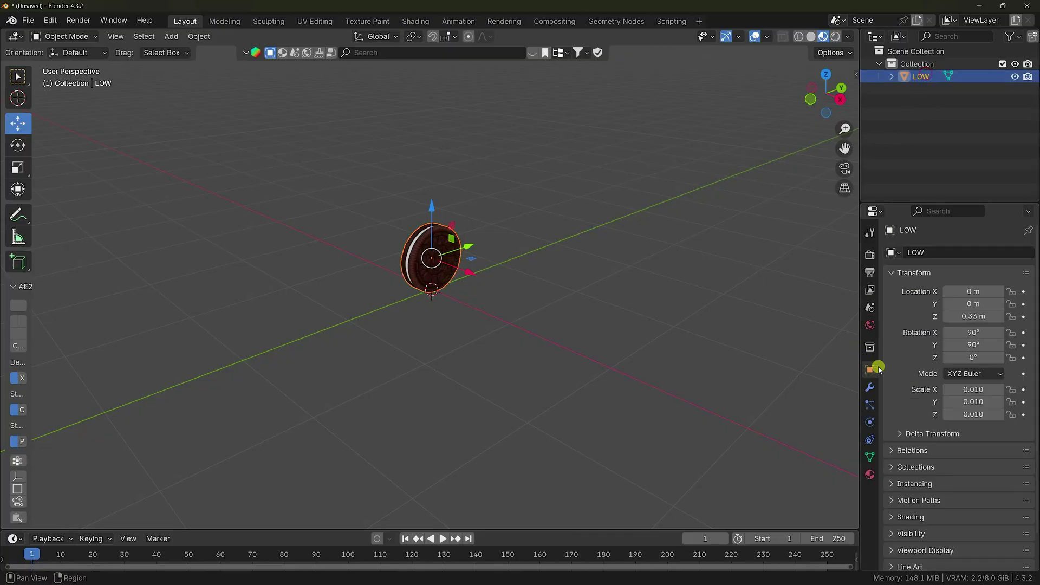
{"action": "left_click_drag", "start_coordinate": [964, 345], "coordinate": [135, 345]}
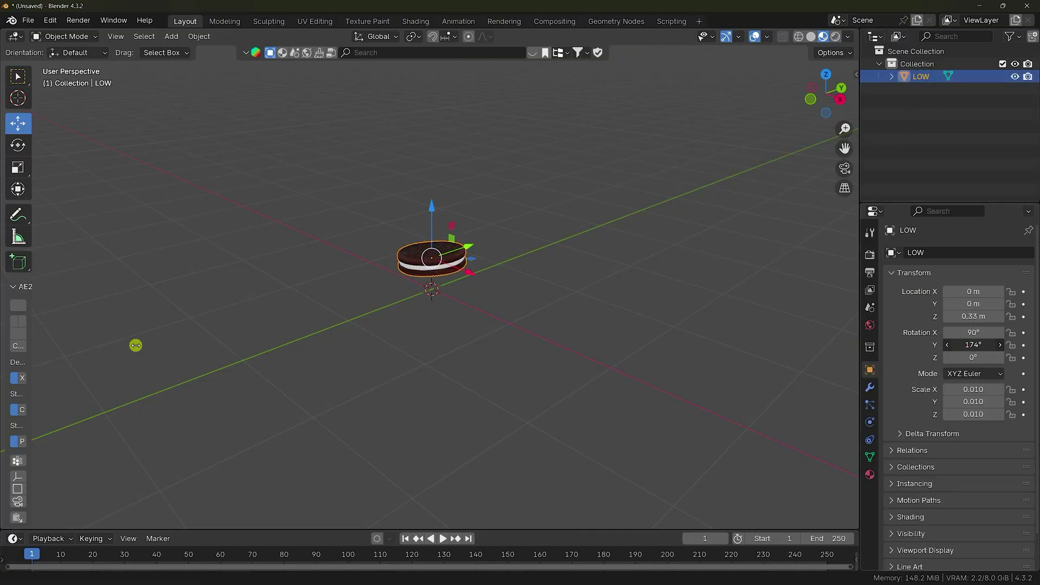
{"action": "key", "text": "Return"}
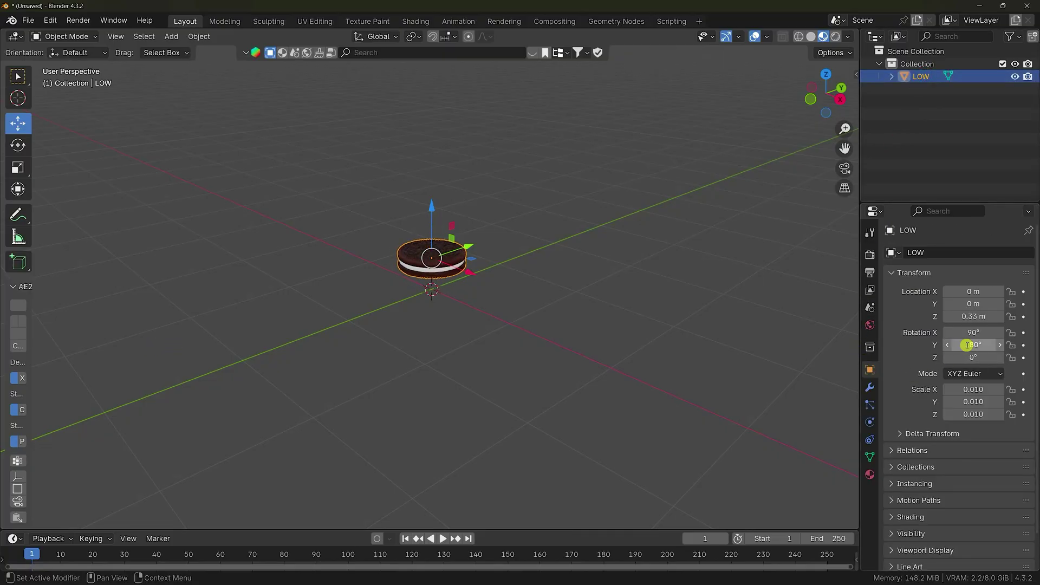
{"action": "double_click", "coordinate": [971, 316]}
{"action": "type", "text": "0"}
{"action": "key", "text": "Return"}
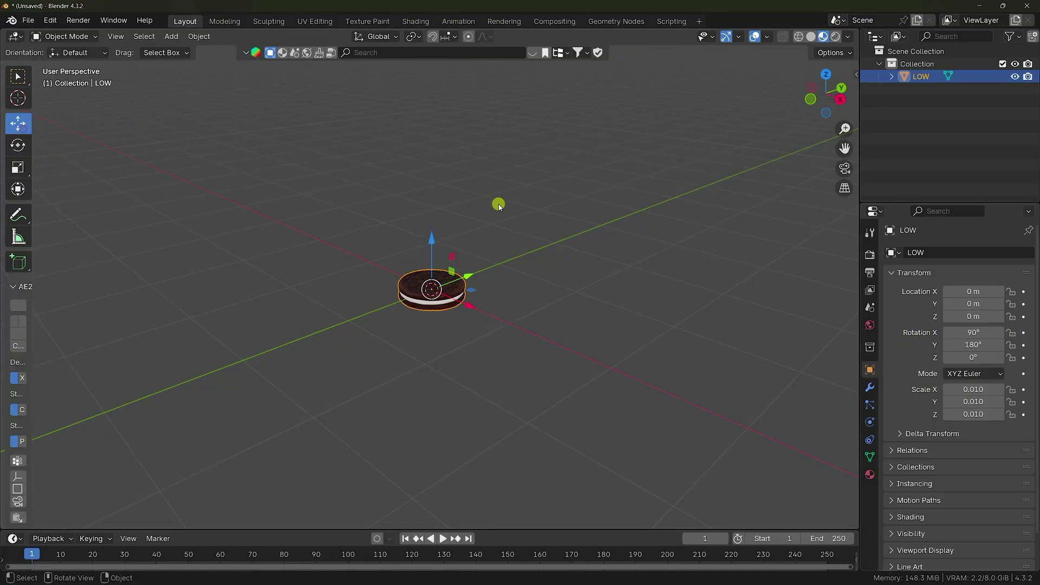
Step: Scale the cookie to 0.035 and raise it 0.3 m in front view
{"action": "key", "text": "s"}
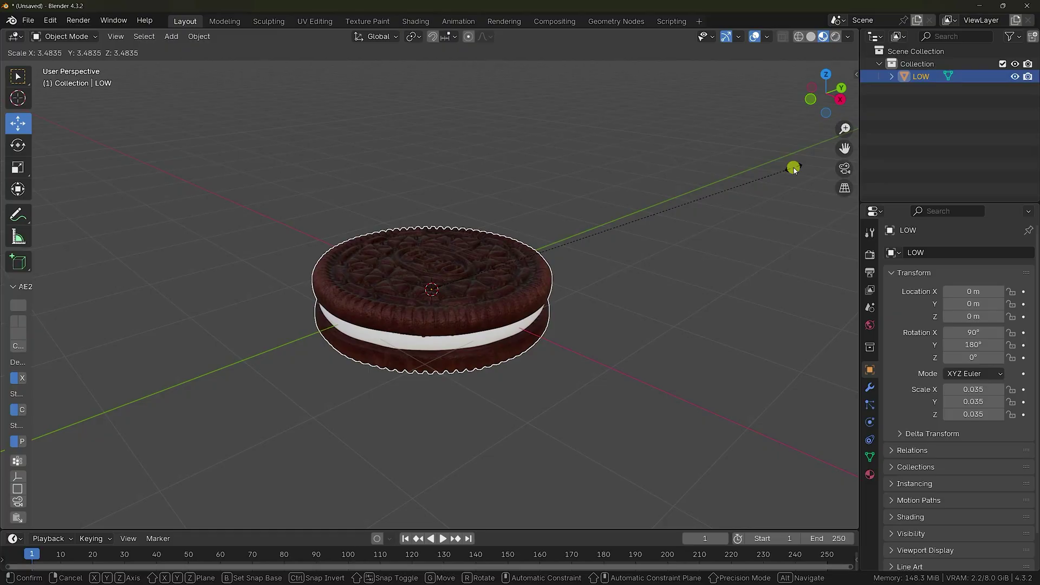
{"action": "left_click", "coordinate": [793, 169]}
{"action": "scroll", "coordinate": [482, 262], "scroll_direction": "down", "scroll_amount": 4}
{"action": "middle_click_drag", "start_coordinate": [483, 262], "coordinate": [498, 281]}
{"action": "key", "text": "KP_1"}
{"action": "scroll", "coordinate": [443, 262], "scroll_direction": "up", "scroll_amount": 6}
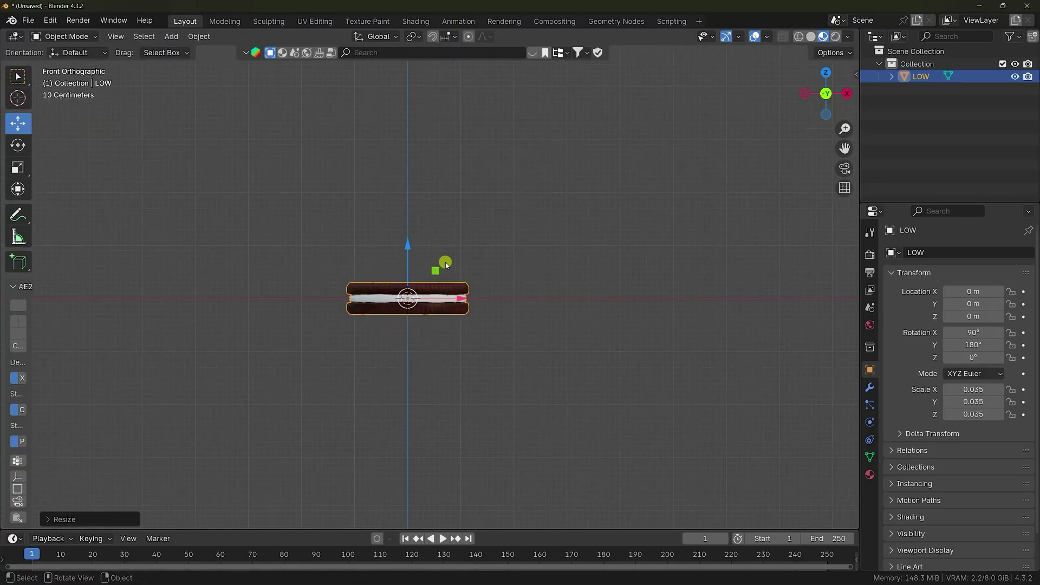
{"action": "left_click_drag", "start_coordinate": [365, 291], "coordinate": [367, 235]}
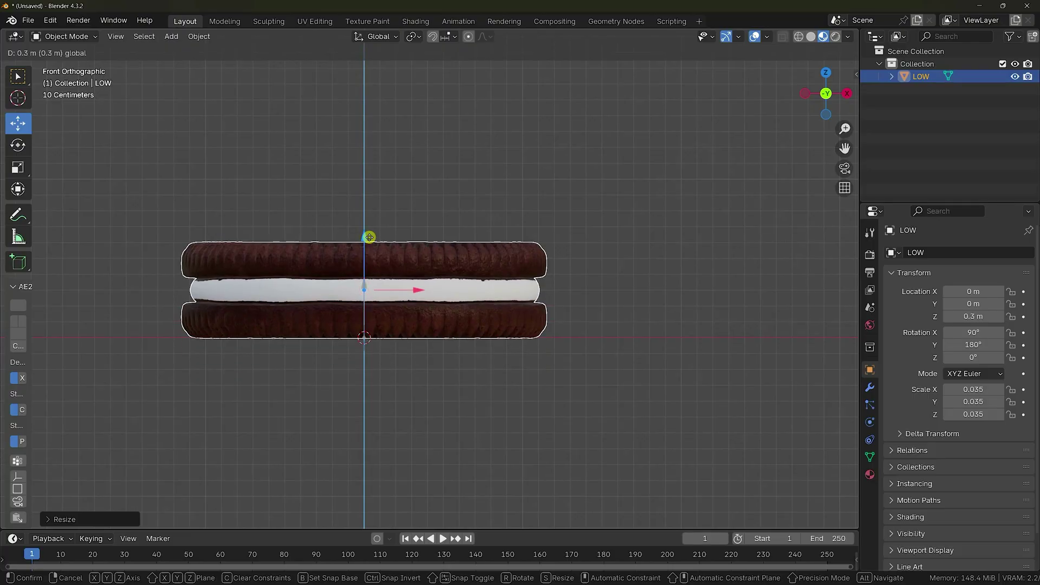
{"action": "scroll", "coordinate": [429, 258], "scroll_direction": "down", "scroll_amount": 3}
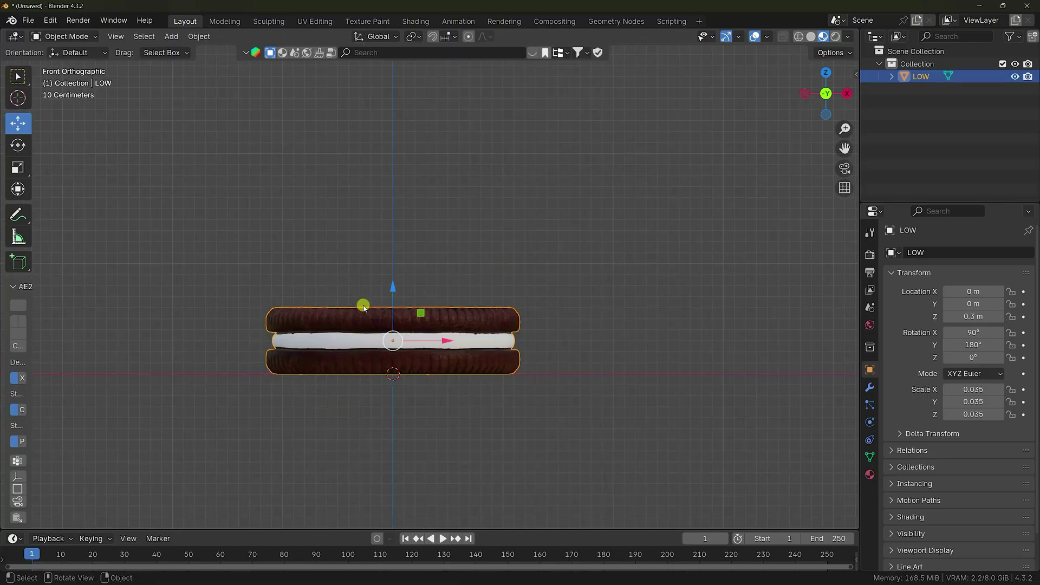
Step: Add FLIP Fluid physics to the LOW cookie with Type set to Obstacle
{"action": "left_click", "coordinate": [868, 424]}
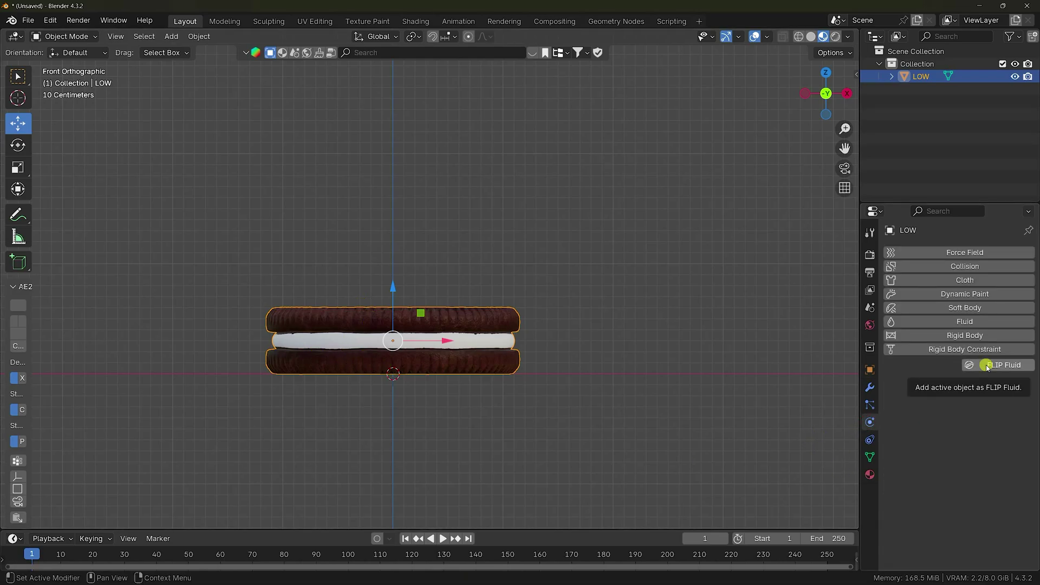
{"action": "left_click", "coordinate": [1019, 366]}
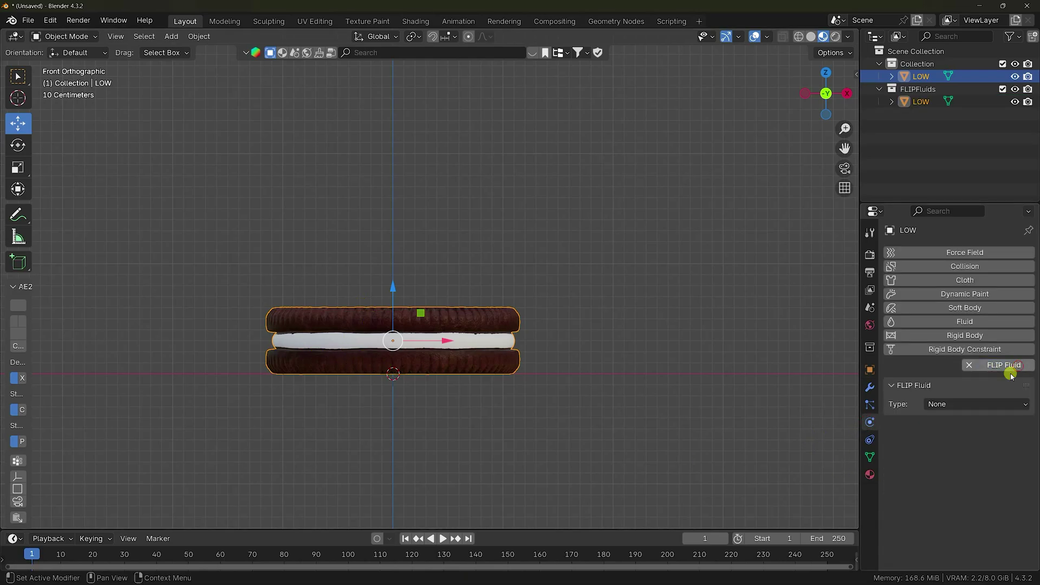
{"action": "left_click", "coordinate": [944, 404]}
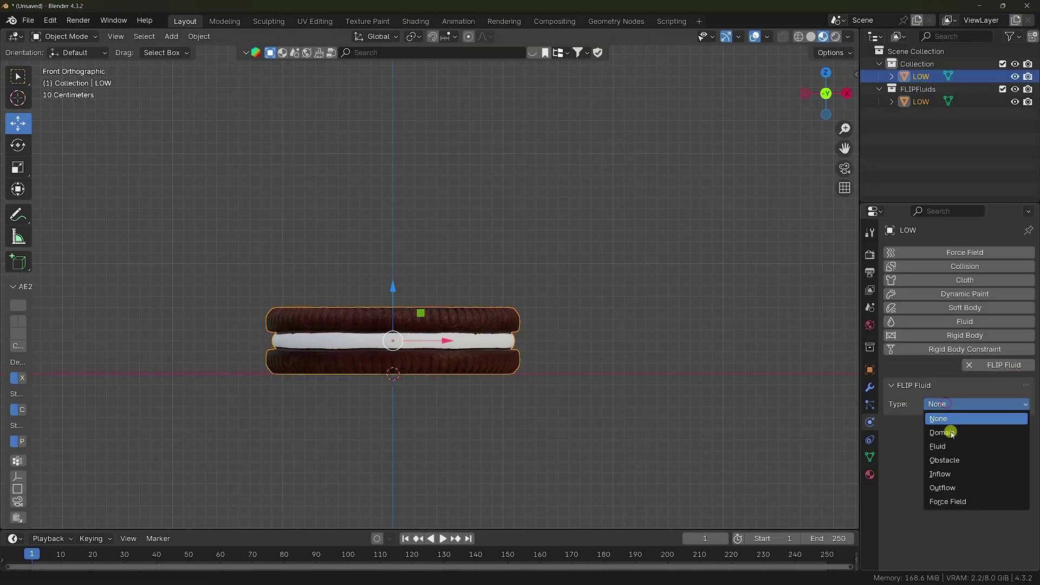
{"action": "left_click", "coordinate": [968, 461]}
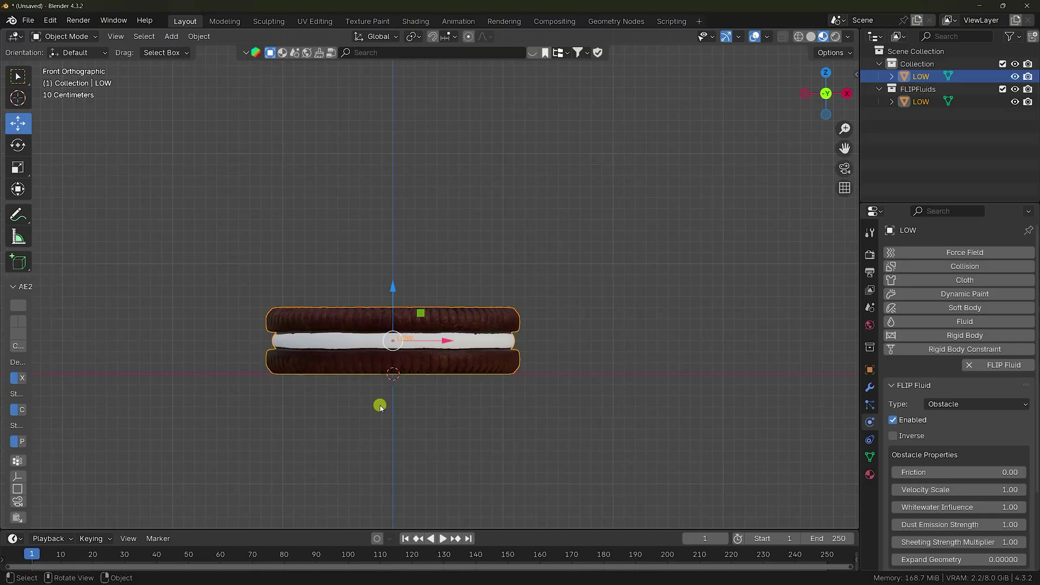
{"action": "key", "text": "shift"}
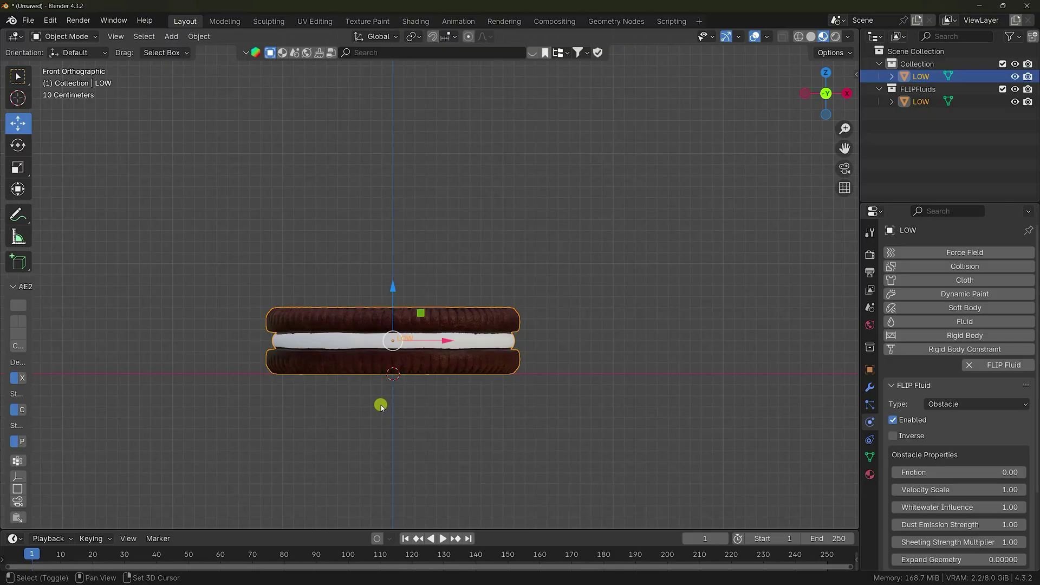
Step: Duplicate the cookie as LOW.001 and set it on top of the first cookie
{"action": "key", "text": "shift+d"}
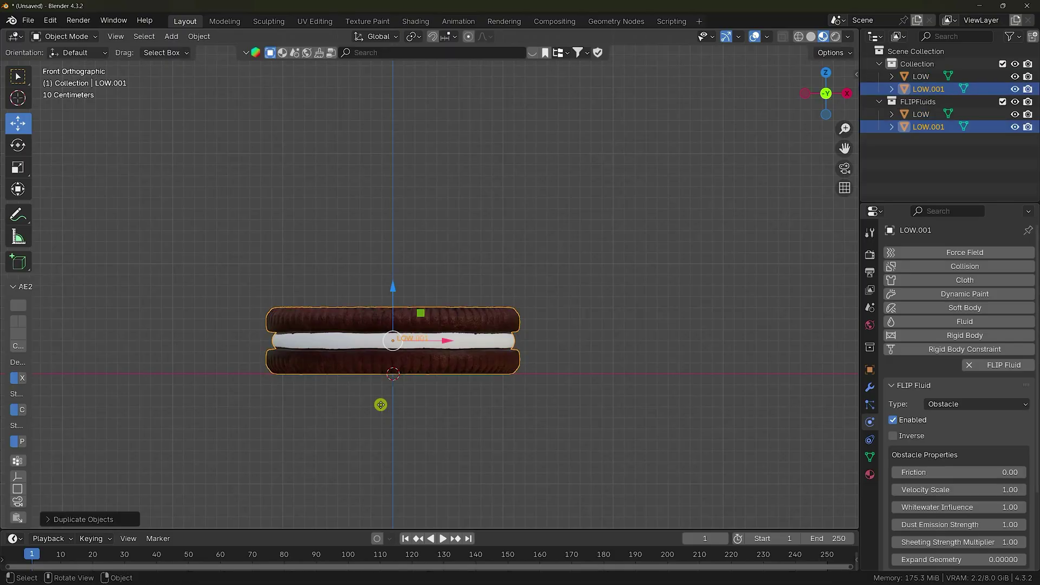
{"action": "left_click_drag", "start_coordinate": [399, 290], "coordinate": [394, 236]}
{"action": "scroll", "coordinate": [394, 282], "scroll_direction": "up", "scroll_amount": 6}
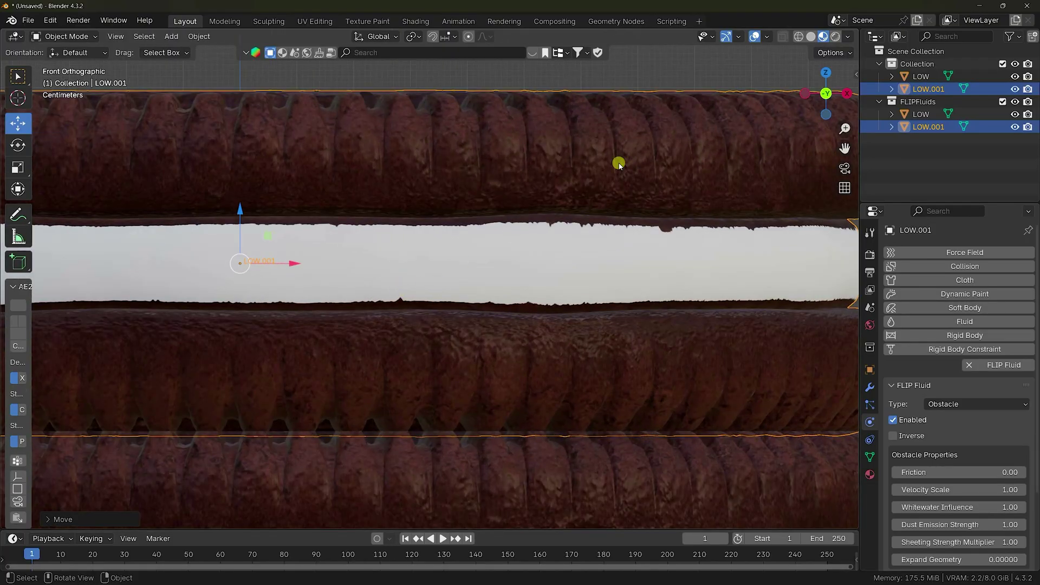
{"action": "left_click", "coordinate": [810, 37]}
{"action": "scroll", "coordinate": [211, 256], "scroll_direction": "down", "scroll_amount": 3}
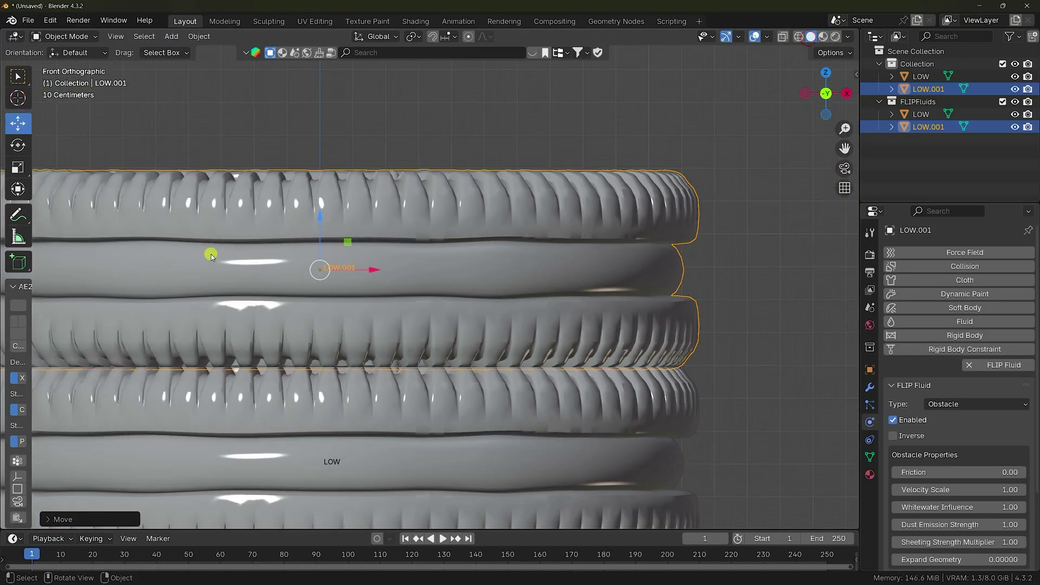
{"action": "left_click_drag", "start_coordinate": [318, 215], "coordinate": [319, 212]}
{"action": "left_click", "coordinate": [710, 338]}
{"action": "scroll", "coordinate": [710, 337], "scroll_direction": "down", "scroll_amount": 4}
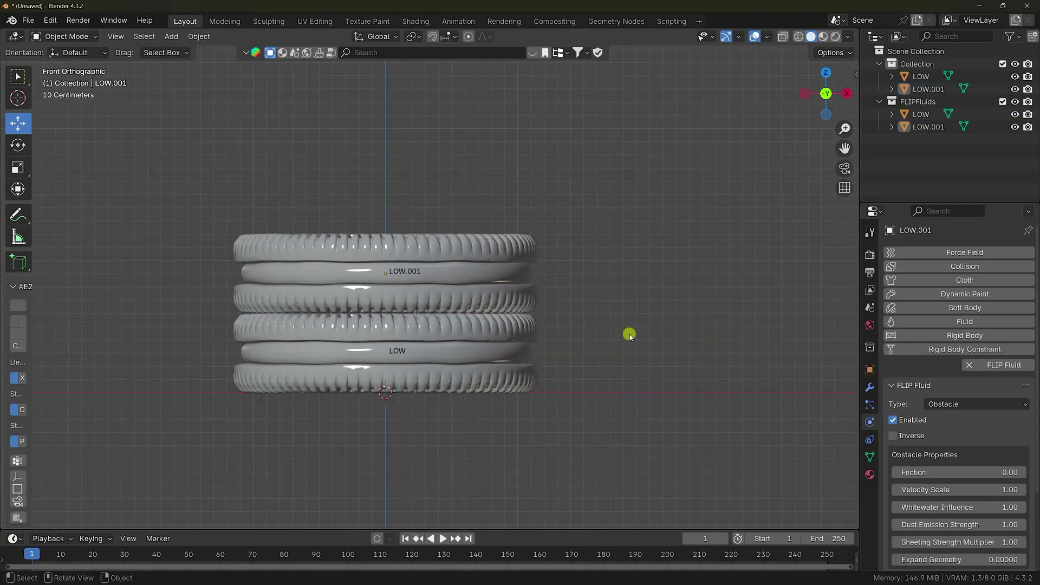
{"action": "left_click", "coordinate": [360, 281]}
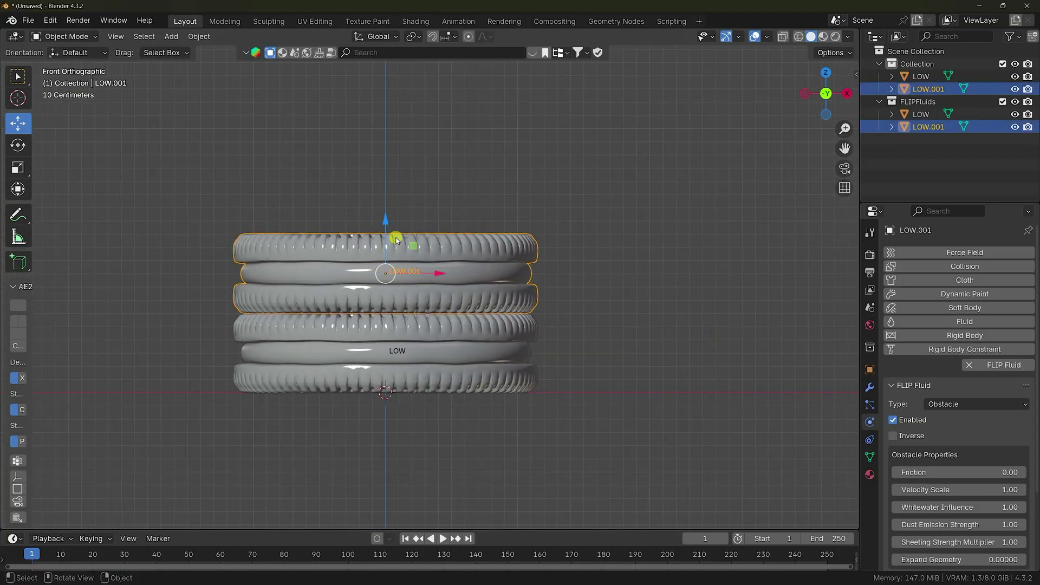
{"action": "left_click_drag", "start_coordinate": [384, 223], "coordinate": [388, 225]}
{"action": "scroll", "coordinate": [521, 309], "scroll_direction": "down", "scroll_amount": 2}
{"action": "scroll", "coordinate": [521, 308], "scroll_direction": "down", "scroll_amount": 1}
Step: Duplicate the two cookies and then the top one, building a five-cookie stack up to LOW.004
{"action": "left_click_drag", "start_coordinate": [253, 224], "coordinate": [395, 306], "text": "shift"}
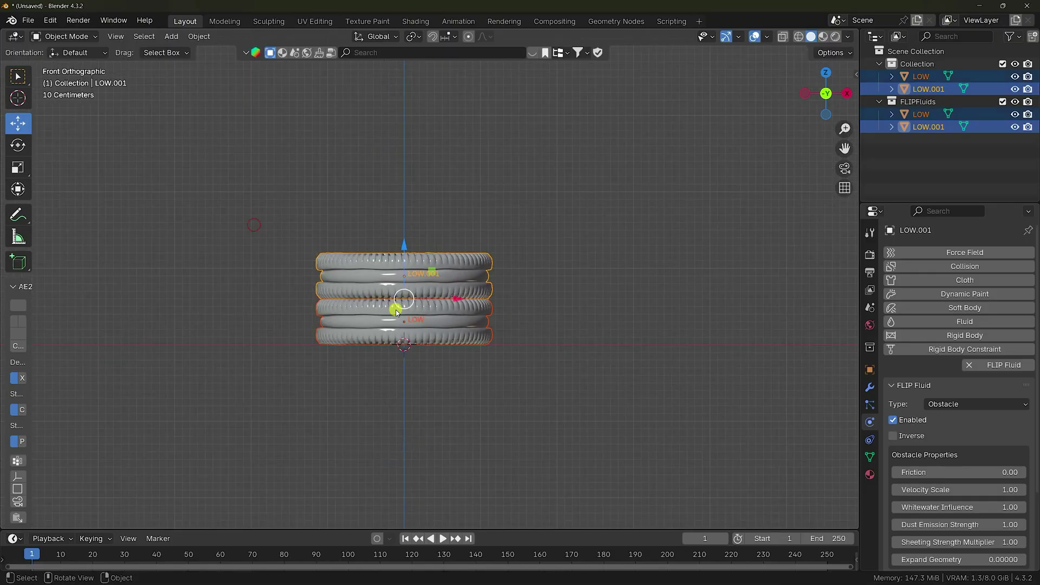
{"action": "key", "text": "shift+d"}
{"action": "right_click", "coordinate": [389, 306]}
{"action": "left_click_drag", "start_coordinate": [402, 244], "coordinate": [415, 147]}
{"action": "left_click", "coordinate": [389, 177]}
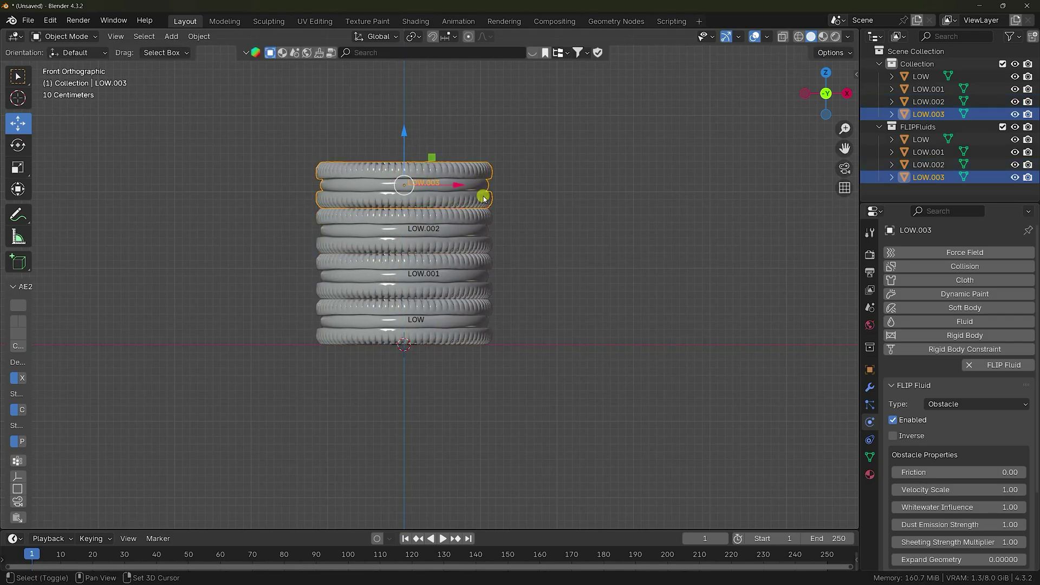
{"action": "scroll", "coordinate": [425, 219], "scroll_direction": "up", "scroll_amount": 3, "text": "shift"}
{"action": "key", "text": "shift+d"}
{"action": "left_click", "coordinate": [407, 206]}
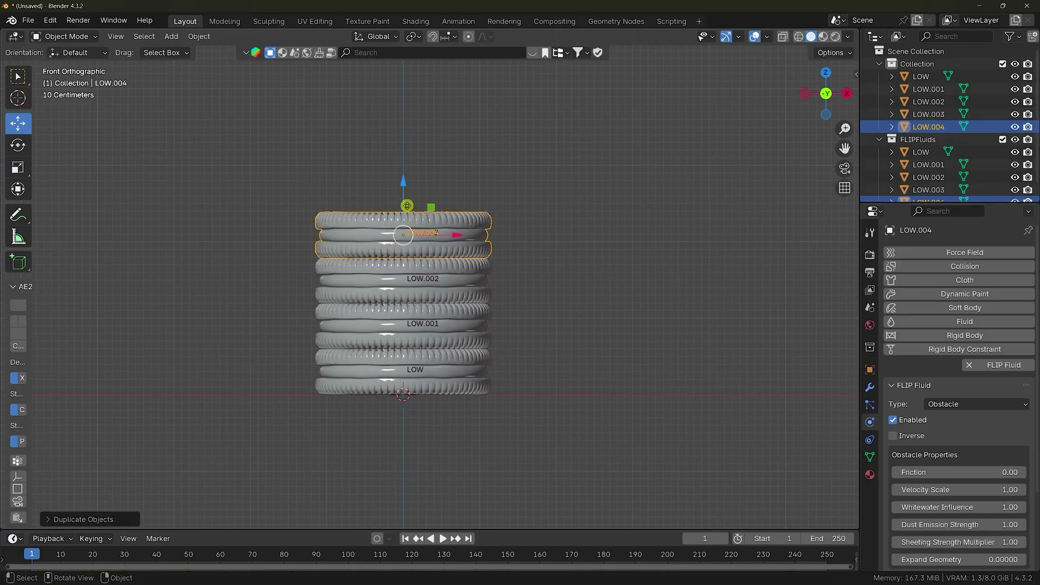
{"action": "left_click_drag", "start_coordinate": [397, 180], "coordinate": [414, 136]}
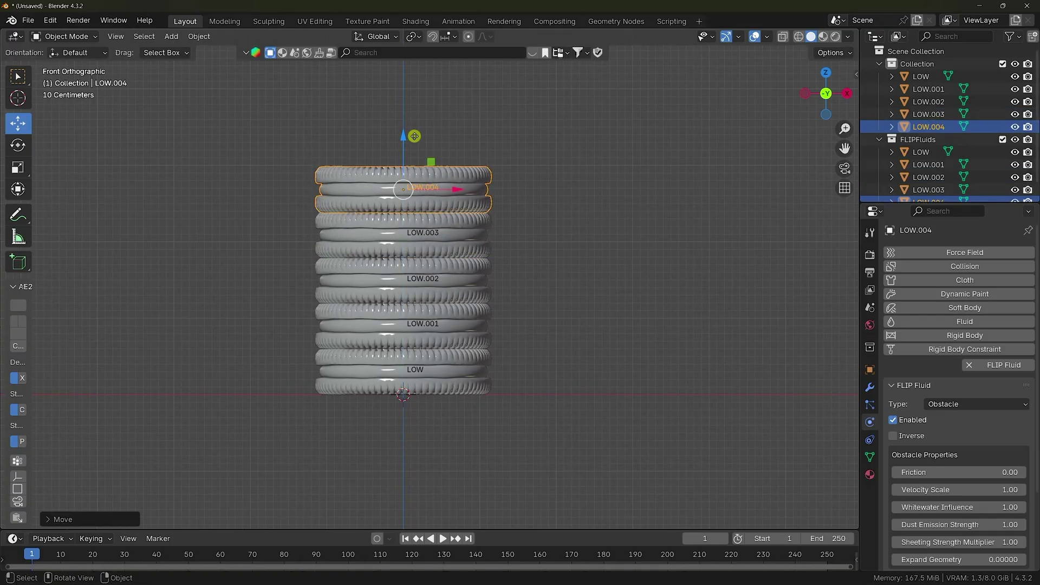
Step: Stagger the stack by shifting LOW.001 left, LOW.003 right and LOW.004 left
{"action": "left_click", "coordinate": [364, 342]}
{"action": "left_click_drag", "start_coordinate": [452, 325], "coordinate": [400, 319]}
{"action": "left_click", "coordinate": [414, 279]}
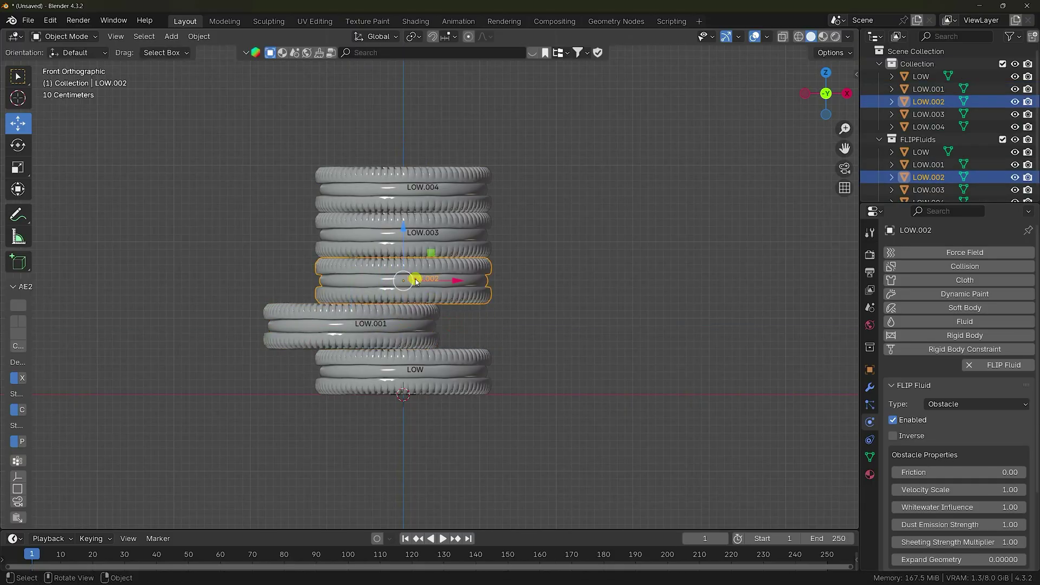
{"action": "left_click", "coordinate": [452, 246]}
{"action": "left_click_drag", "start_coordinate": [448, 234], "coordinate": [474, 235]}
{"action": "left_click", "coordinate": [435, 212]}
{"action": "left_click_drag", "start_coordinate": [445, 193], "coordinate": [423, 201]}
Step: Duplicate the bottom three cookies and slide the copies right as a second stack
{"action": "left_click_drag", "start_coordinate": [235, 267], "coordinate": [349, 357]}
{"action": "key", "text": "shift+d"}
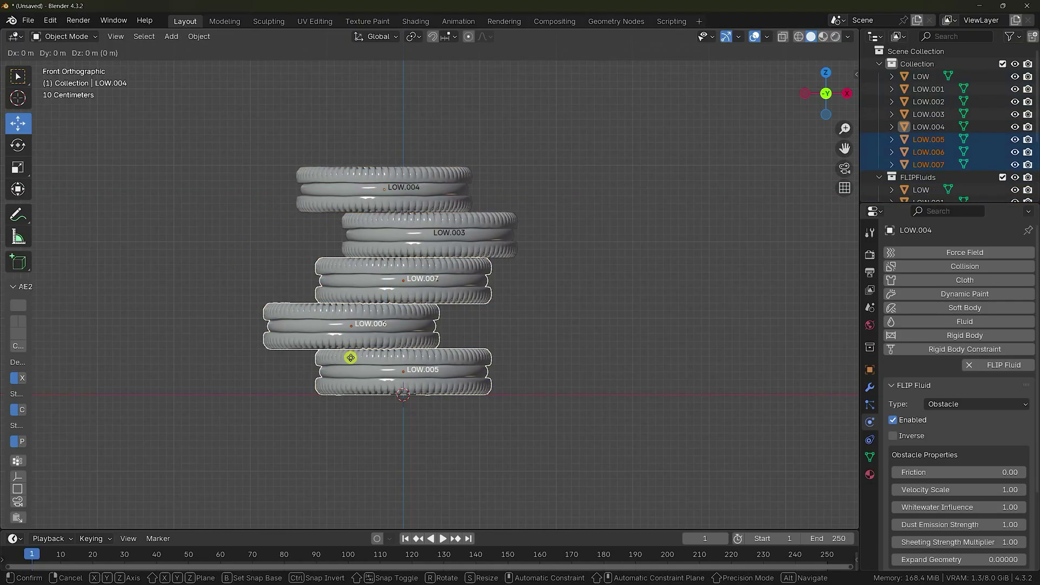
{"action": "key", "text": "Escape"}
{"action": "left_click_drag", "start_coordinate": [438, 331], "coordinate": [674, 328]}
Step: Offset LOW.005 left in the second stack, leaving LOW.007 unmoved
{"action": "left_click", "coordinate": [637, 336]}
{"action": "left_click", "coordinate": [664, 276]}
{"action": "left_click_drag", "start_coordinate": [687, 277], "coordinate": [651, 280]}
{"action": "key", "text": "ctrl+z"}
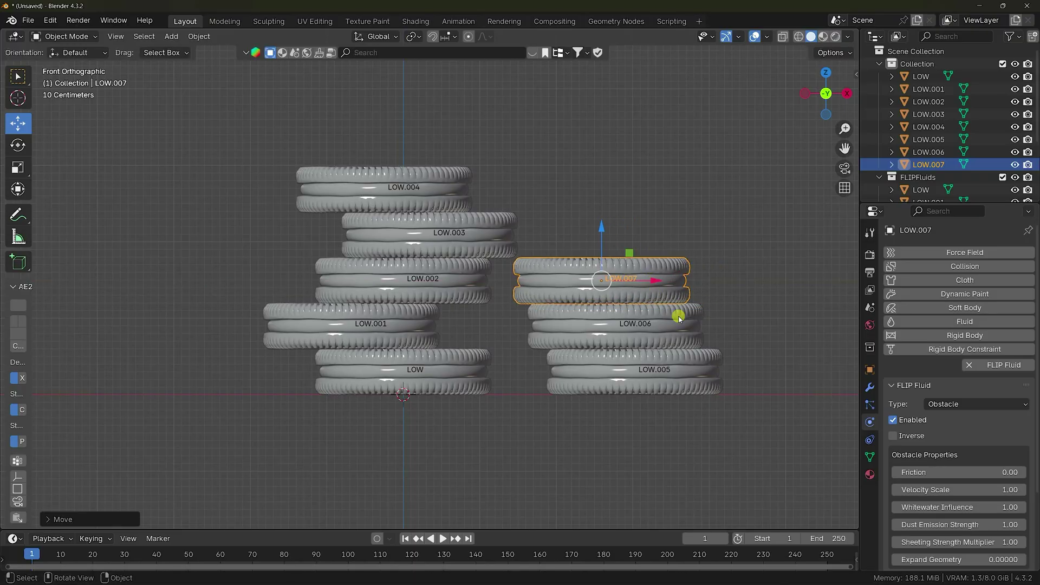
{"action": "left_click", "coordinate": [692, 364]}
{"action": "left_click_drag", "start_coordinate": [684, 373], "coordinate": [662, 375]}
{"action": "key", "text": "KP_7"}
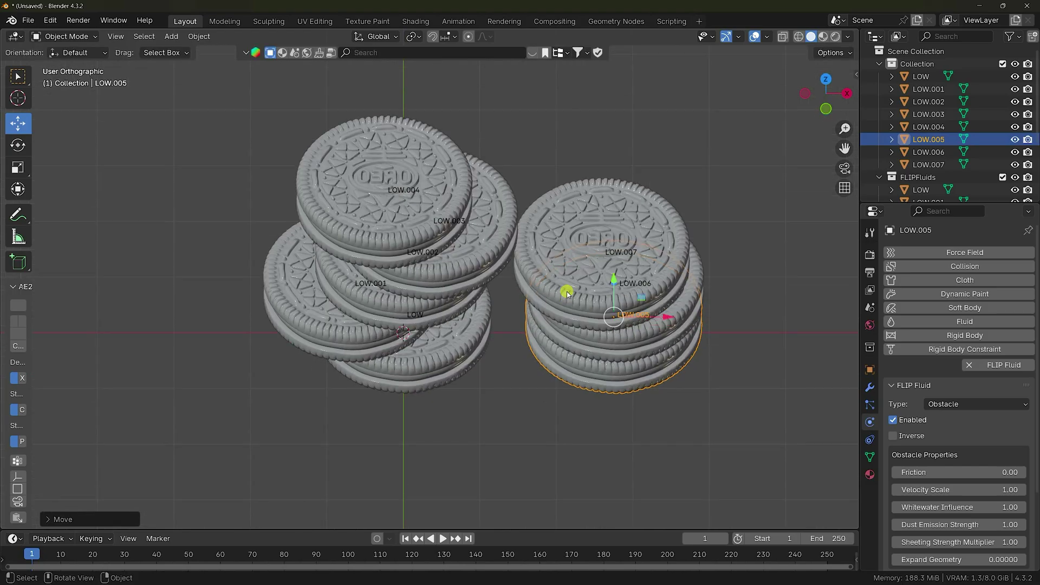
{"action": "middle_click_drag", "start_coordinate": [487, 302], "coordinate": [519, 145]}
{"action": "scroll", "coordinate": [497, 320], "scroll_direction": "up", "scroll_amount": 5}
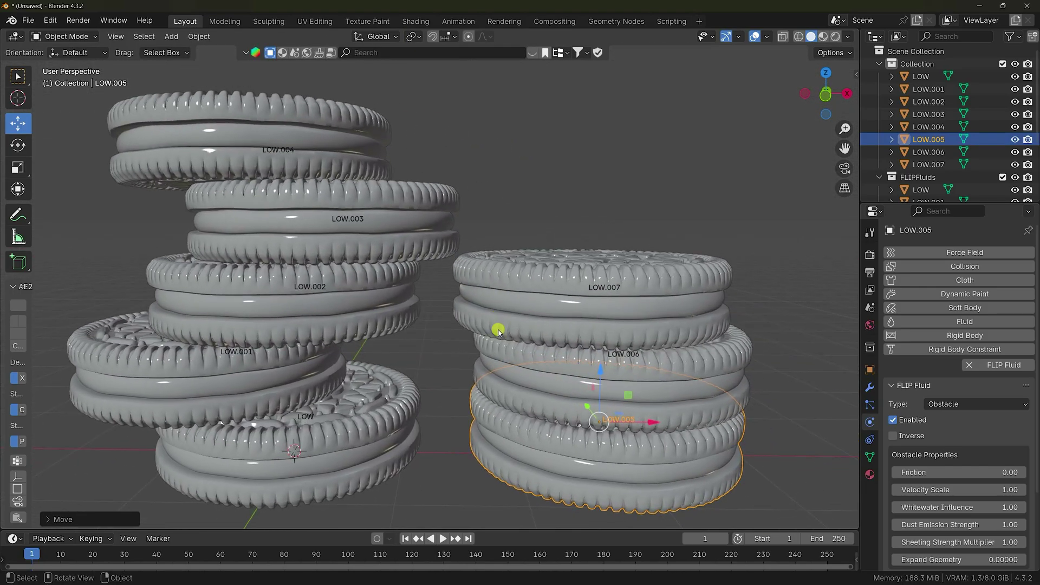
{"action": "scroll", "coordinate": [499, 347], "scroll_direction": "down", "scroll_amount": 5}
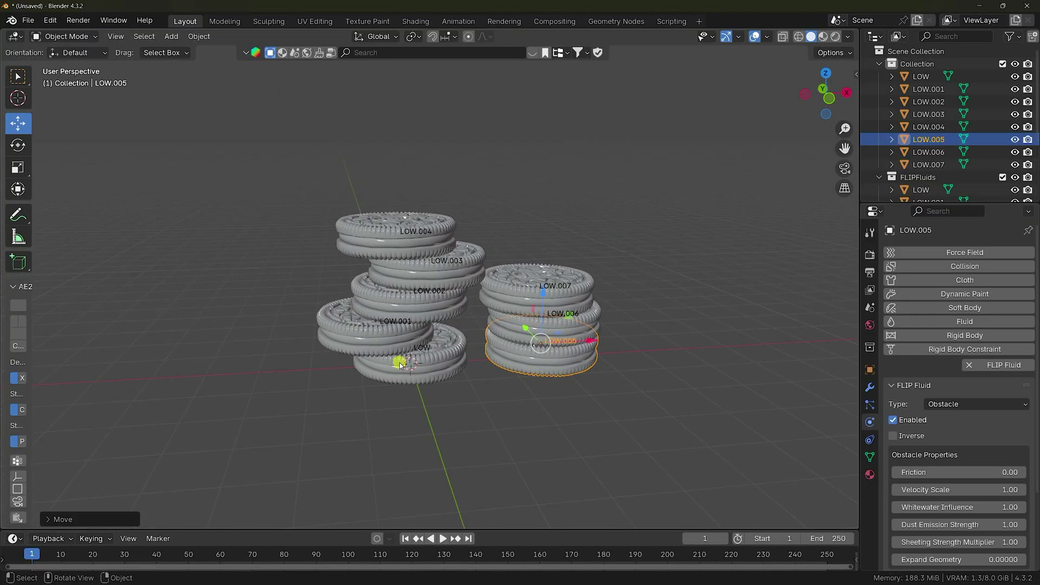
Step: Duplicate LOW.001 as LOW.008 and move the copy out to the left
{"action": "left_click", "coordinate": [362, 328]}
{"action": "left_click_drag", "start_coordinate": [430, 325], "coordinate": [439, 325]}
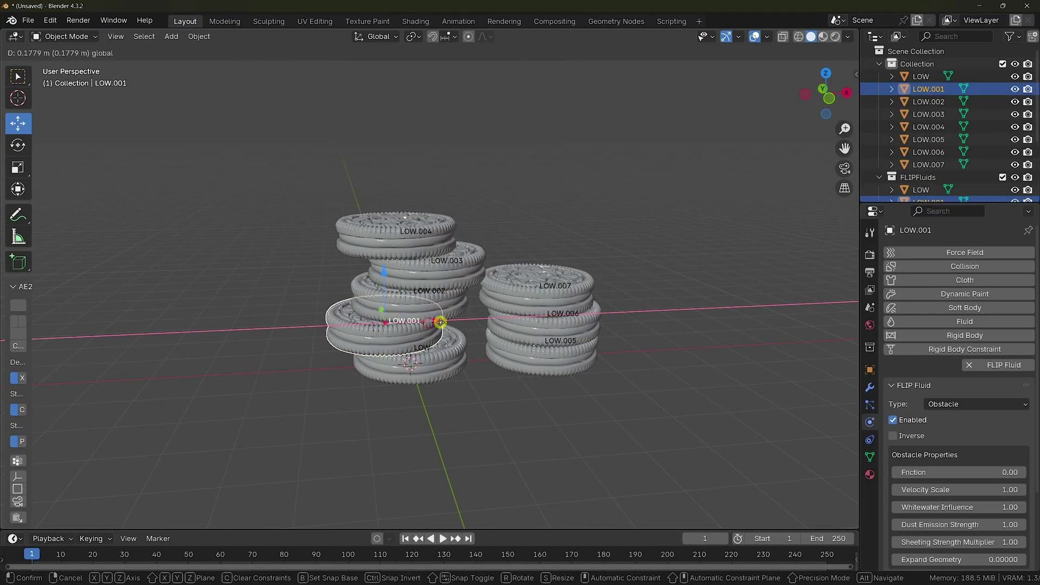
{"action": "key", "text": "shift+d"}
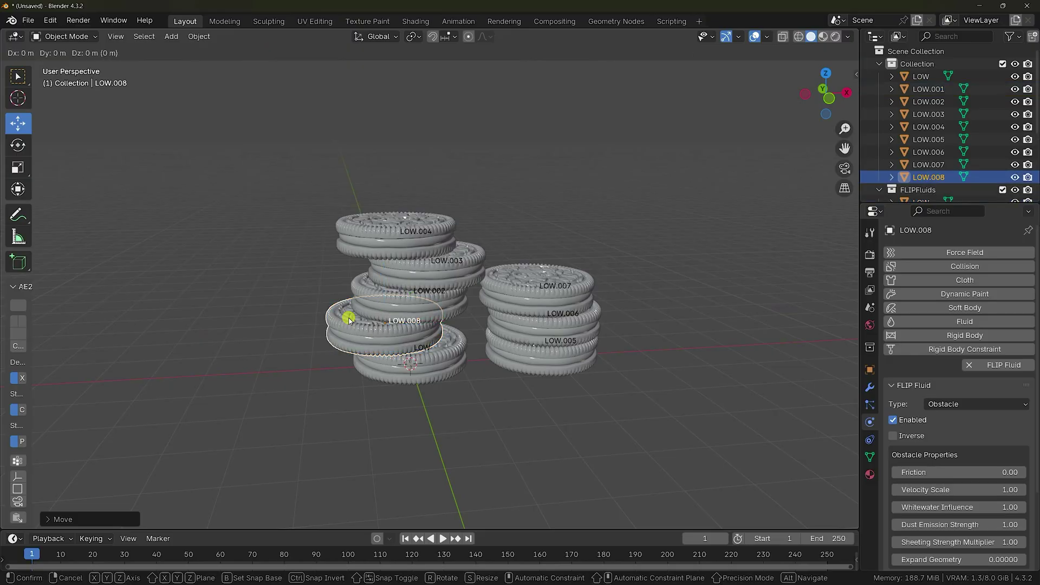
{"action": "left_click_drag", "start_coordinate": [433, 324], "coordinate": [325, 313]}
Step: Tilt LOW.008 onto its edge and lean it against the left side of the stack
{"action": "key", "text": "KP_1"}
{"action": "left_click", "coordinate": [18, 145]}
{"action": "left_click_drag", "start_coordinate": [297, 291], "coordinate": [235, 227]}
{"action": "left_click", "coordinate": [19, 124]}
{"action": "scroll", "coordinate": [276, 317], "scroll_direction": "up", "scroll_amount": 5}
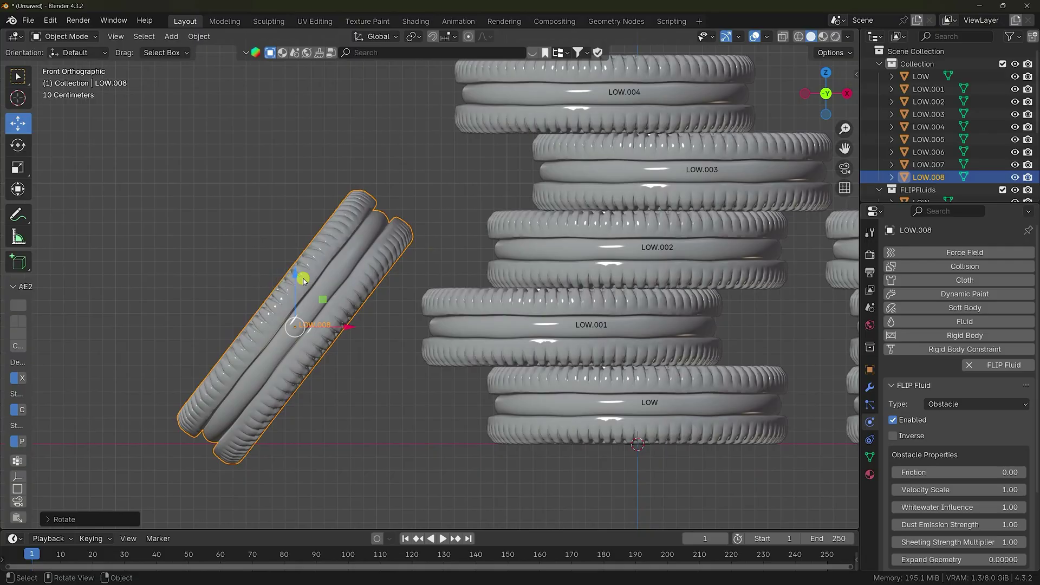
{"action": "left_click_drag", "start_coordinate": [304, 279], "coordinate": [295, 252]}
{"action": "left_click_drag", "start_coordinate": [351, 307], "coordinate": [420, 304]}
{"action": "left_click", "coordinate": [204, 197]}
{"action": "scroll", "coordinate": [318, 287], "scroll_direction": "down", "scroll_amount": 2}
{"action": "middle_click_drag", "start_coordinate": [318, 288], "coordinate": [346, 335], "text": "shift"}
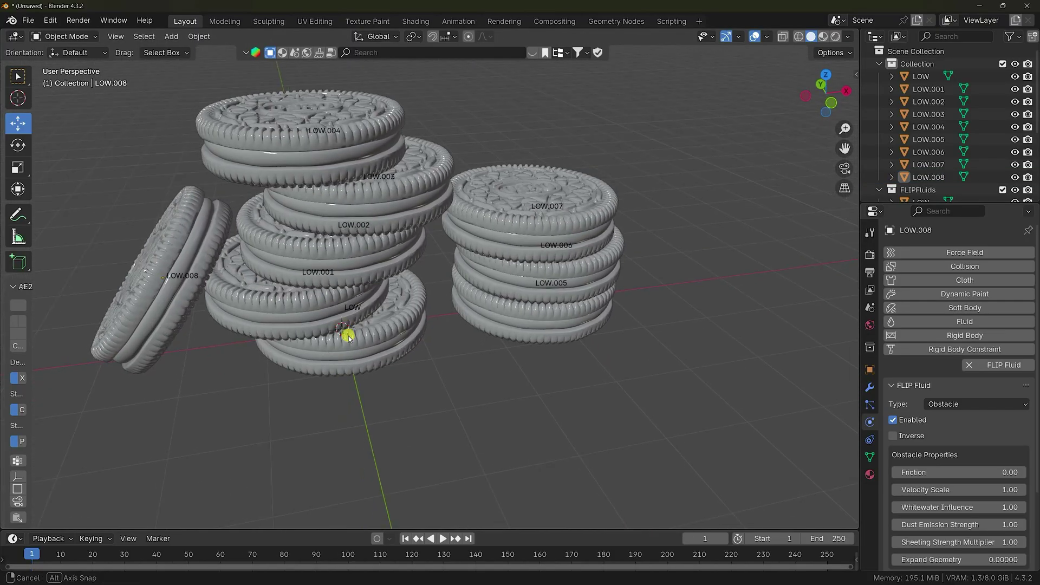
{"action": "scroll", "coordinate": [346, 334], "scroll_direction": "down", "scroll_amount": 3}
{"action": "middle_click_drag", "start_coordinate": [332, 294], "coordinate": [355, 308]}
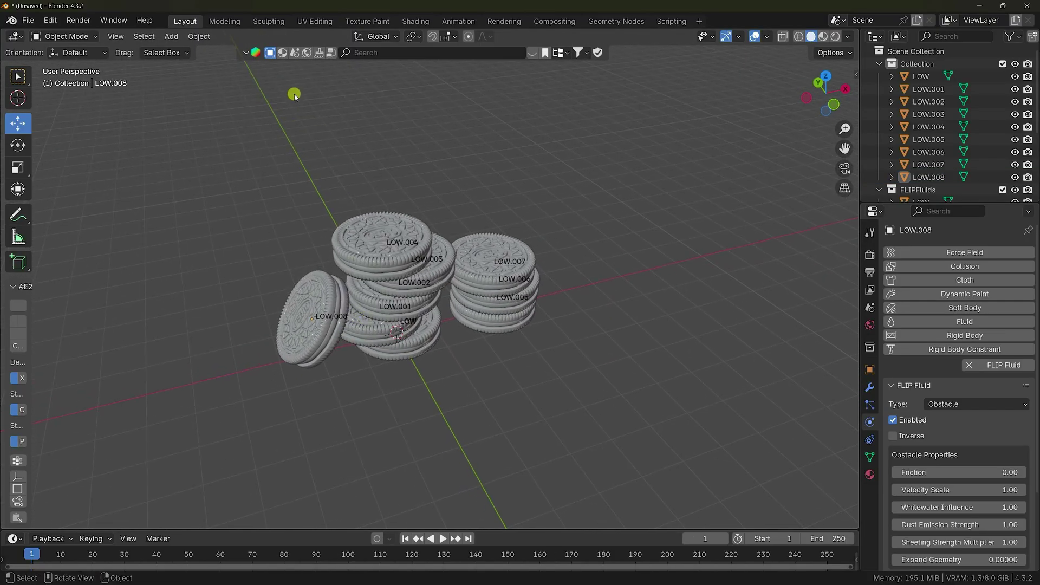
Step: Add a mesh Plane and scale it up into a large floor under the cookies
{"action": "left_click", "coordinate": [172, 36]}
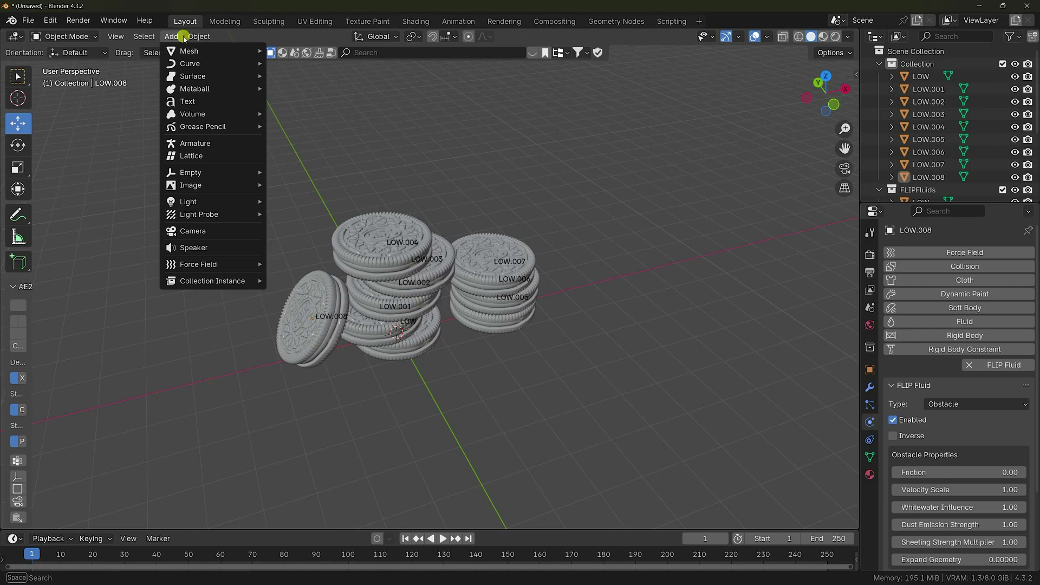
{"action": "mouse_move", "coordinate": [190, 51]}
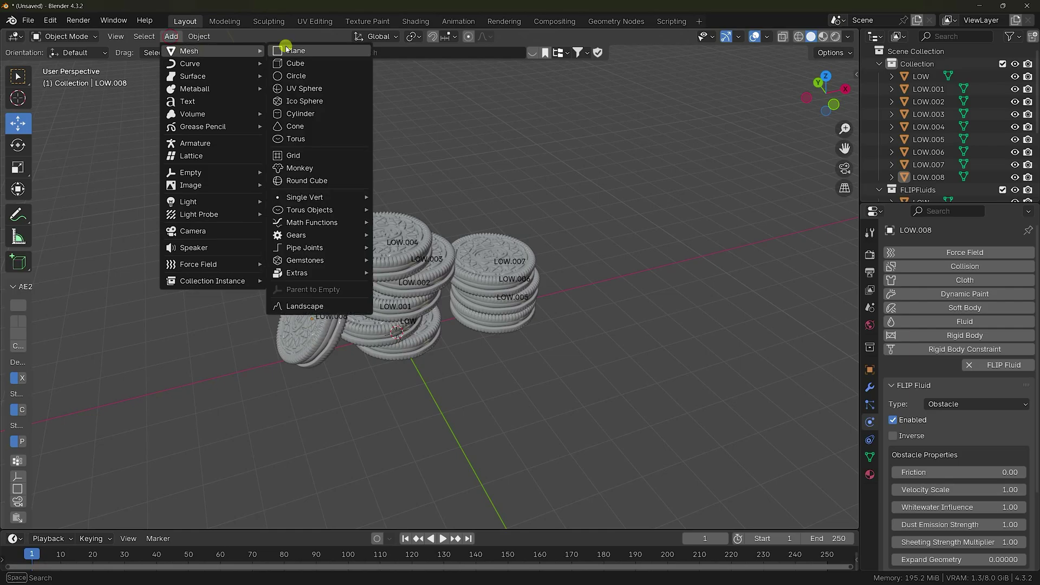
{"action": "left_click", "coordinate": [307, 50]}
{"action": "scroll", "coordinate": [545, 348], "scroll_direction": "down", "scroll_amount": 3}
{"action": "key", "text": "s"}
{"action": "left_click", "coordinate": [624, 243]}
{"action": "scroll", "coordinate": [657, 209], "scroll_direction": "up", "scroll_amount": 8}
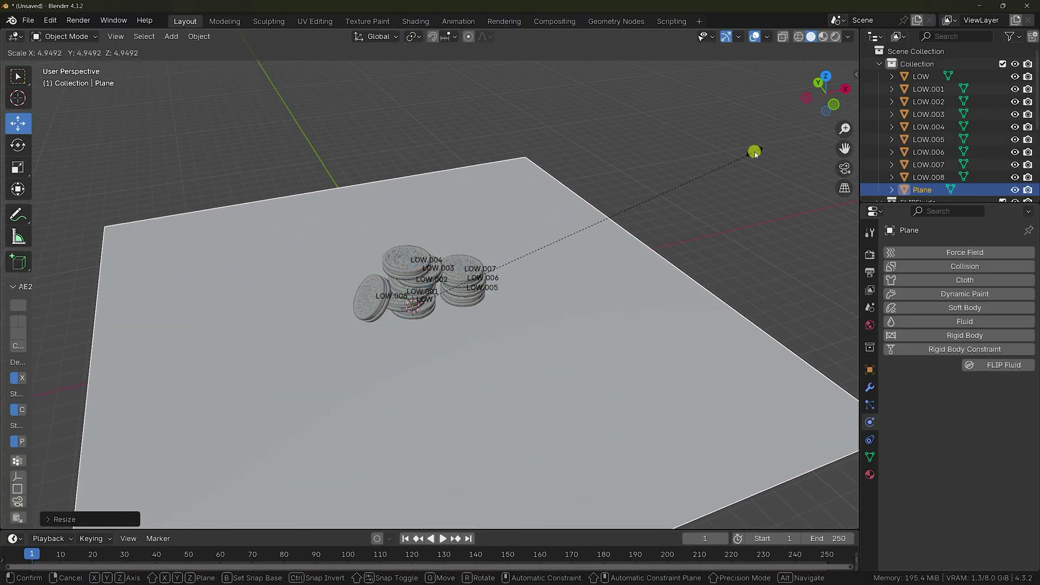
{"action": "middle_click_drag", "start_coordinate": [413, 259], "coordinate": [148, 135]}
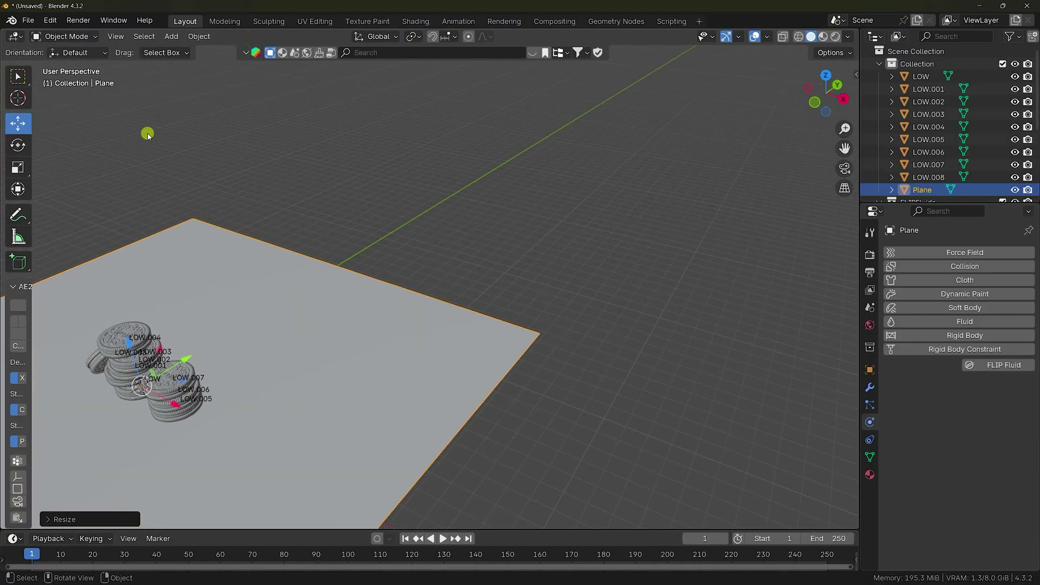
Step: In Edit Mode, extrude the plane's back edge and raise it into a vertical wall
{"action": "left_click", "coordinate": [82, 42]}
{"action": "left_click", "coordinate": [80, 55]}
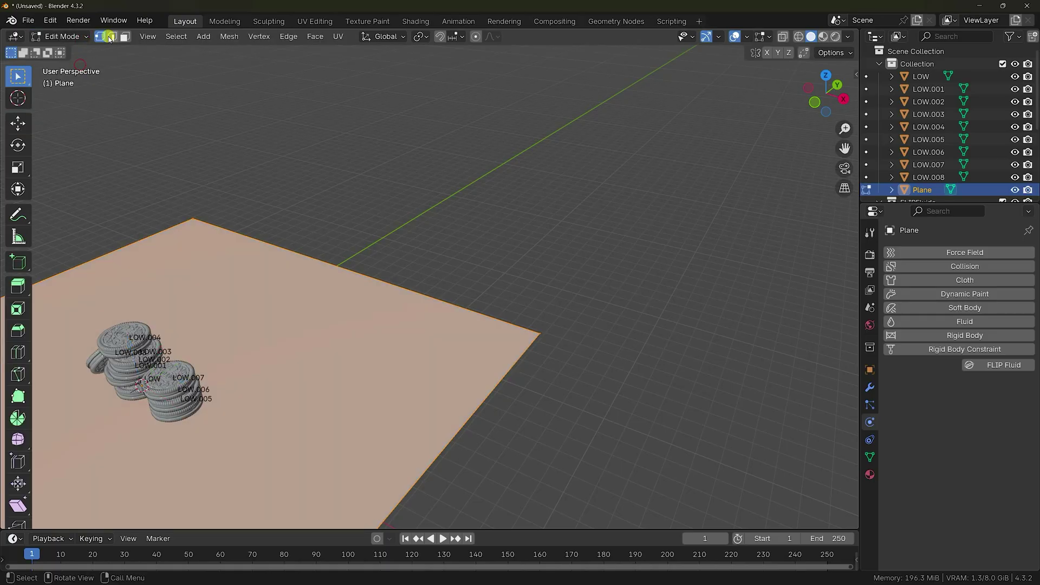
{"action": "left_click", "coordinate": [283, 251]}
{"action": "key", "text": "g"}
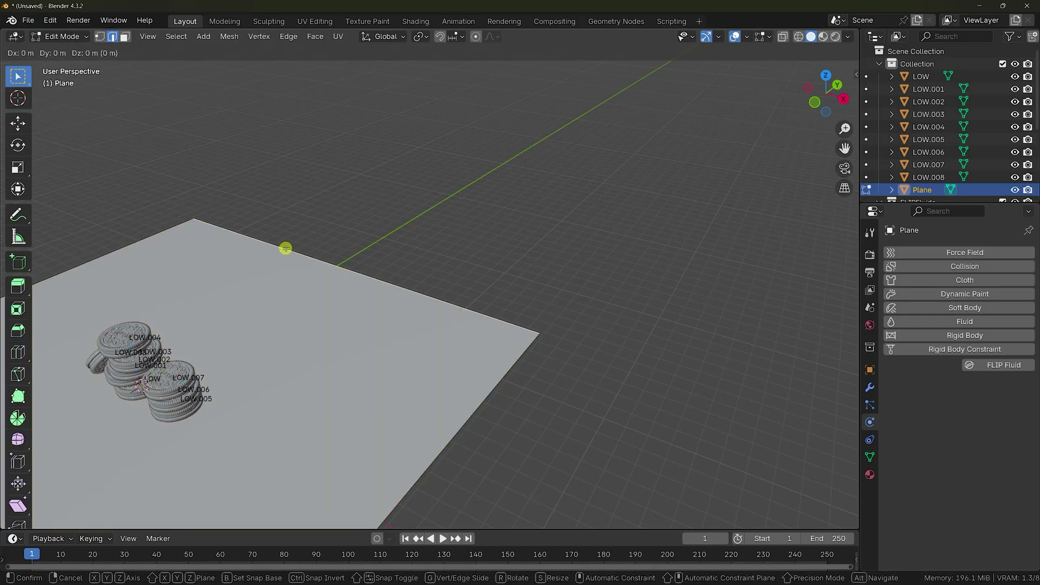
{"action": "left_click", "coordinate": [286, 249]}
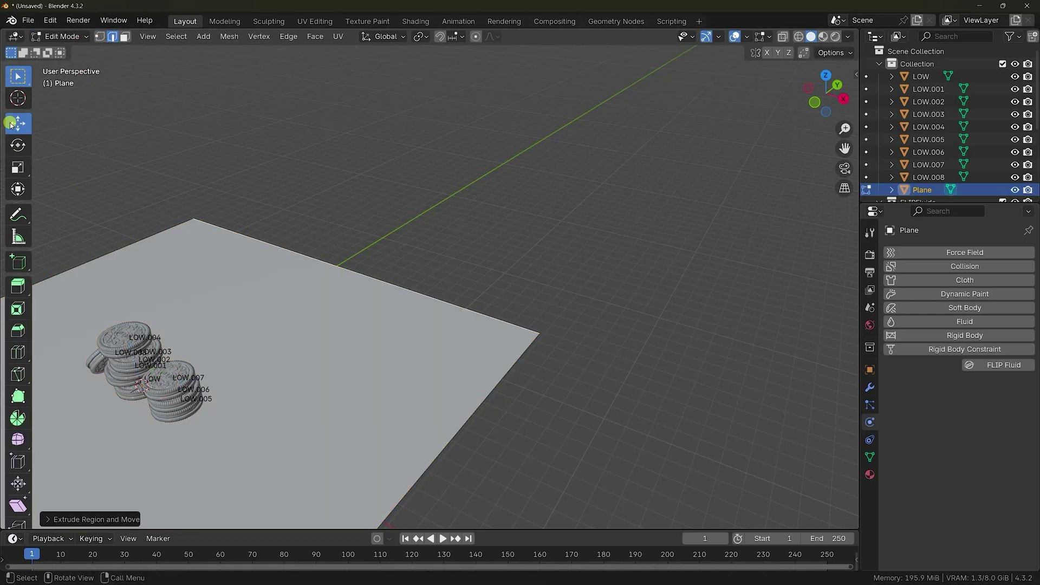
{"action": "left_click", "coordinate": [11, 125]}
{"action": "scroll", "coordinate": [195, 208], "scroll_direction": "down", "scroll_amount": 5}
{"action": "middle_click_drag", "start_coordinate": [195, 208], "coordinate": [292, 259]}
{"action": "left_click_drag", "start_coordinate": [375, 238], "coordinate": [418, 114]}
{"action": "left_click", "coordinate": [376, 290]}
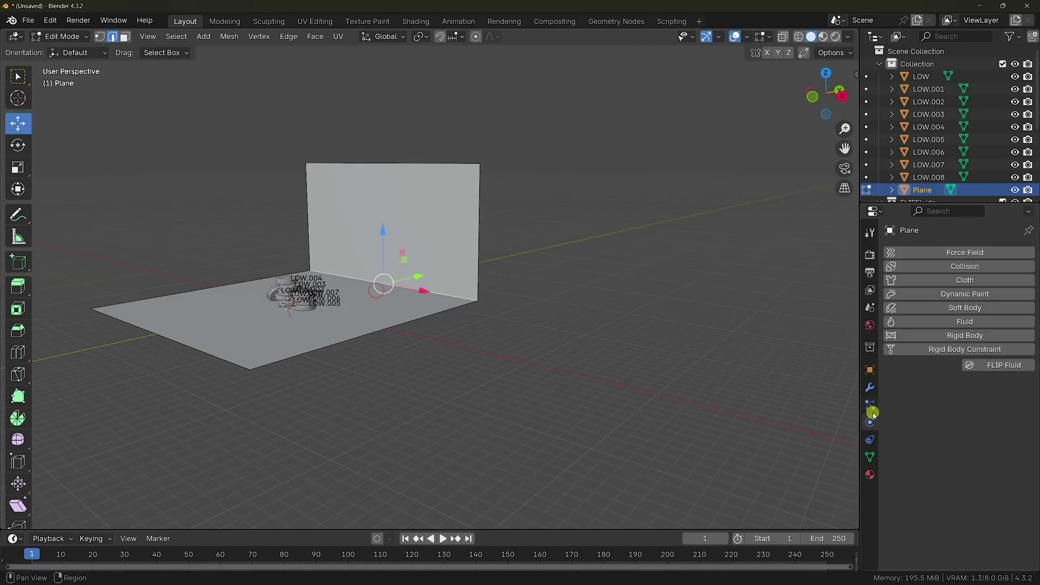
{"action": "left_click", "coordinate": [870, 387]}
Step: Add a Bevel modifier to the plane with Amount 0.15 m and 30 segments
{"action": "left_click", "coordinate": [930, 252]}
{"action": "mouse_move", "coordinate": [889, 297]}
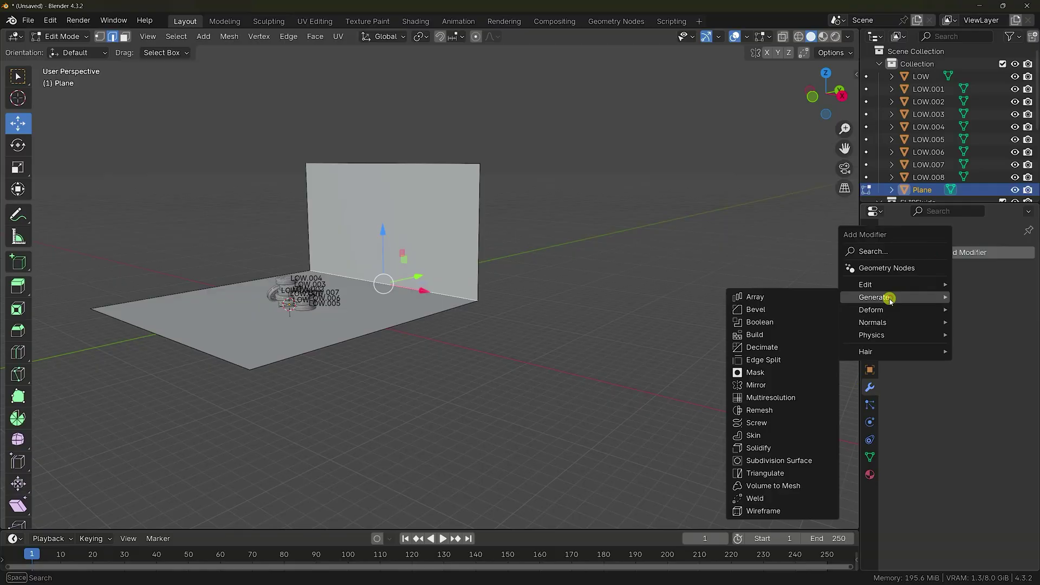
{"action": "left_click", "coordinate": [778, 312]}
{"action": "left_click", "coordinate": [982, 321]}
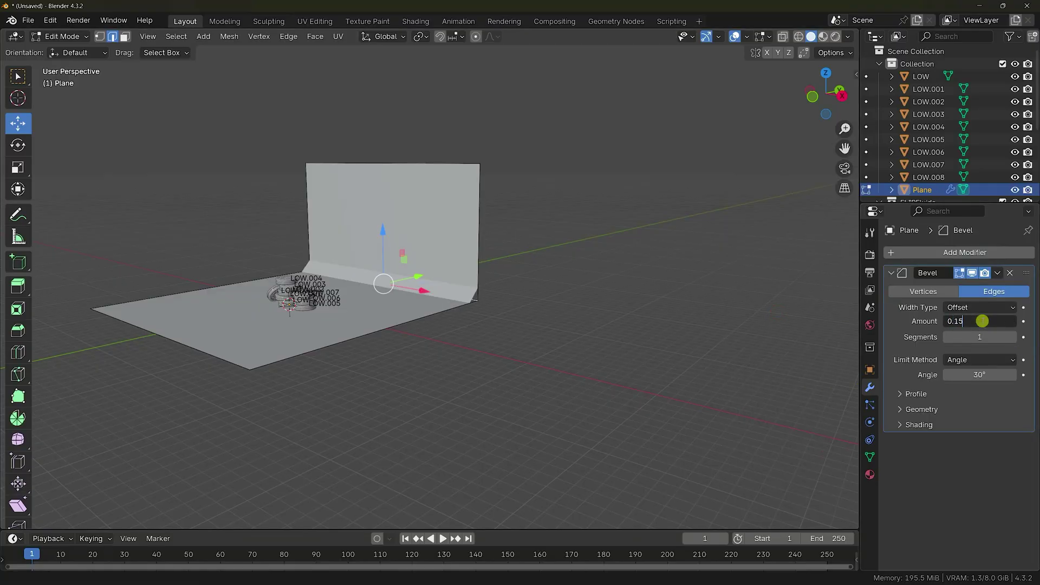
{"action": "type", "text": "0.15"}
{"action": "key", "text": "Tab"}
{"action": "type", "text": "30"}
{"action": "key", "text": "Return"}
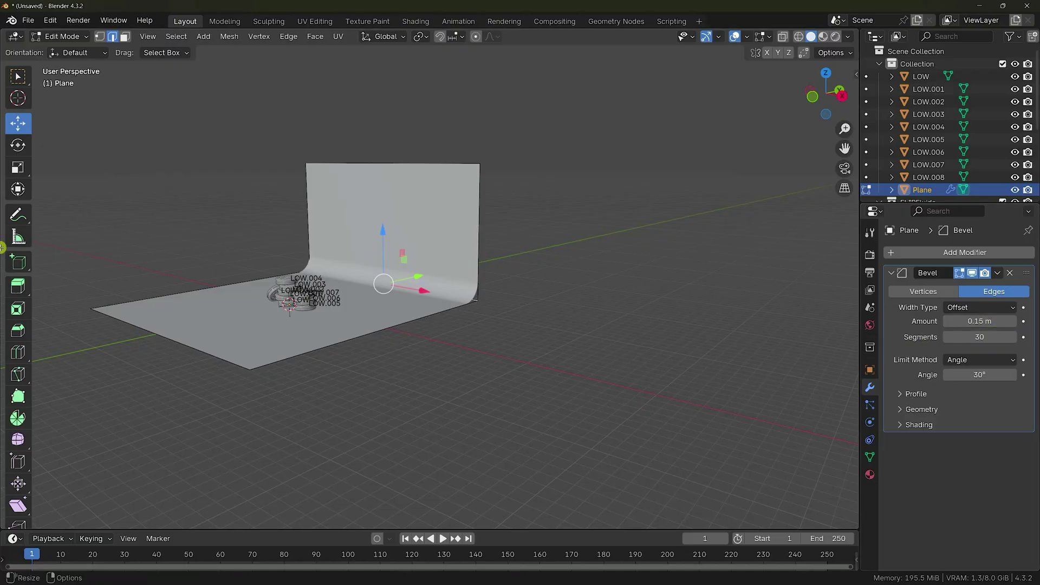
Step: Return to Object Mode and apply Shade Smooth to the plane
{"action": "left_click", "coordinate": [63, 41]}
{"action": "left_click", "coordinate": [65, 51]}
{"action": "right_click", "coordinate": [369, 215]}
{"action": "left_click", "coordinate": [370, 214]}
{"action": "scroll", "coordinate": [400, 254], "scroll_direction": "up", "scroll_amount": 2}
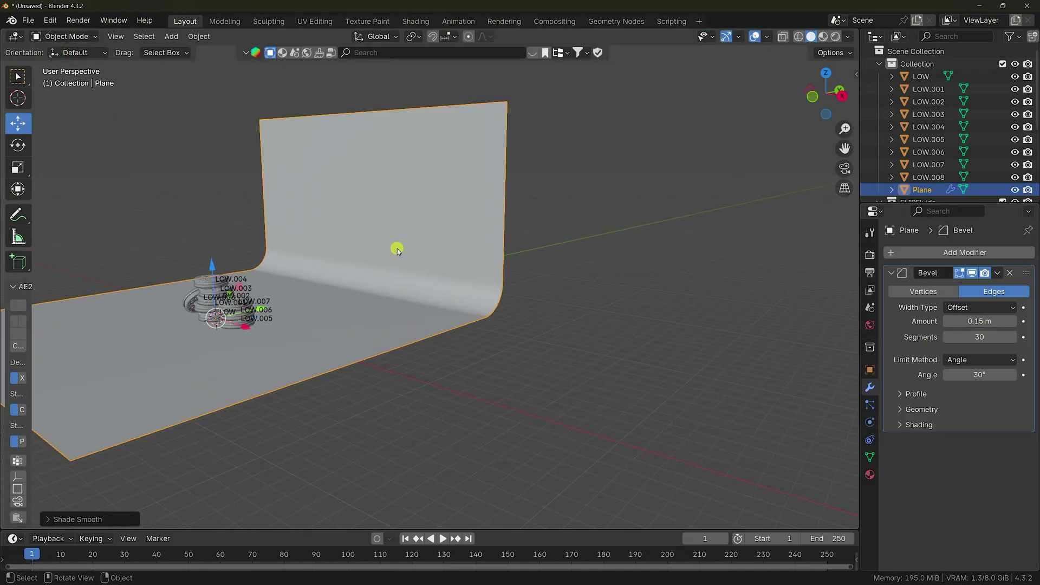
Step: Create a new material for the plane with a near-black #181818 base colour and roughness 0.25
{"action": "left_click", "coordinate": [870, 474]}
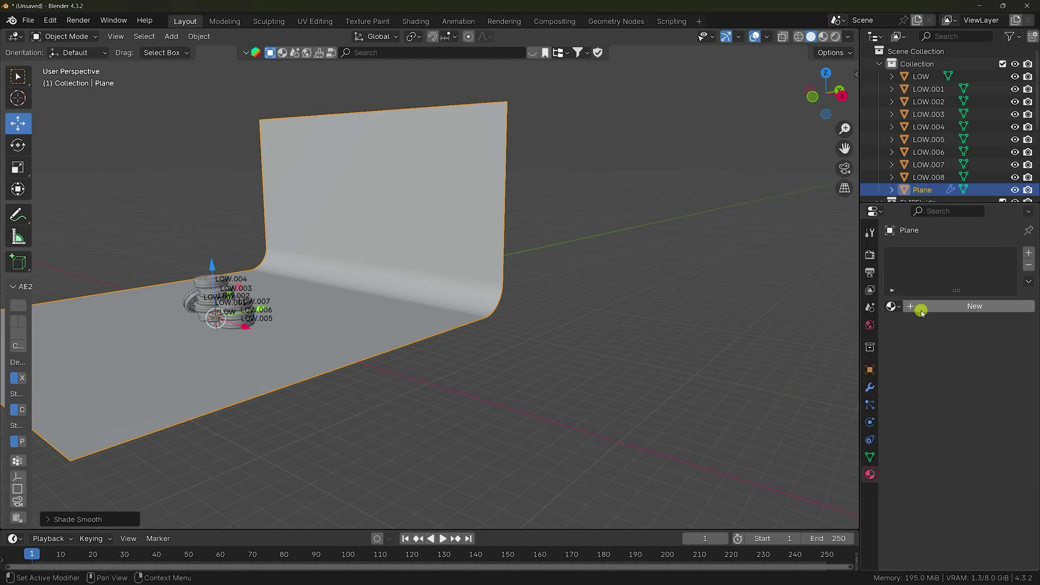
{"action": "left_click", "coordinate": [981, 306]}
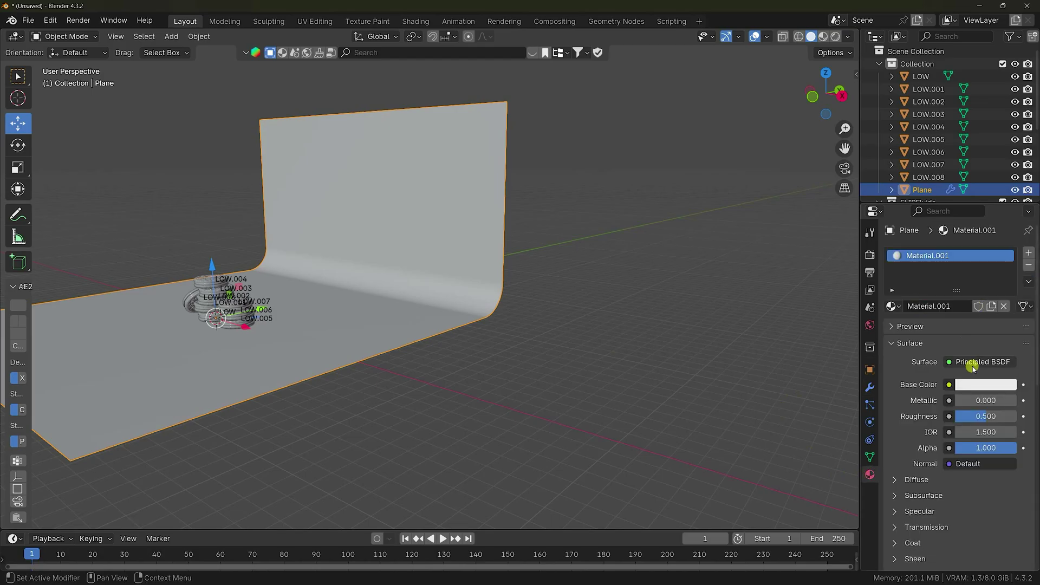
{"action": "left_click", "coordinate": [975, 389]}
{"action": "left_click", "coordinate": [989, 391]}
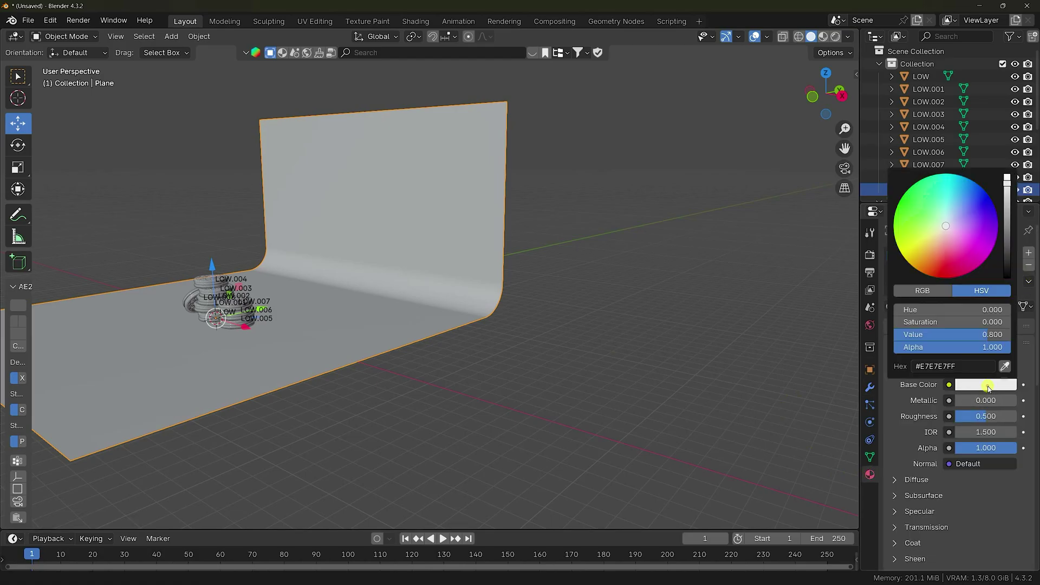
{"action": "left_click_drag", "start_coordinate": [1013, 274], "coordinate": [1010, 271]}
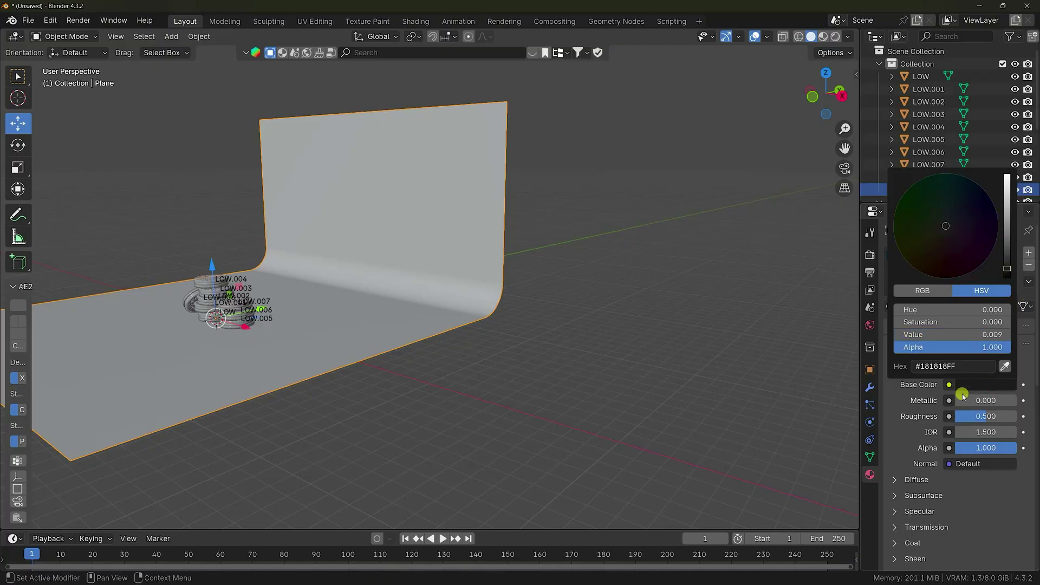
{"action": "left_click", "coordinate": [986, 417]}
{"action": "type", "text": "0.25"}
{"action": "key", "text": "Return"}
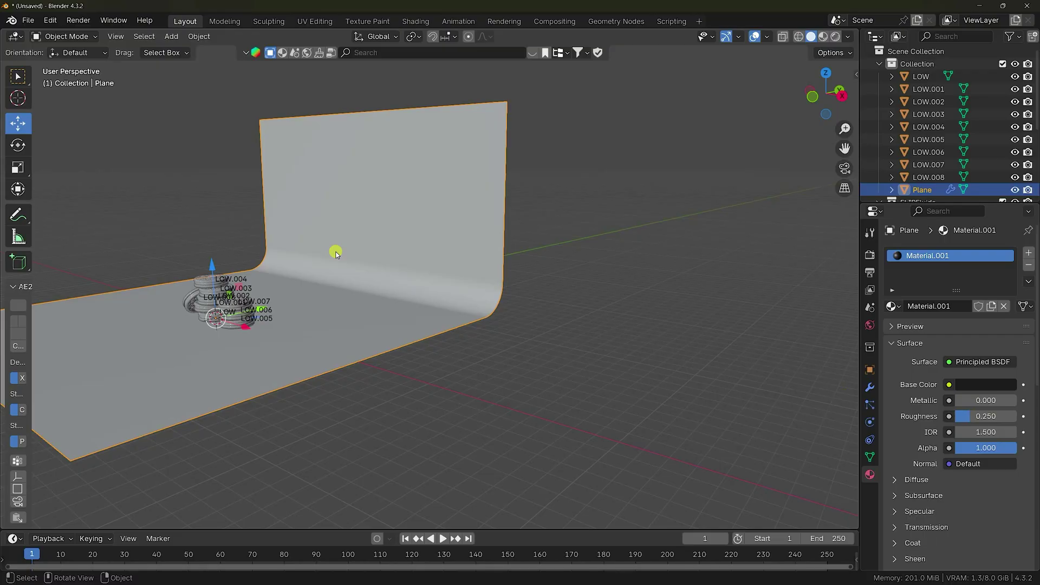
Step: Inspect the cookie stacks in front orthographic view, then orbit back to a perspective view
{"action": "key", "text": "KP_1"}
{"action": "scroll", "coordinate": [378, 287], "scroll_direction": "up", "scroll_amount": 5}
{"action": "middle_click_drag", "start_coordinate": [287, 301], "coordinate": [480, 326], "text": "shift"}
{"action": "scroll", "coordinate": [411, 314], "scroll_direction": "up", "scroll_amount": 3}
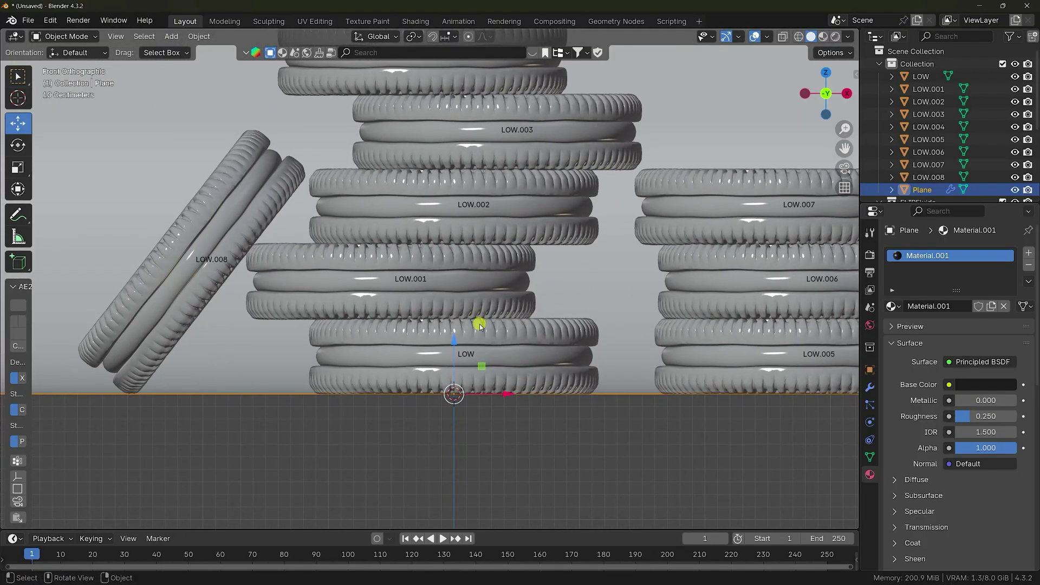
{"action": "left_click", "coordinate": [337, 436]}
{"action": "scroll", "coordinate": [337, 437], "scroll_direction": "down", "scroll_amount": 4}
{"action": "middle_click_drag", "start_coordinate": [407, 320], "coordinate": [401, 332]}
{"action": "scroll", "coordinate": [402, 332], "scroll_direction": "down", "scroll_amount": 4}
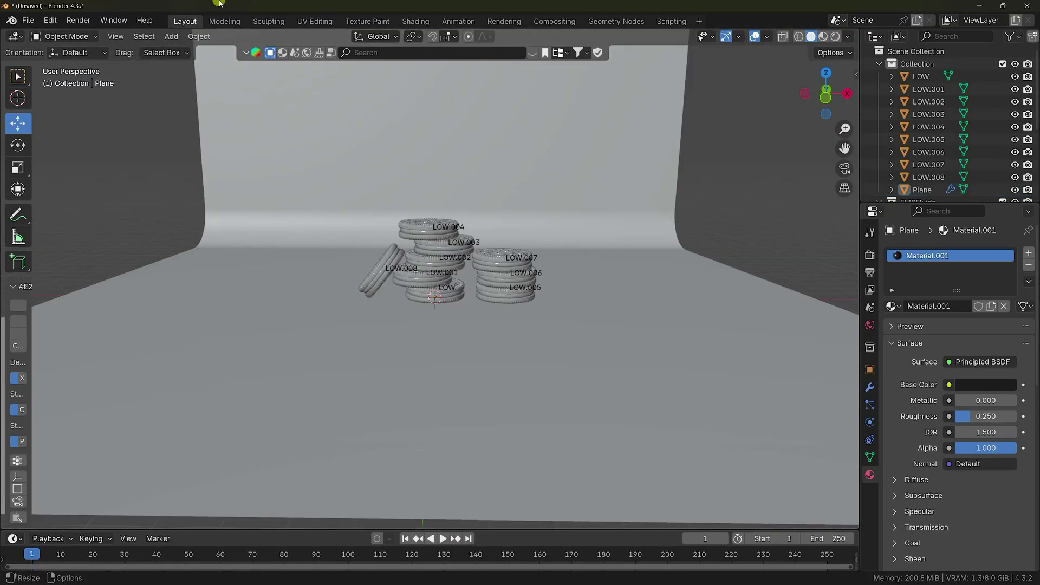
{"action": "left_click", "coordinate": [171, 37]}
Step: Add a cube, scale it up roughly, and enable X-ray to see the cookies inside
{"action": "mouse_move", "coordinate": [184, 47]}
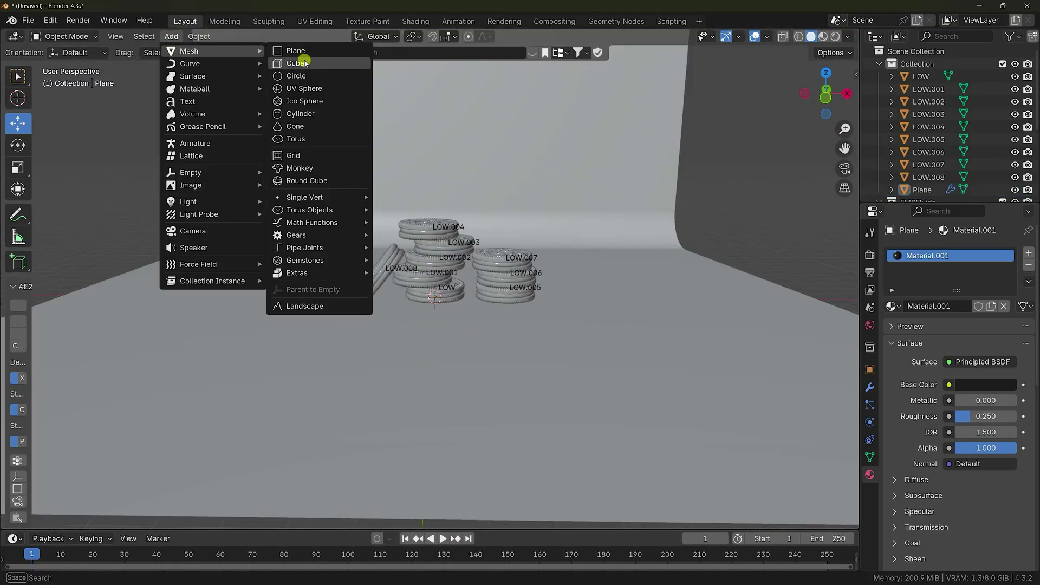
{"action": "left_click", "coordinate": [305, 61]}
{"action": "key", "text": "KP_1"}
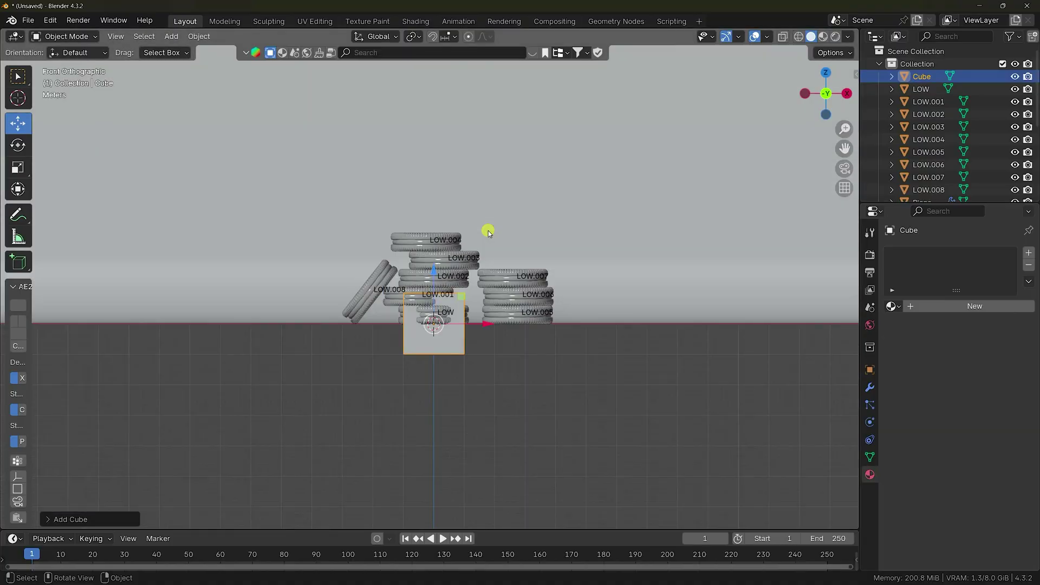
{"action": "key", "text": "s"}
{"action": "left_click", "coordinate": [672, 196]}
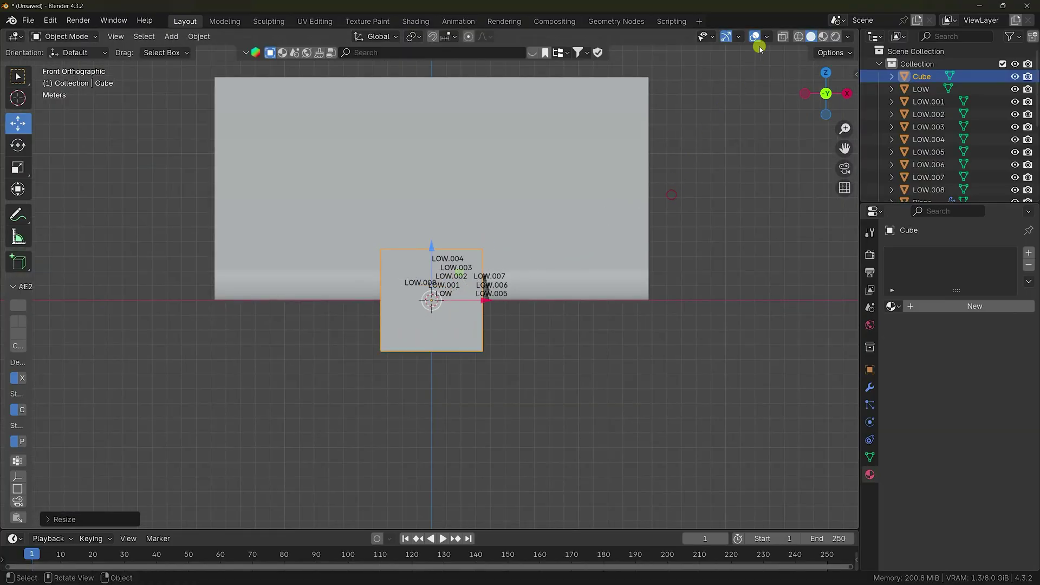
{"action": "left_click", "coordinate": [798, 36]}
{"action": "scroll", "coordinate": [517, 298], "scroll_direction": "up", "scroll_amount": 3}
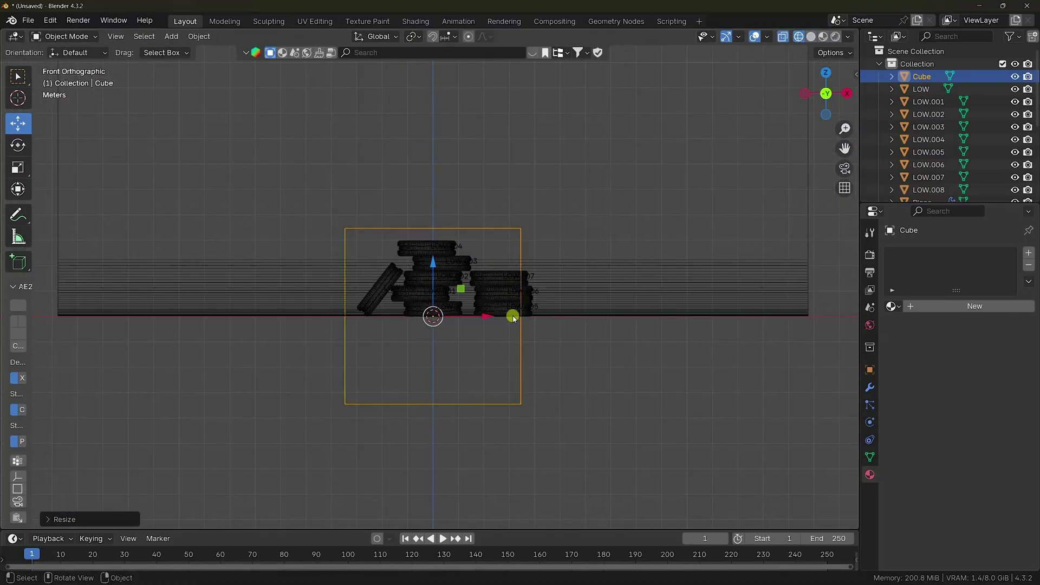
Step: Set the cube's scale to 6 on all axes and lift it to about Z 6 m
{"action": "left_click", "coordinate": [869, 370]}
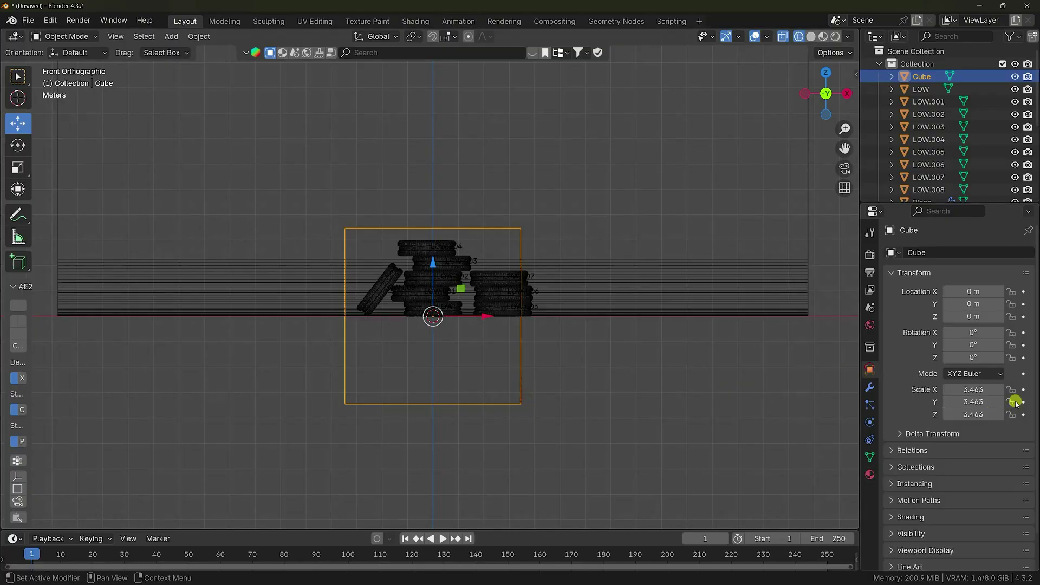
{"action": "left_click", "coordinate": [968, 389]}
{"action": "type", "text": "6"}
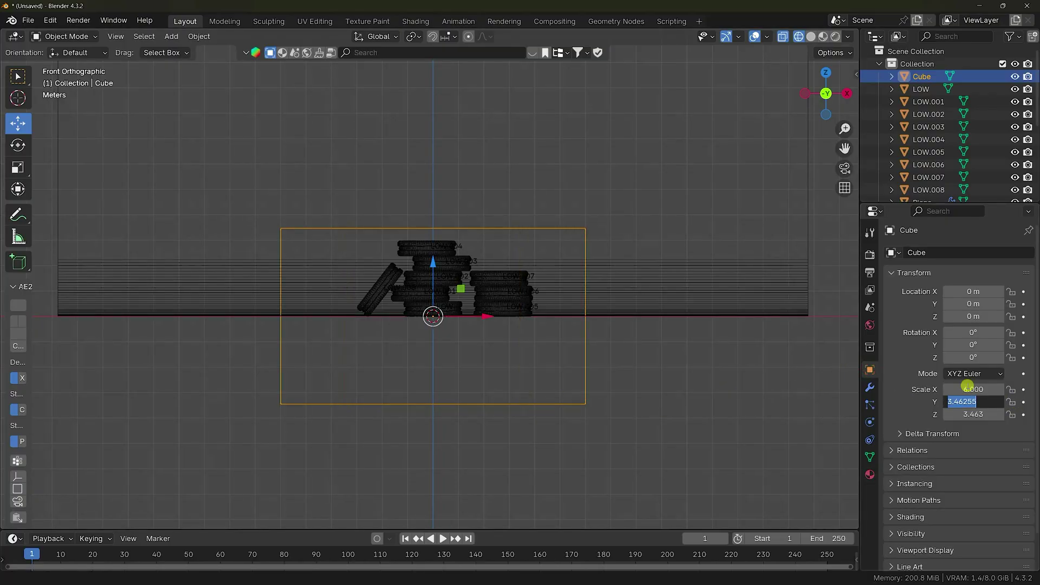
{"action": "key", "text": "Return"}
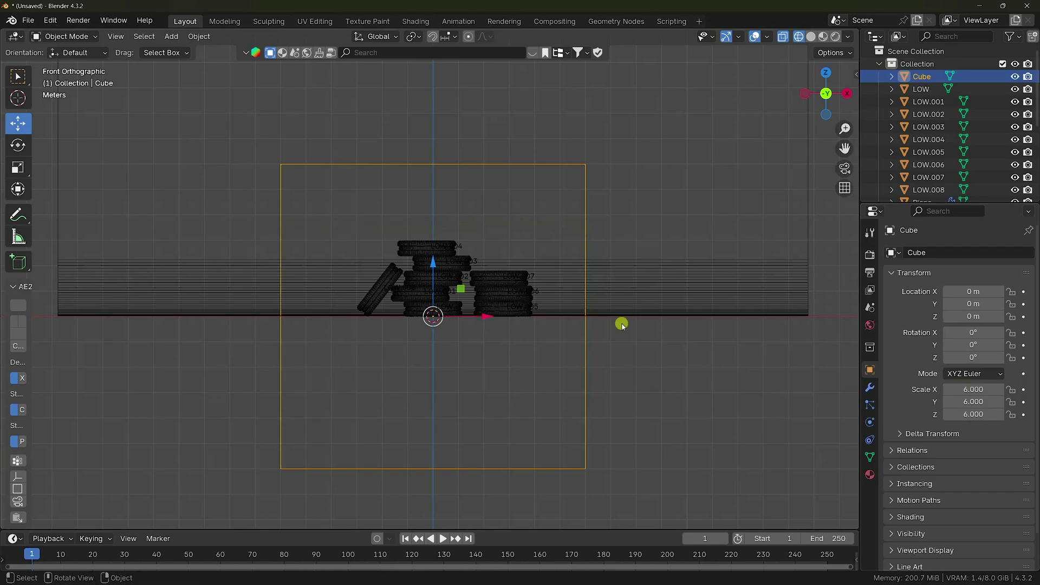
{"action": "left_click_drag", "start_coordinate": [428, 259], "coordinate": [462, 113]}
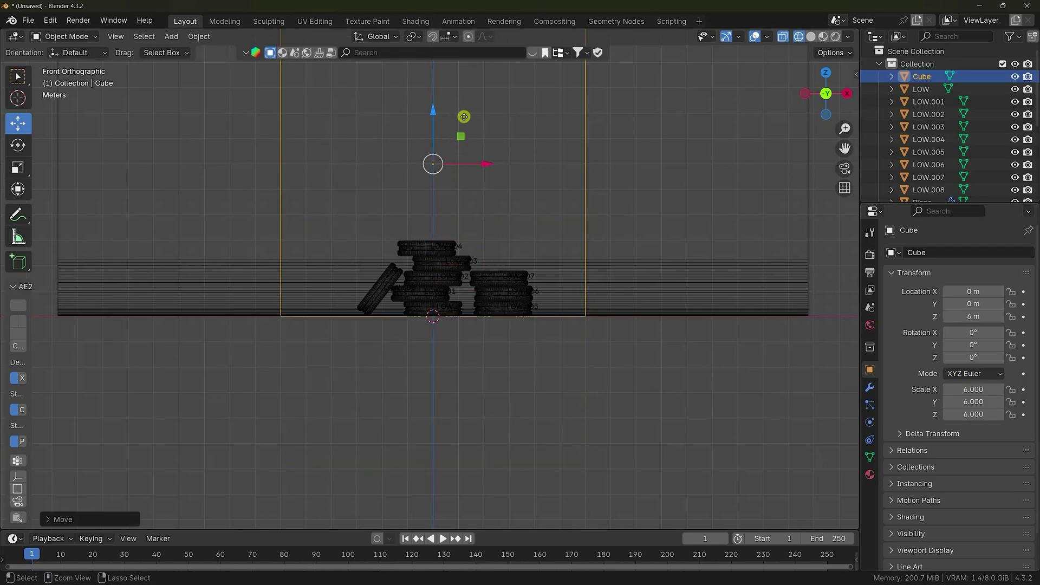
{"action": "scroll", "coordinate": [487, 179], "scroll_direction": "down", "scroll_amount": 3}
{"action": "scroll", "coordinate": [467, 175], "scroll_direction": "up", "scroll_amount": 3}
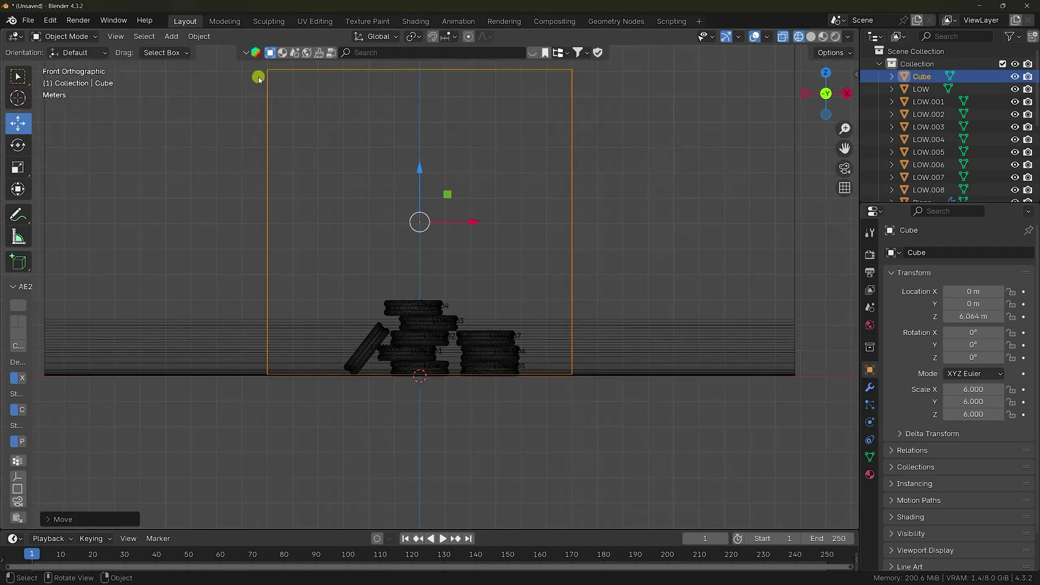
{"action": "left_click", "coordinate": [171, 36]}
Step: Add a UV sphere with a radius of 0.15 m
{"action": "mouse_move", "coordinate": [255, 50]}
{"action": "left_click", "coordinate": [302, 86]}
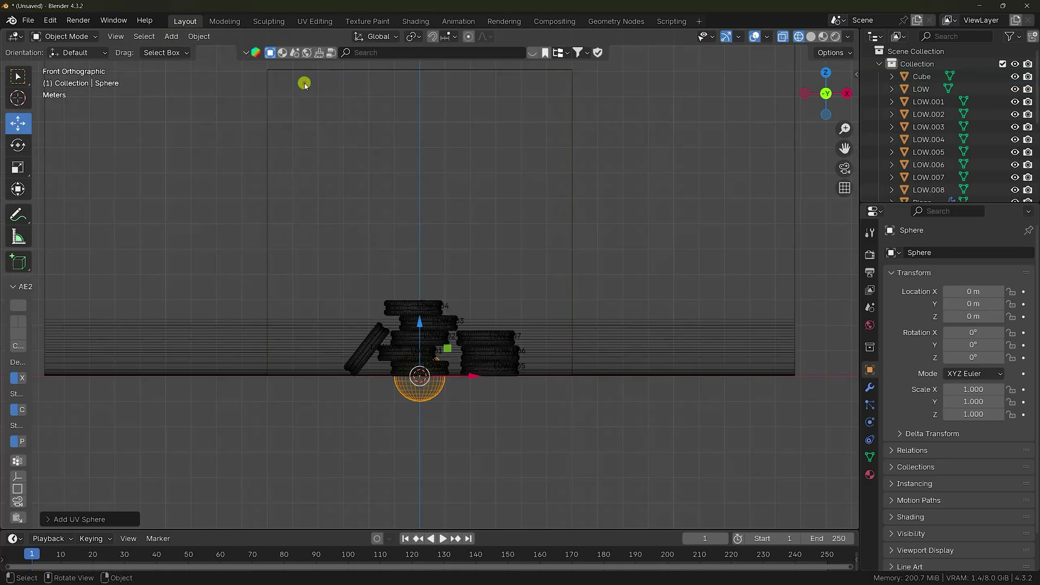
{"action": "left_click", "coordinate": [81, 518]}
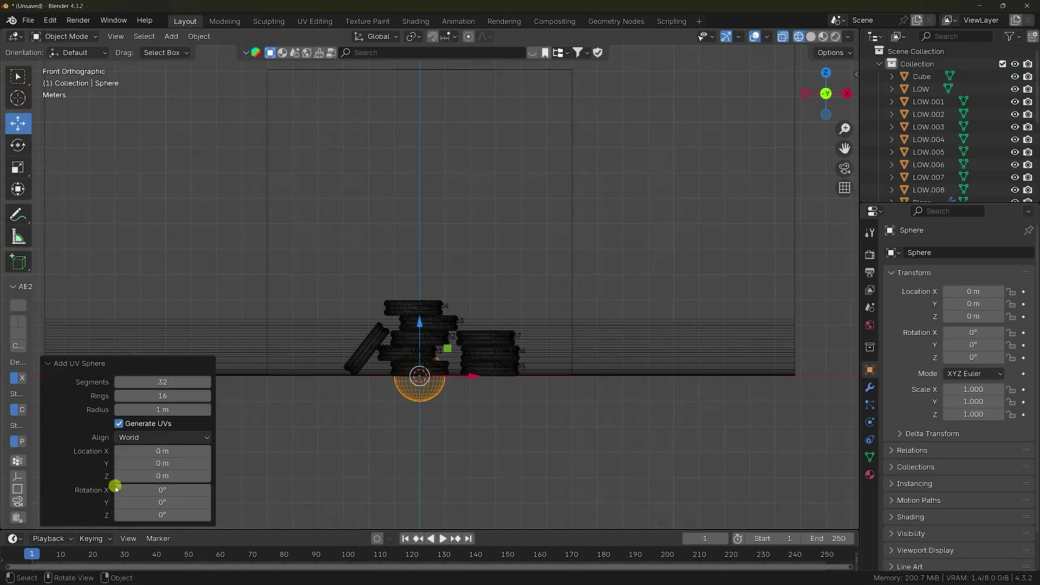
{"action": "left_click", "coordinate": [156, 410]}
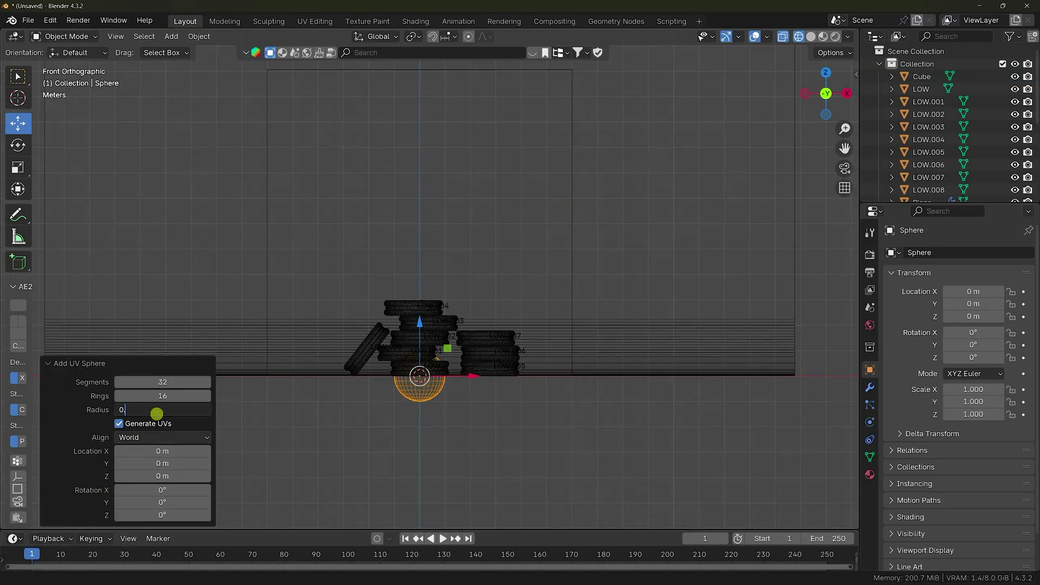
{"action": "key", "text": "Return"}
Step: Raise the sphere to Location Z 6 m above the cookies
{"action": "left_click_drag", "start_coordinate": [424, 324], "coordinate": [439, 170]}
{"action": "scroll", "coordinate": [439, 170], "scroll_direction": "up", "scroll_amount": 4}
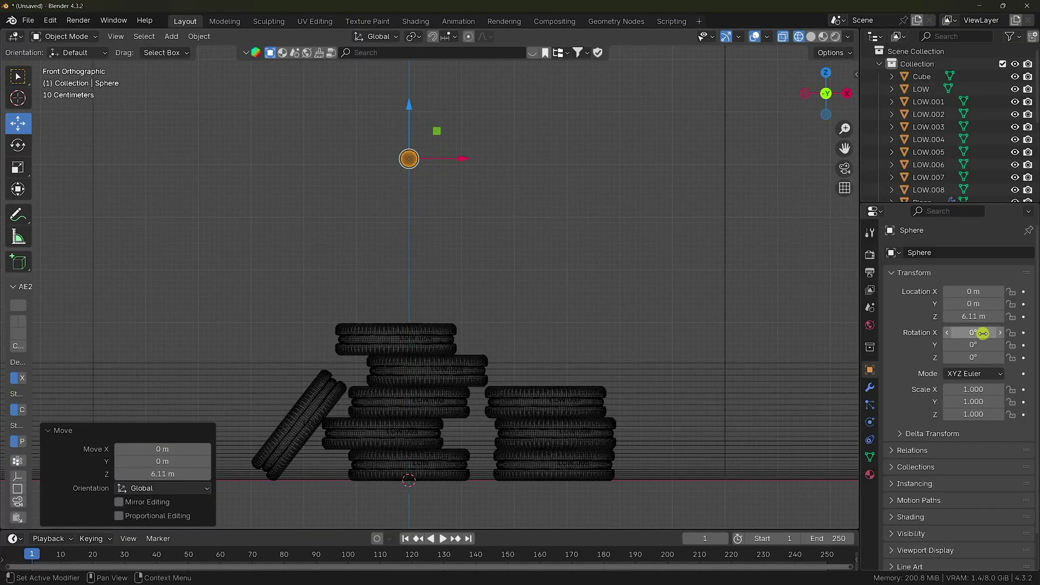
{"action": "left_click", "coordinate": [973, 317]}
{"action": "type", "text": "6"}
{"action": "key", "text": "Return"}
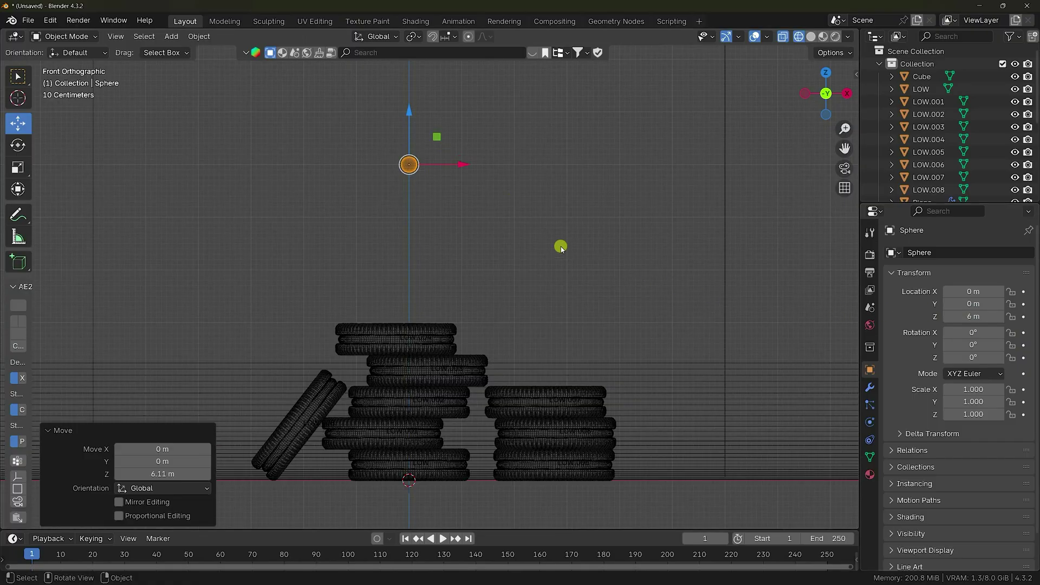
Step: Change the timeline's end frame to 350
{"action": "left_click_drag", "start_coordinate": [480, 529], "coordinate": [466, 486]}
{"action": "scroll", "coordinate": [455, 517], "scroll_direction": "down", "scroll_amount": 2}
{"action": "left_click", "coordinate": [820, 495]}
{"action": "type", "text": "350"}
{"action": "key", "text": "Return"}
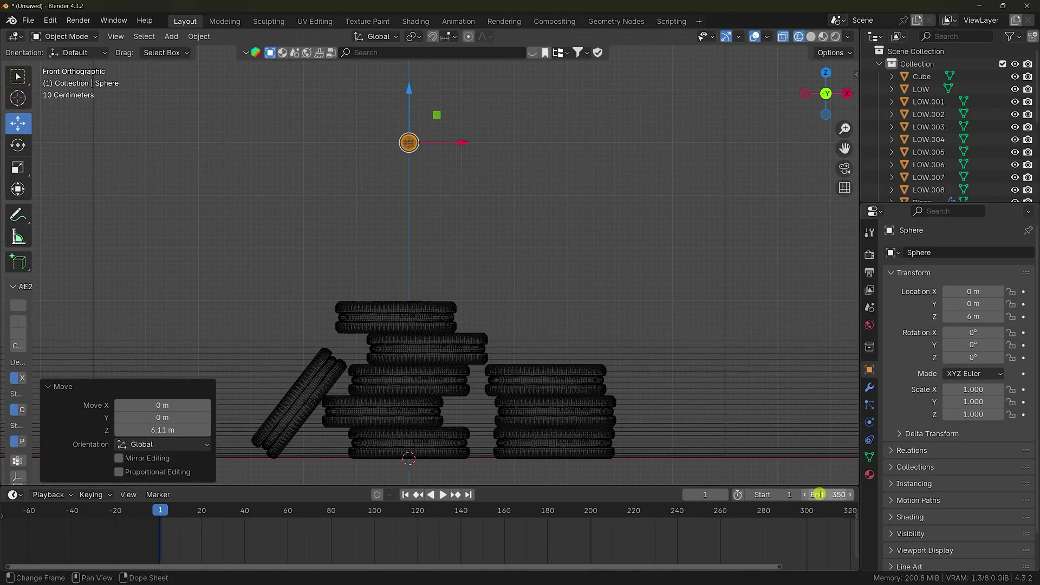
{"action": "mouse_move", "coordinate": [973, 292]}
{"action": "left_mouse_down"}
{"action": "mouse_move", "coordinate": [112, 327]}
{"action": "mouse_move", "coordinate": [966, 291]}
{"action": "mouse_move", "coordinate": [1018, 299]}
{"action": "mouse_move", "coordinate": [822, 309]}
{"action": "mouse_move", "coordinate": [982, 295]}
{"action": "left_mouse_up"}
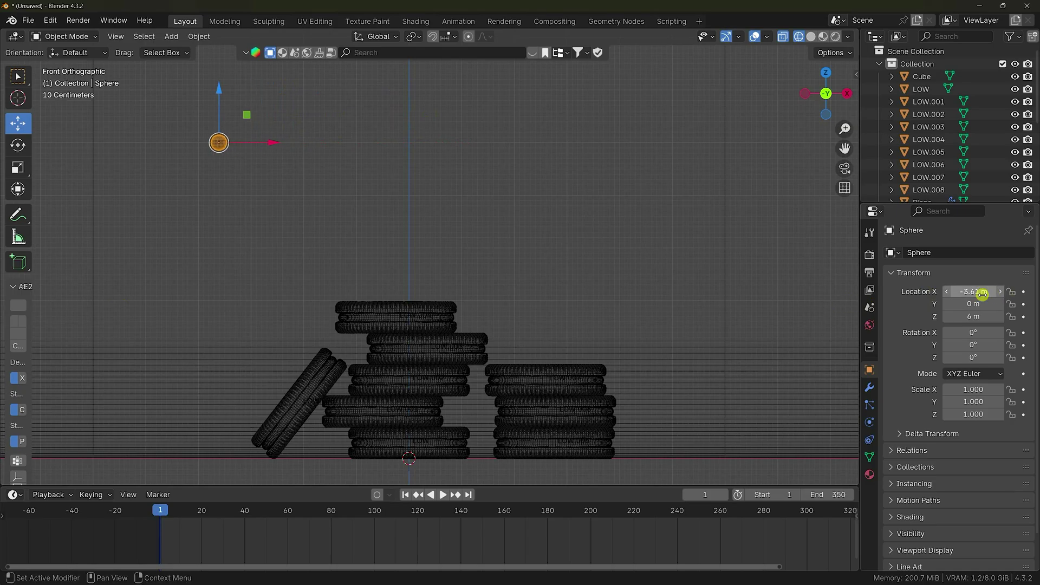
Step: Keyframe the sphere at X −3.5 m on frame 1 and X 3.5 m on frame 100
{"action": "key", "text": "Return"}
{"action": "key", "text": "i"}
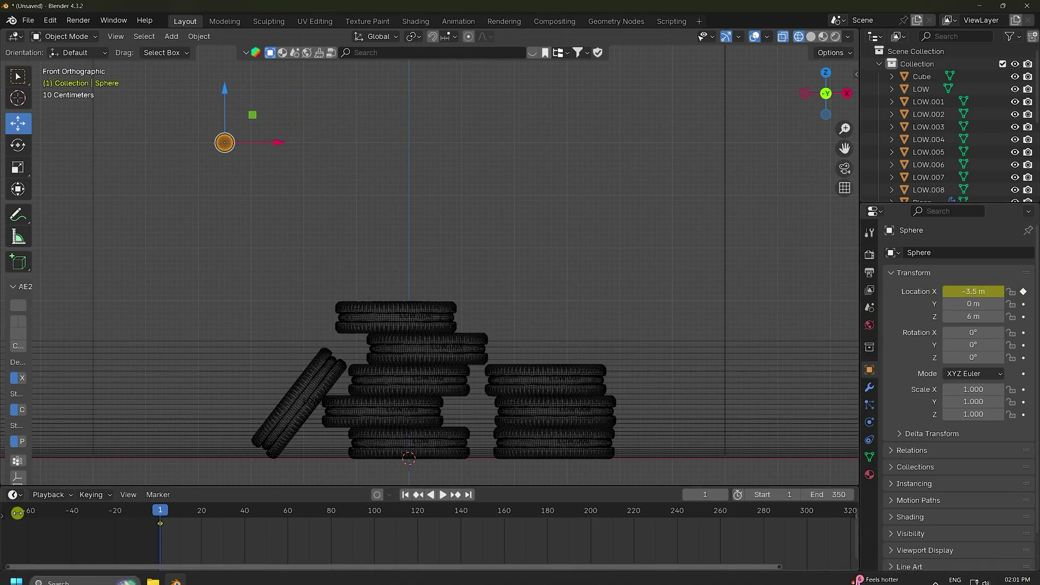
{"action": "key", "text": "space"}
{"action": "left_click_drag", "start_coordinate": [160, 512], "coordinate": [374, 515]}
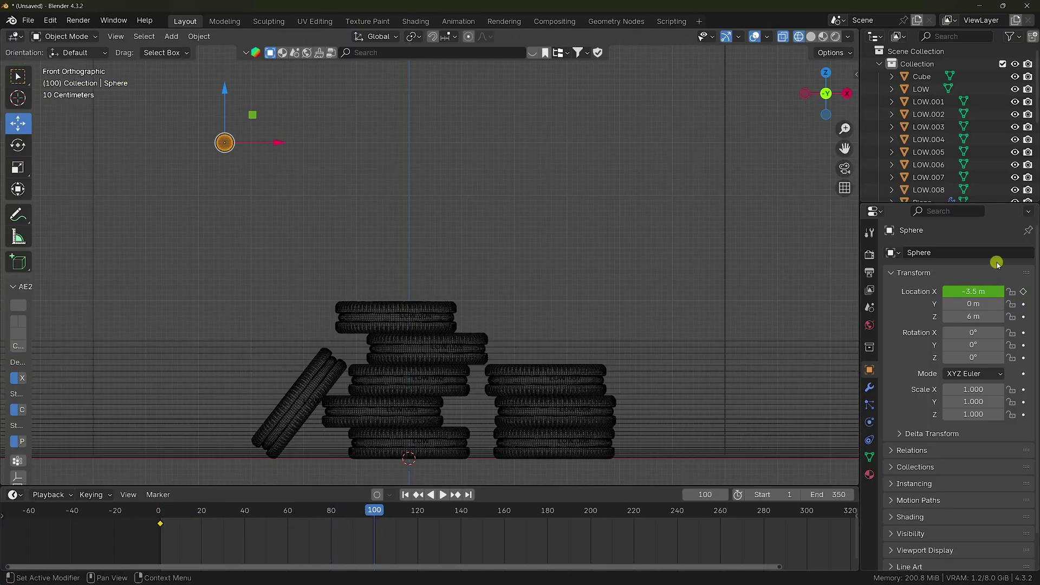
{"action": "mouse_move", "coordinate": [967, 295]}
{"action": "left_mouse_down"}
{"action": "mouse_move", "coordinate": [286, 307]}
{"action": "mouse_move", "coordinate": [547, 359]}
{"action": "mouse_move", "coordinate": [967, 296]}
{"action": "left_mouse_up"}
{"action": "left_click", "coordinate": [968, 294]}
{"action": "key", "text": "Return"}
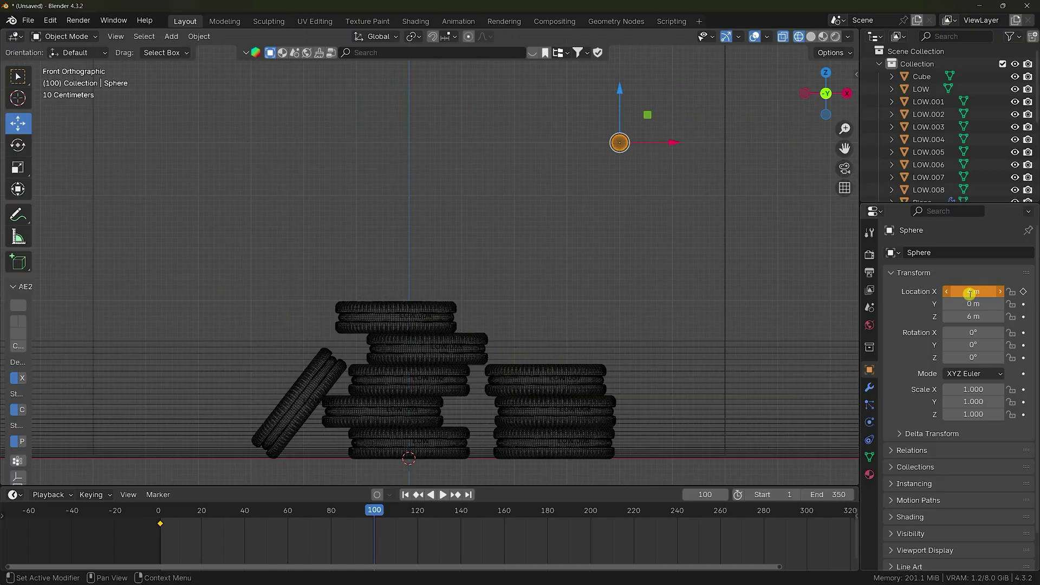
{"action": "left_click", "coordinate": [979, 292]}
{"action": "type", "text": "3.5"}
{"action": "key", "text": "Return"}
{"action": "left_click", "coordinate": [1023, 292]}
Step: Copy both keyframes and paste them starting at frame 200
{"action": "left_click_drag", "start_coordinate": [415, 541], "coordinate": [106, 494]}
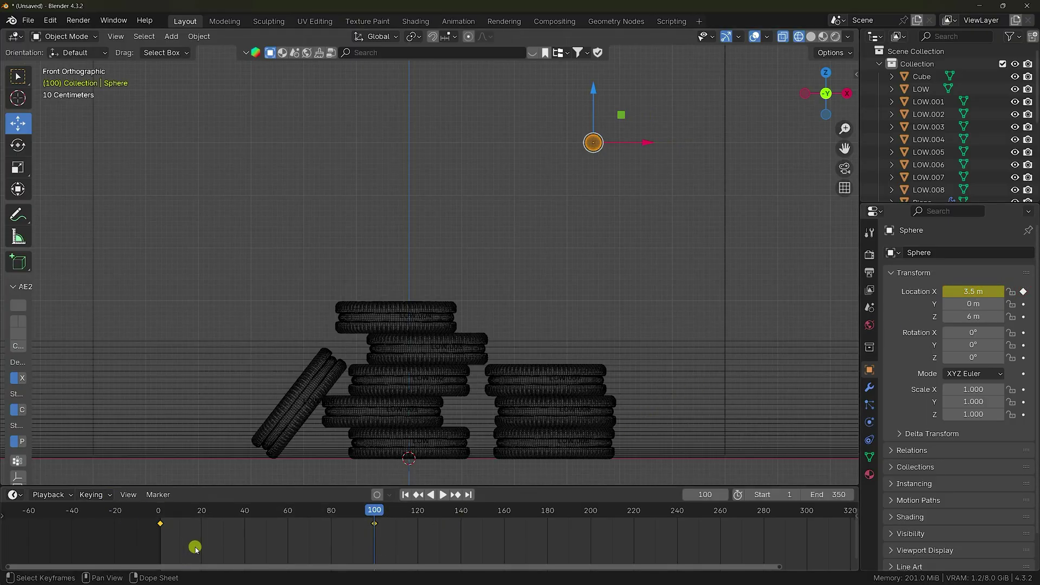
{"action": "scroll", "coordinate": [383, 547], "scroll_direction": "down", "scroll_amount": 3}
{"action": "left_click_drag", "start_coordinate": [294, 510], "coordinate": [453, 523]}
{"action": "key", "text": "ctrl+v"}
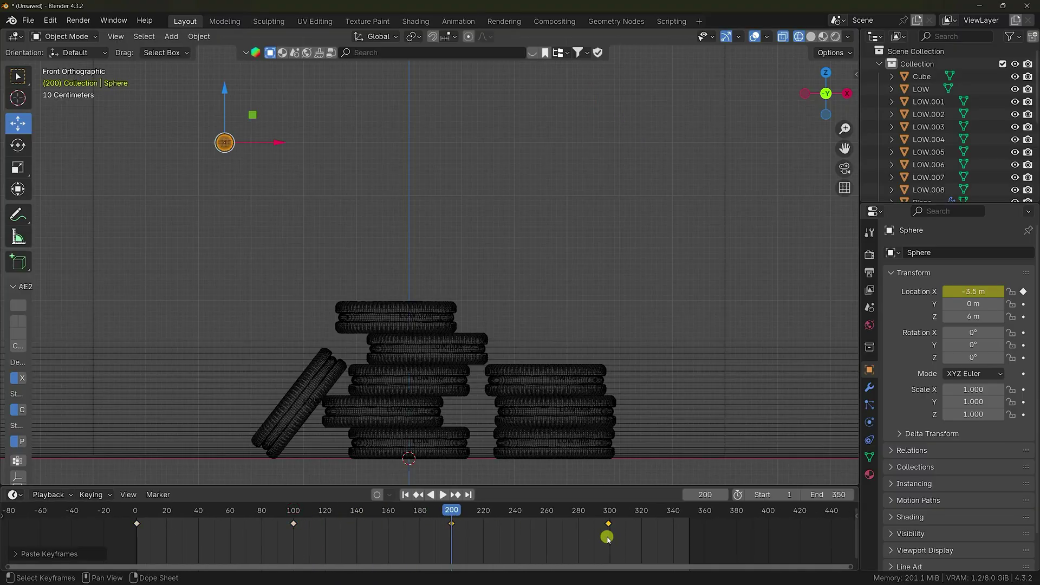
Step: Extend the end frame to 500 and paste the keyframes again at frame 400
{"action": "left_click", "coordinate": [830, 491]}
{"action": "type", "text": "40"}
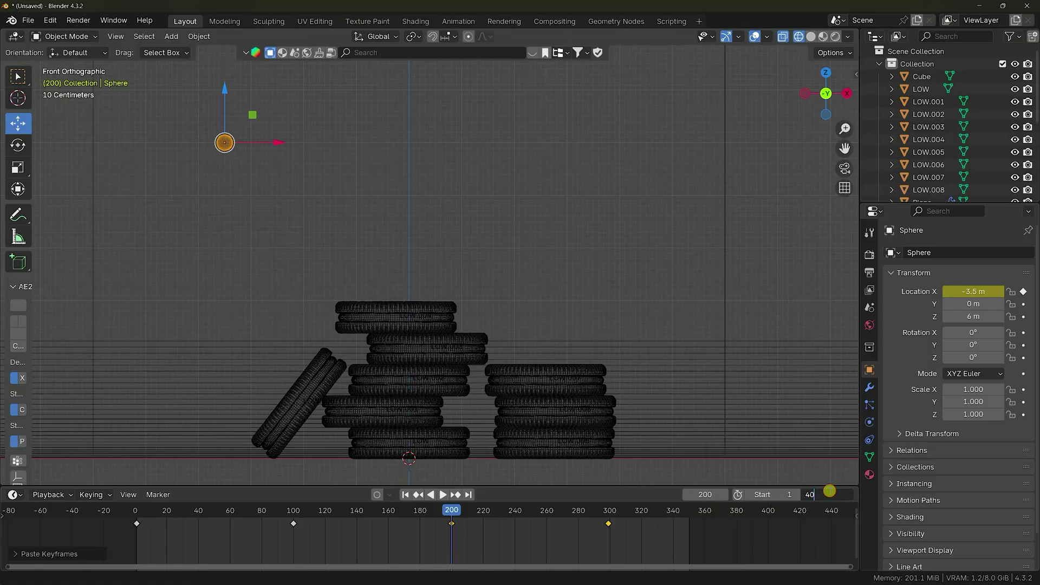
{"action": "type", "text": "0"}
{"action": "key", "text": "Return"}
{"action": "left_click_drag", "start_coordinate": [764, 514], "coordinate": [768, 512]}
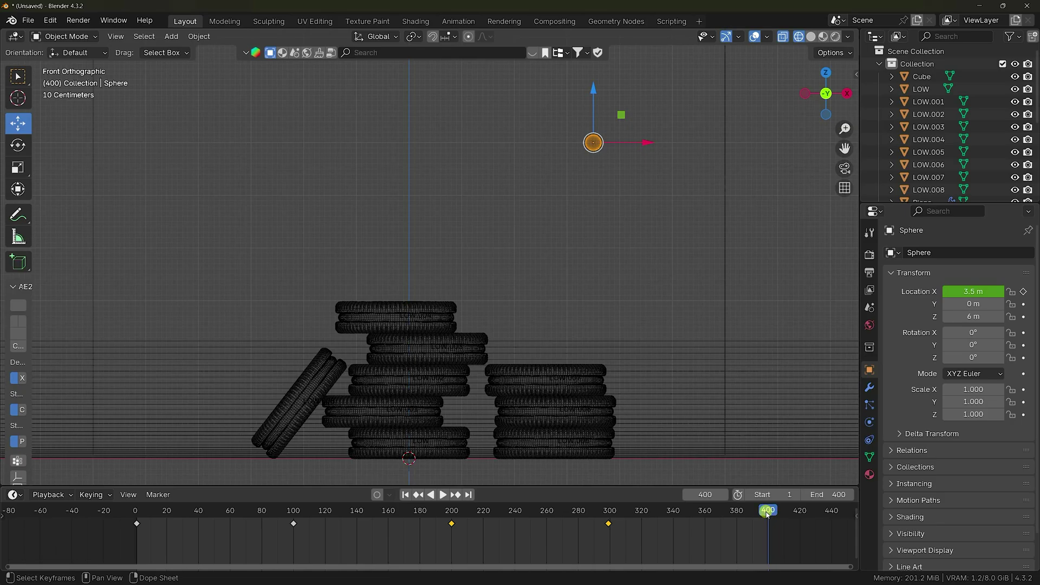
{"action": "left_click", "coordinate": [821, 491]}
{"action": "key", "text": "Return"}
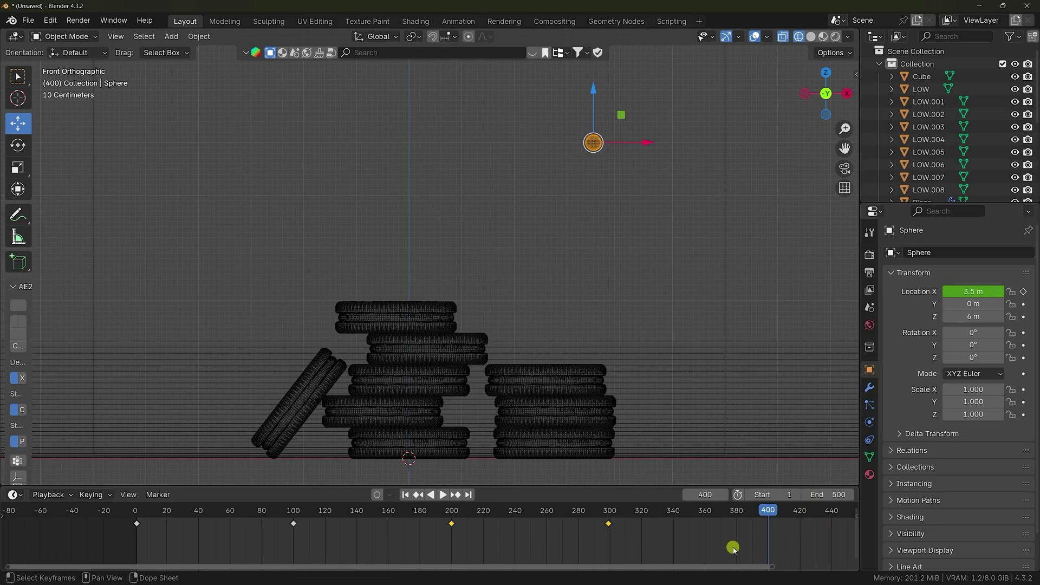
{"action": "key", "text": "ctrl+v"}
Step: Return to frame 1 and play the sphere's back-and-forth animation
{"action": "scroll", "coordinate": [634, 537], "scroll_direction": "down", "scroll_amount": 2}
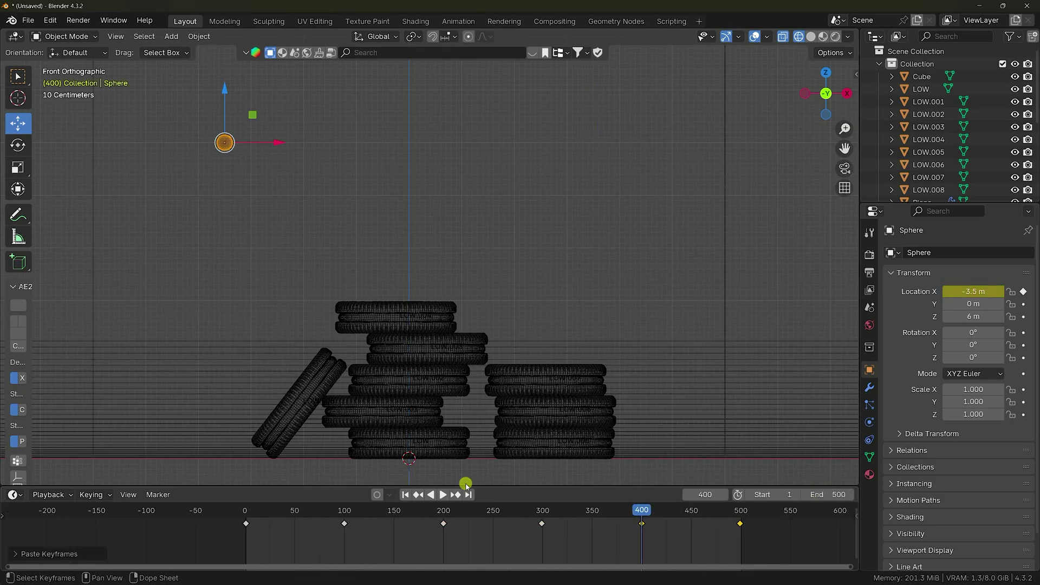
{"action": "left_click", "coordinate": [405, 494]}
{"action": "left_click", "coordinate": [443, 495]}
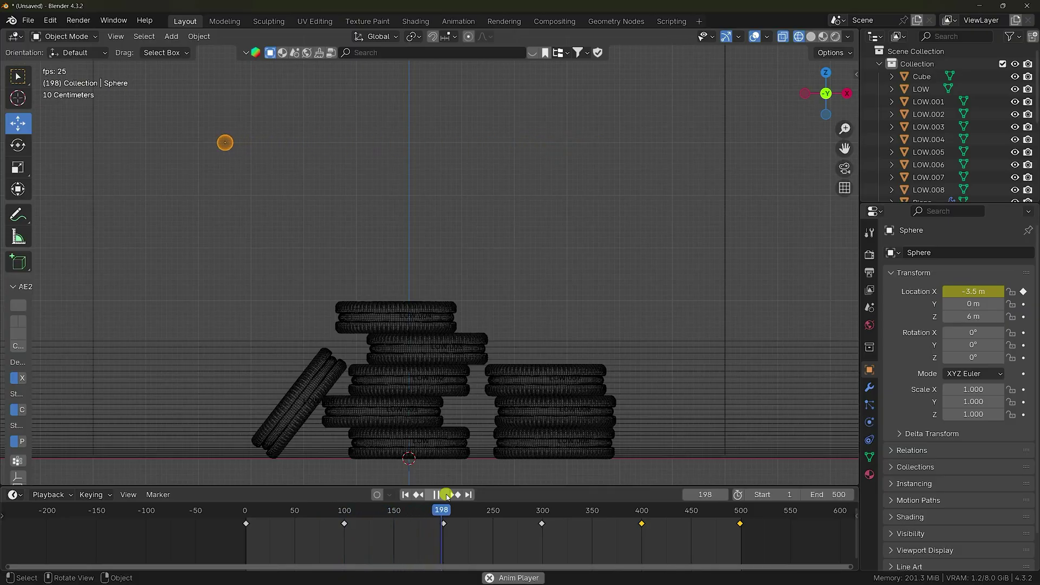
Step: Stop playback at frame 1 and make the sphere a FLIP Fluid Inflow object
{"action": "left_click", "coordinate": [438, 495]}
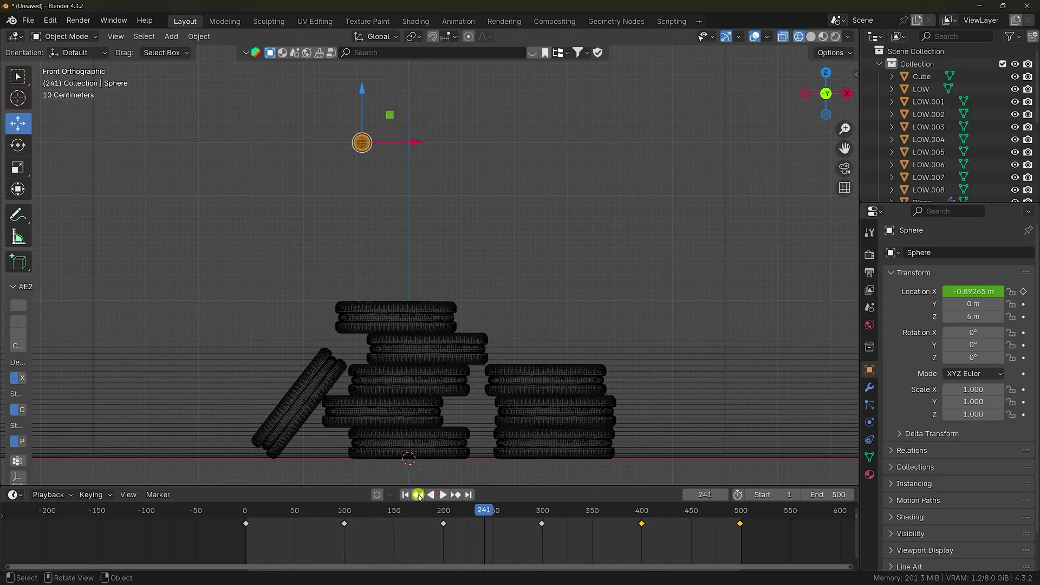
{"action": "left_click", "coordinate": [405, 494]}
{"action": "scroll", "coordinate": [422, 308], "scroll_direction": "down", "scroll_amount": 3}
{"action": "middle_click_drag", "start_coordinate": [388, 309], "coordinate": [434, 340]}
{"action": "left_click", "coordinate": [870, 422]}
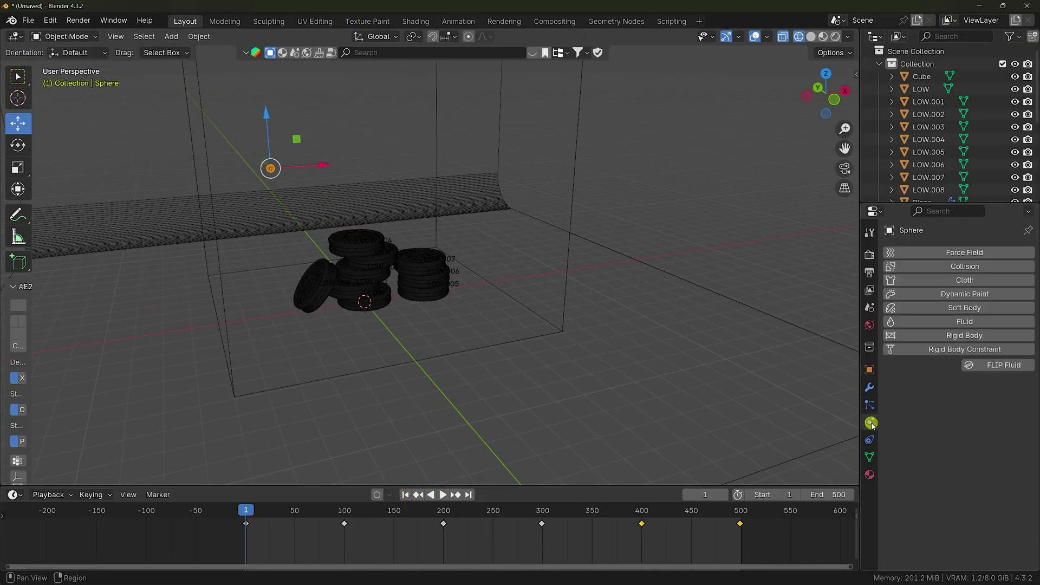
{"action": "left_click", "coordinate": [1002, 366]}
{"action": "left_click", "coordinate": [947, 404]}
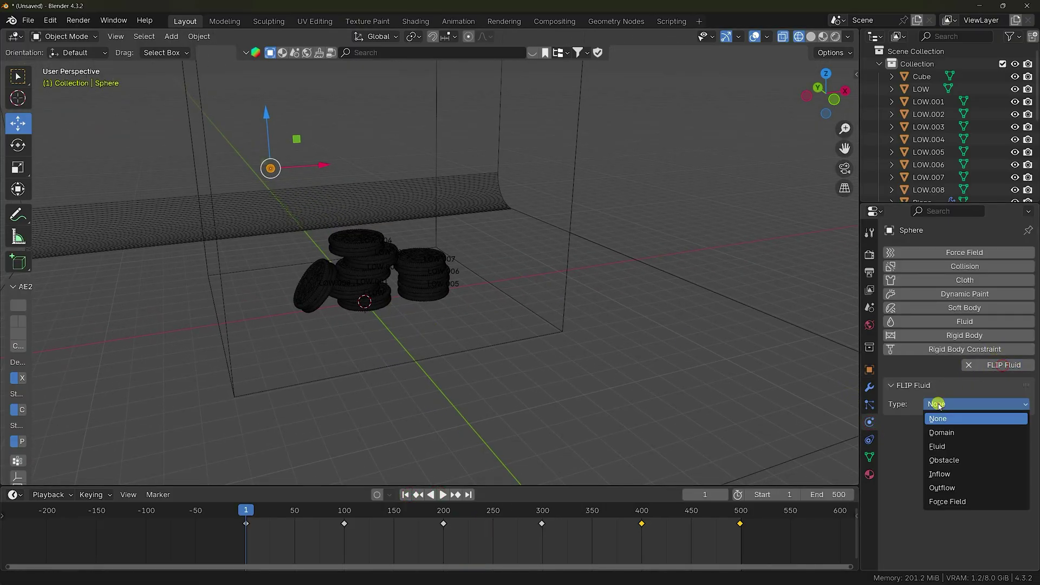
{"action": "left_click", "coordinate": [937, 475]}
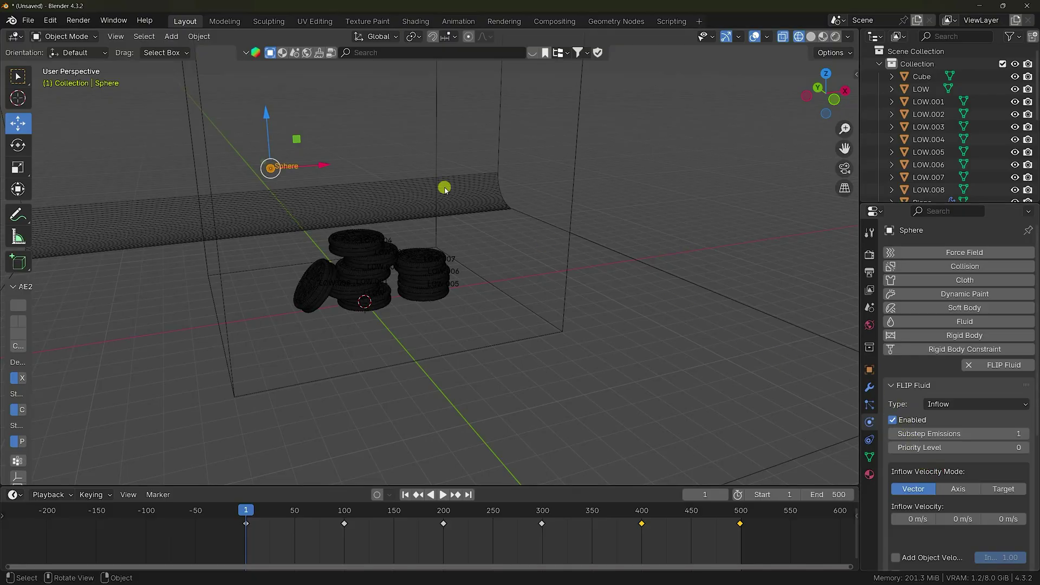
Step: Make the surrounding cube a FLIP Fluid Domain object
{"action": "left_click", "coordinate": [579, 168]}
{"action": "left_click", "coordinate": [811, 36]}
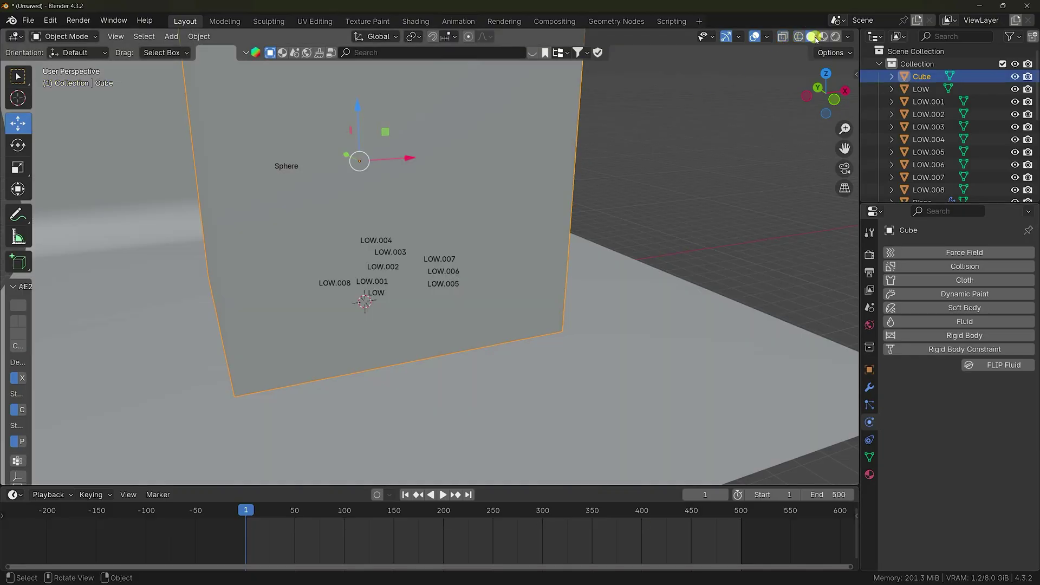
{"action": "left_click", "coordinate": [999, 364]}
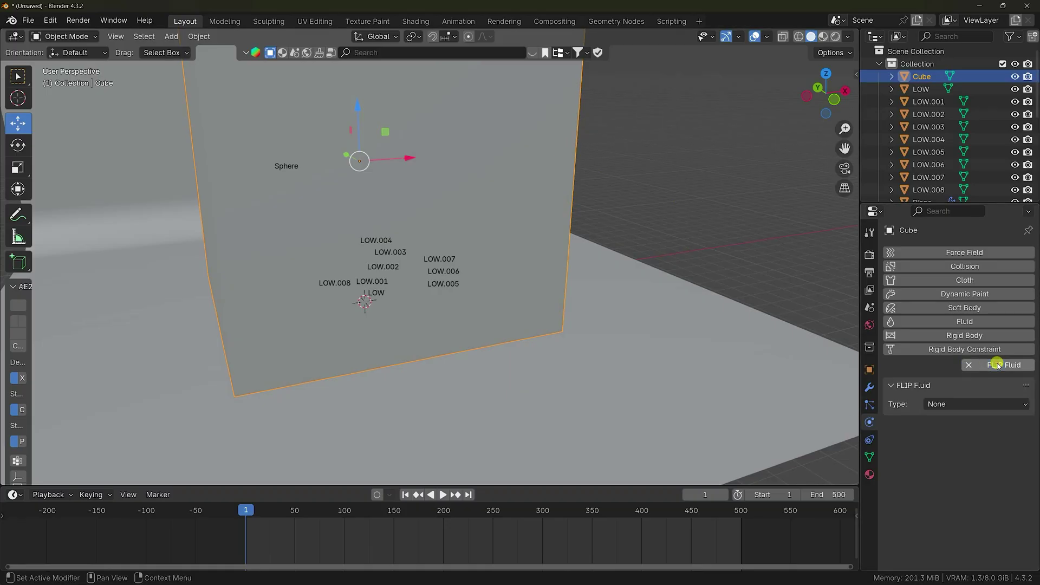
{"action": "left_click", "coordinate": [949, 404]}
{"action": "left_click", "coordinate": [937, 432]}
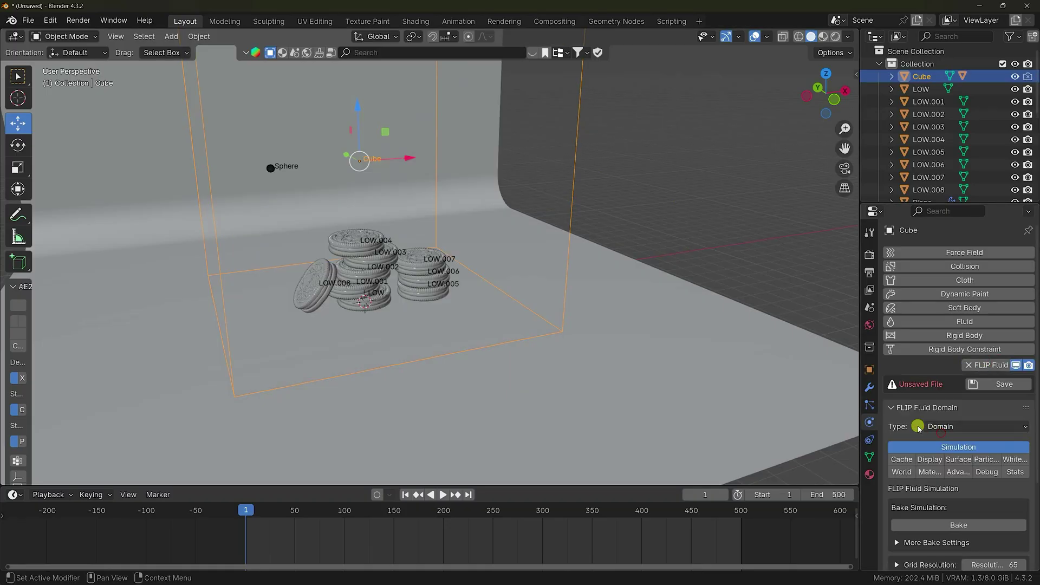
{"action": "left_click", "coordinate": [1019, 386]}
Step: Create New Folder(2) on the Desktop and save the scene there as untitled.blend
{"action": "scroll", "coordinate": [179, 168], "scroll_direction": "up", "scroll_amount": 4}
{"action": "right_click", "coordinate": [421, 284]}
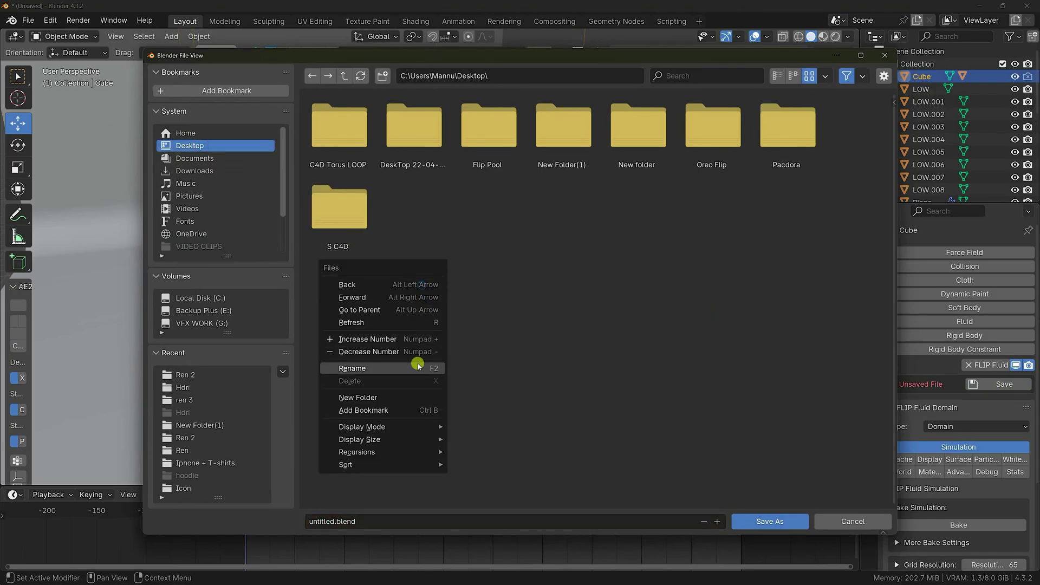
{"action": "left_click", "coordinate": [362, 396]}
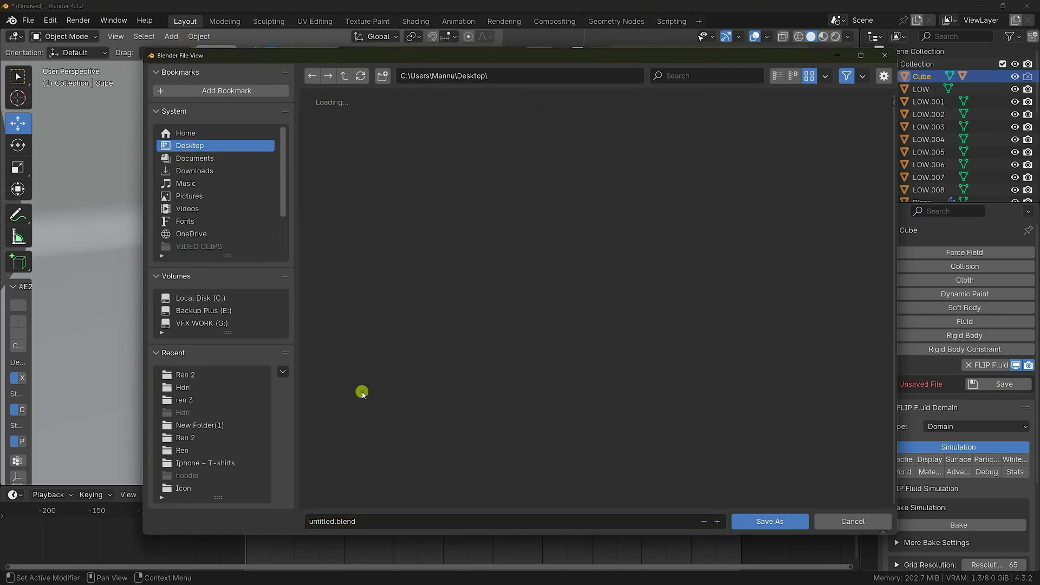
{"action": "left_click", "coordinate": [745, 519]}
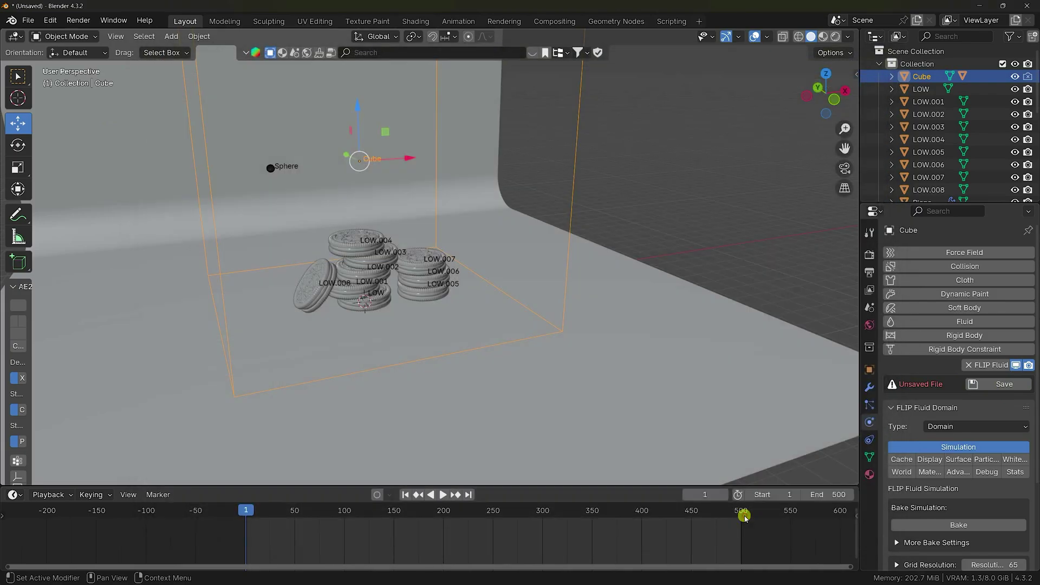
{"action": "scroll", "coordinate": [424, 337], "scroll_direction": "up", "scroll_amount": 4}
{"action": "middle_click_drag", "start_coordinate": [479, 368], "coordinate": [509, 389], "text": "shift"}
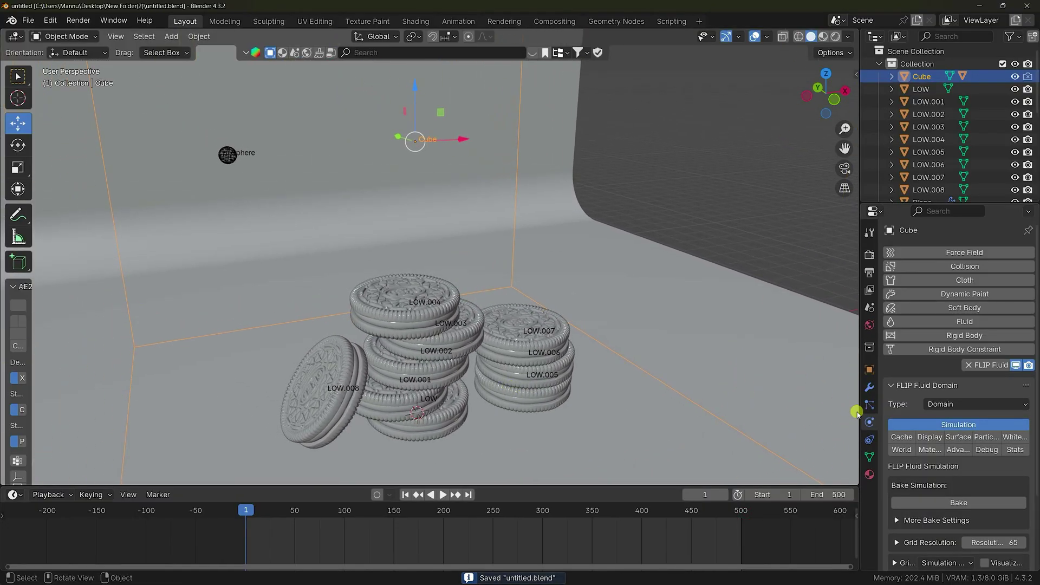
Step: Enable viscosity in the domain's World settings with a base value of 2.5
{"action": "left_click", "coordinate": [901, 449]}
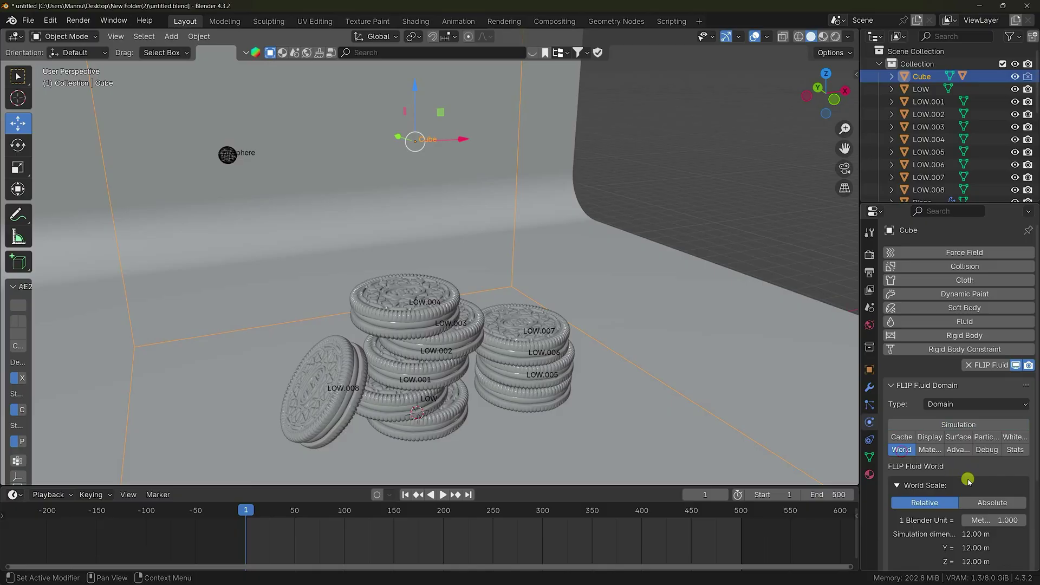
{"action": "scroll", "coordinate": [968, 480], "scroll_direction": "down", "scroll_amount": 5}
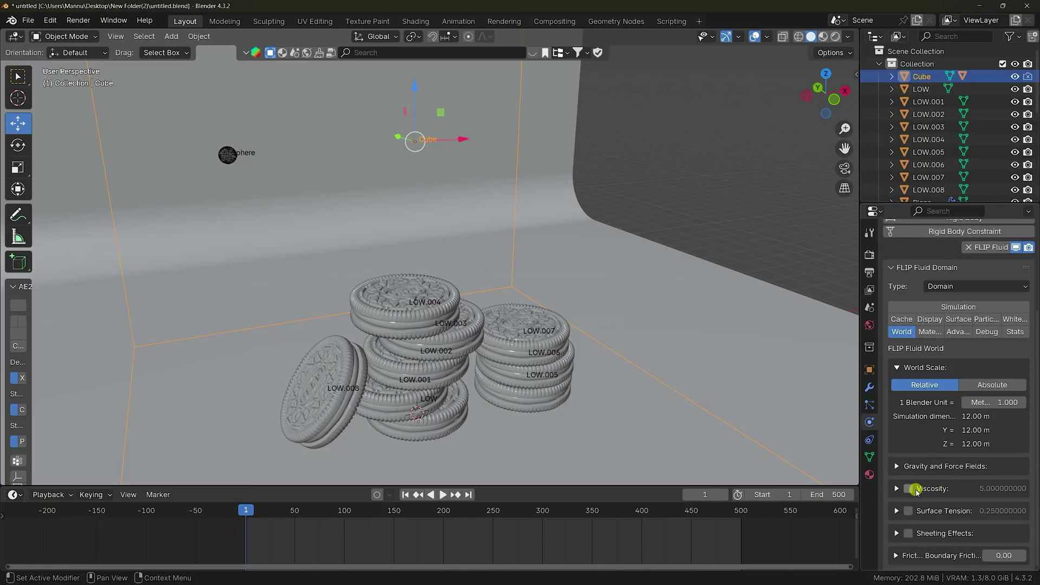
{"action": "left_click", "coordinate": [891, 491]}
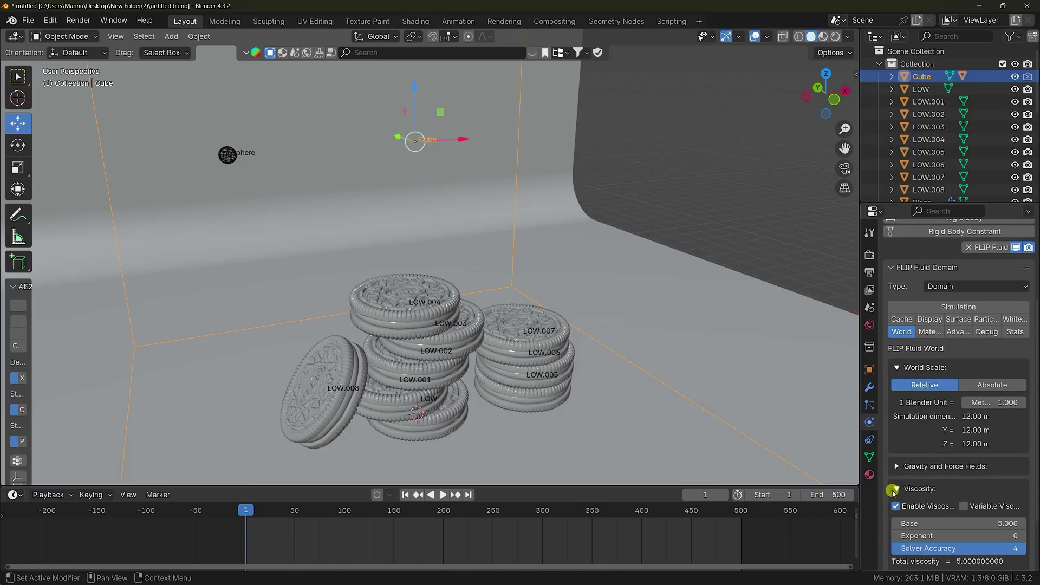
{"action": "left_click", "coordinate": [1004, 521]}
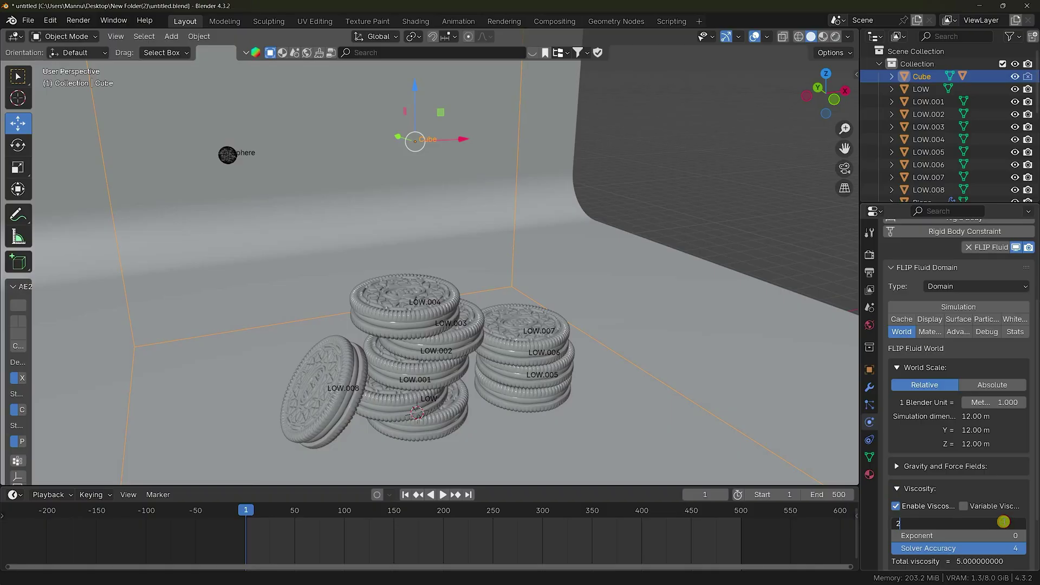
{"action": "type", "text": "2.5"}
{"action": "key", "text": "Return"}
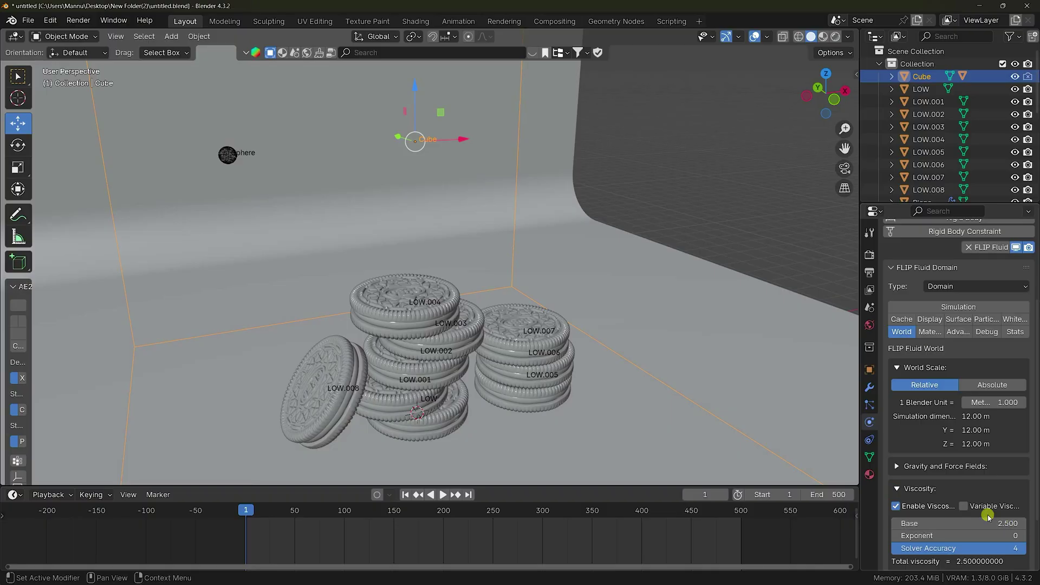
{"action": "scroll", "coordinate": [977, 466], "scroll_direction": "down", "scroll_amount": 3}
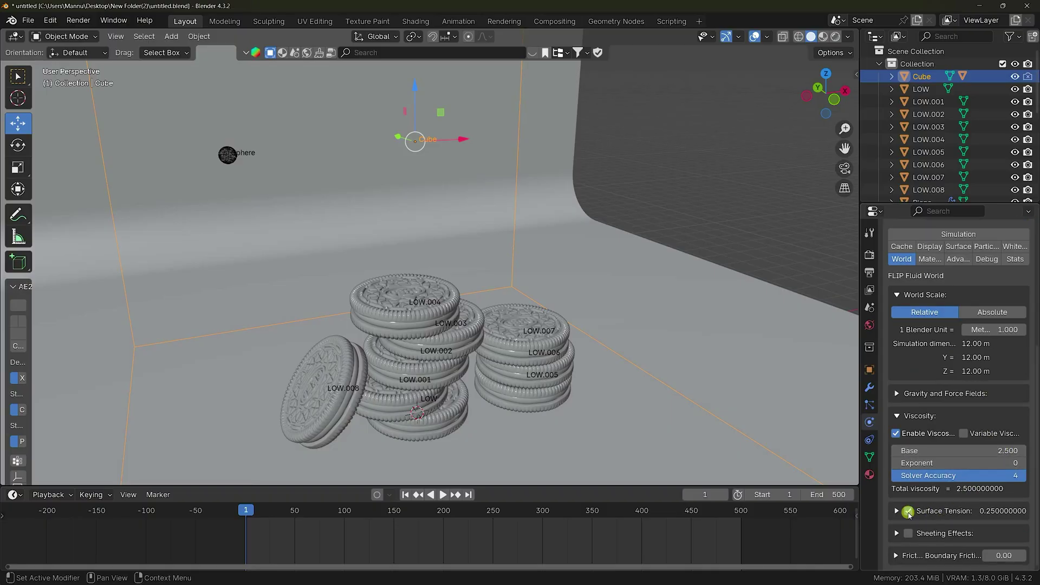
{"action": "scroll", "coordinate": [958, 471], "scroll_direction": "up", "scroll_amount": 5}
{"action": "left_click", "coordinate": [940, 394]}
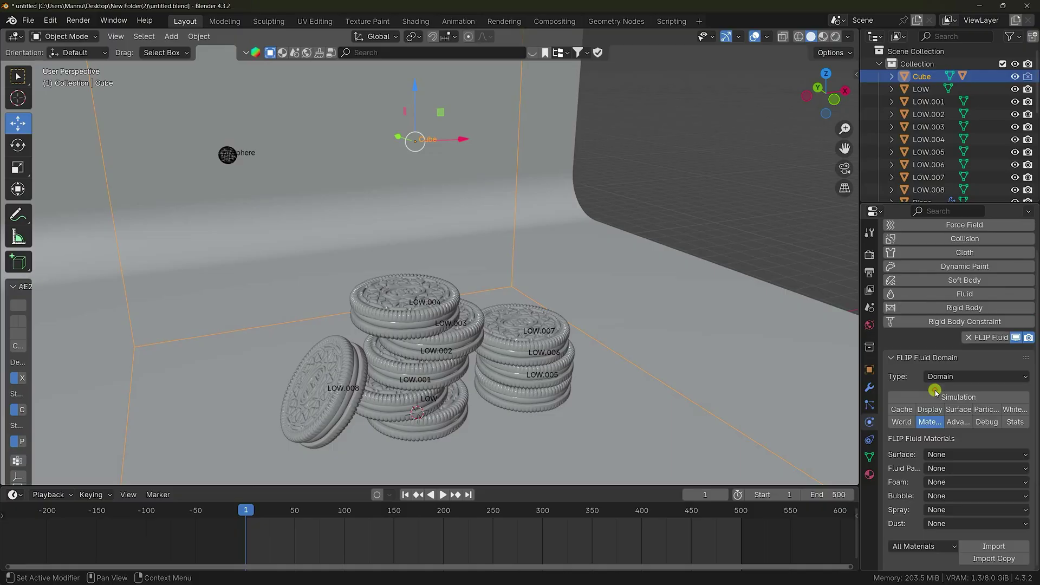
Step: Set maximum frame substeps to 18 and switch the simulation method to APIC
{"action": "left_click", "coordinate": [954, 423]}
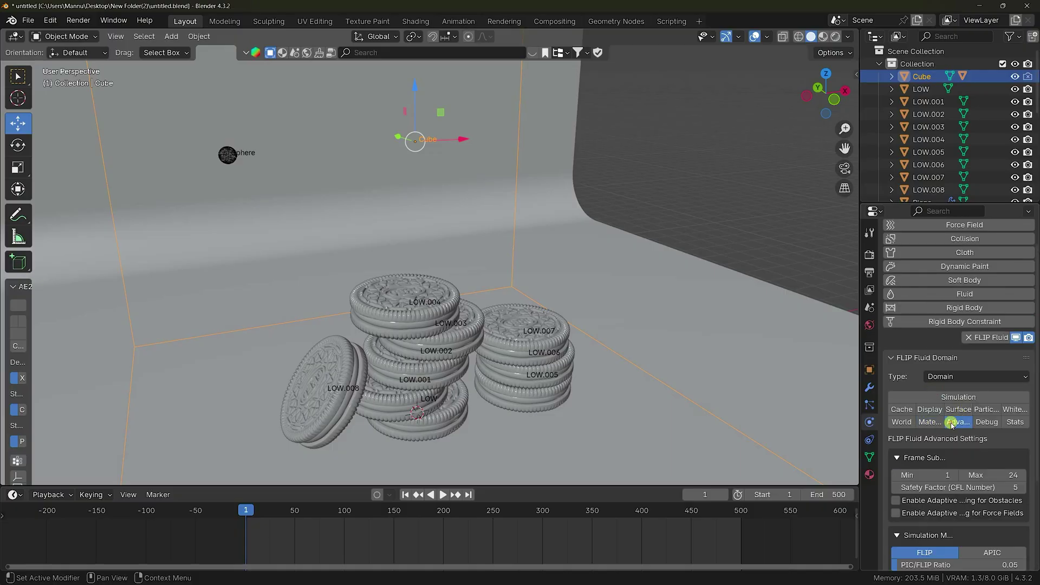
{"action": "left_click", "coordinate": [982, 475]}
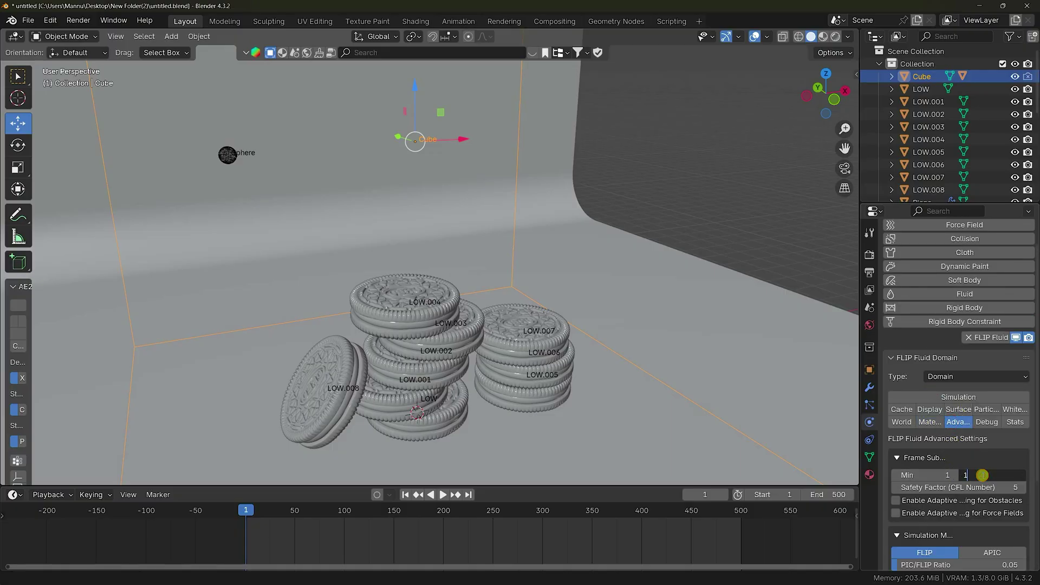
{"action": "type", "text": "18"}
{"action": "key", "text": "Return"}
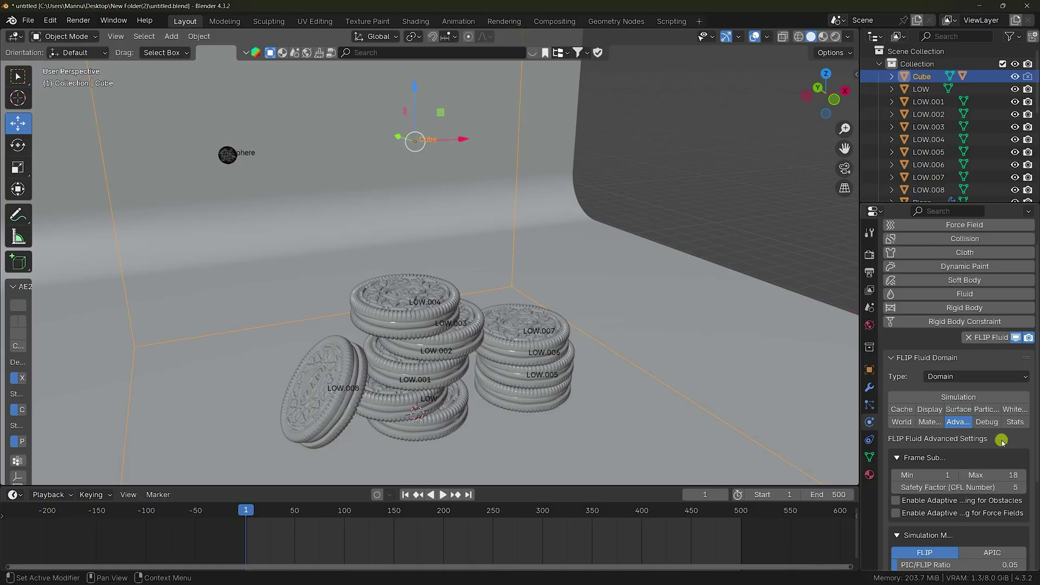
{"action": "scroll", "coordinate": [975, 455], "scroll_direction": "down", "scroll_amount": 5}
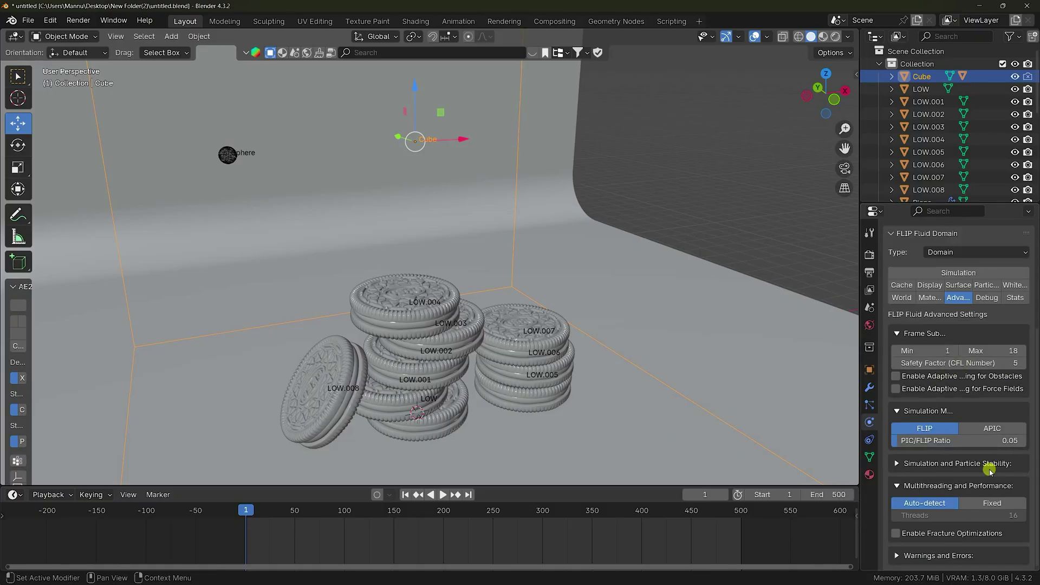
{"action": "left_click", "coordinate": [993, 429]}
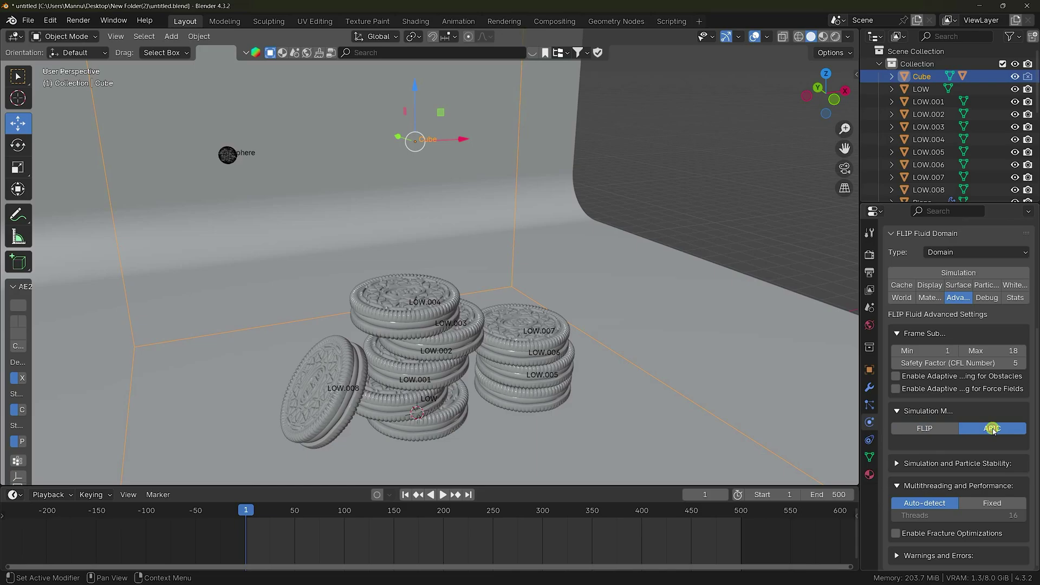
{"action": "scroll", "coordinate": [997, 442], "scroll_direction": "up", "scroll_amount": 6}
{"action": "left_click", "coordinate": [958, 425]}
{"action": "scroll", "coordinate": [983, 493], "scroll_direction": "down", "scroll_amount": 4}
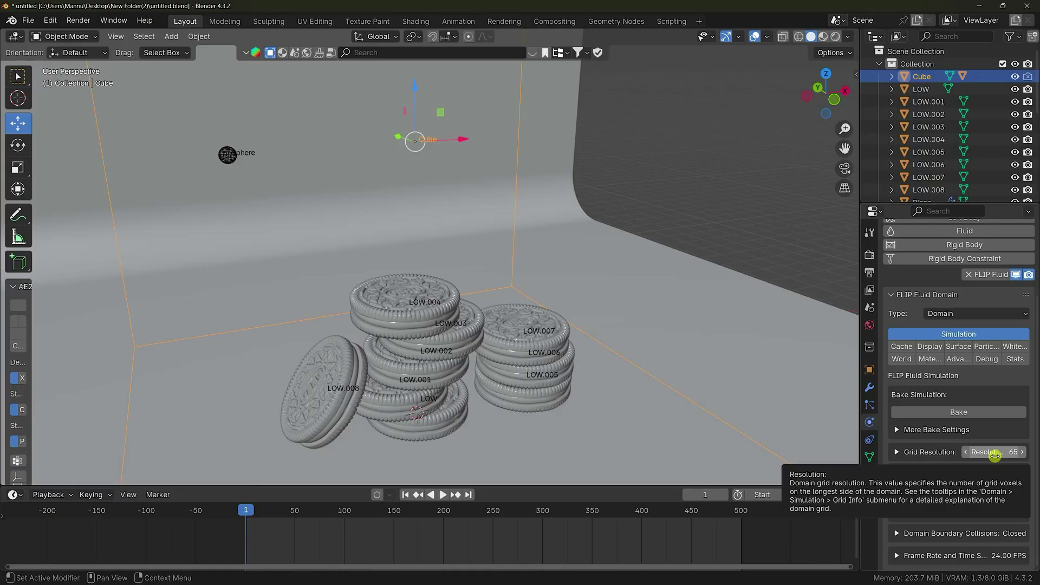
Step: Set the domain's grid resolution to 256 and show the Output properties
{"action": "left_click", "coordinate": [987, 451]}
{"action": "key", "text": "Return"}
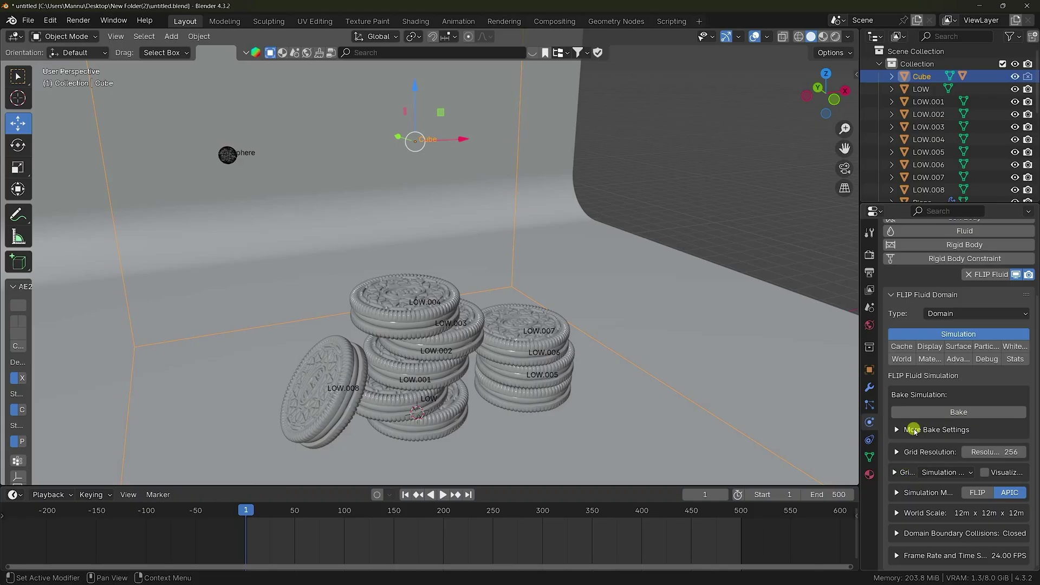
{"action": "left_click", "coordinate": [869, 273]}
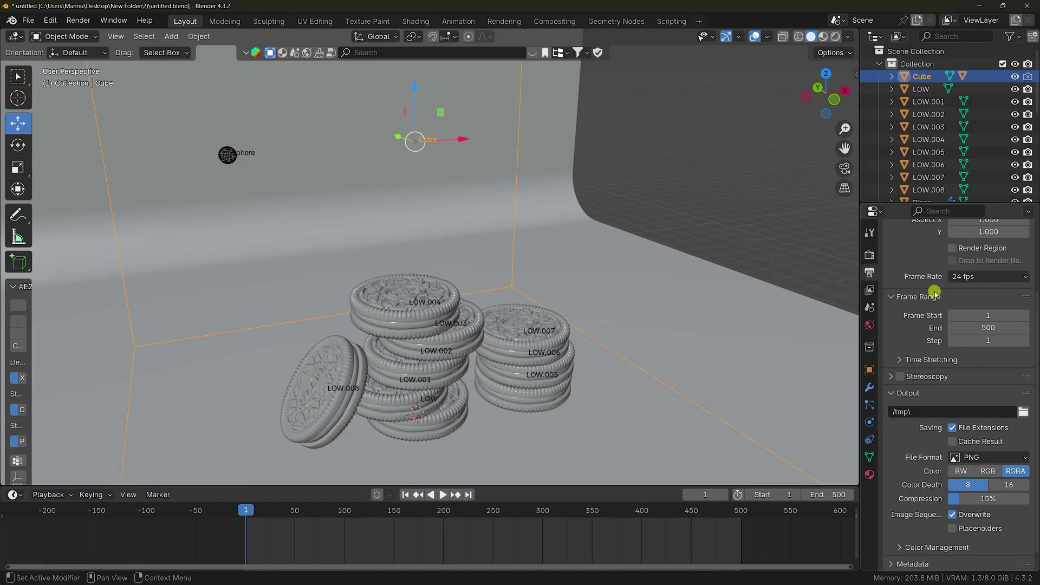
Step: Set the frame rate to 30 fps and start baking the FLIP Fluid domain
{"action": "left_click", "coordinate": [954, 278]}
{"action": "left_click", "coordinate": [972, 341]}
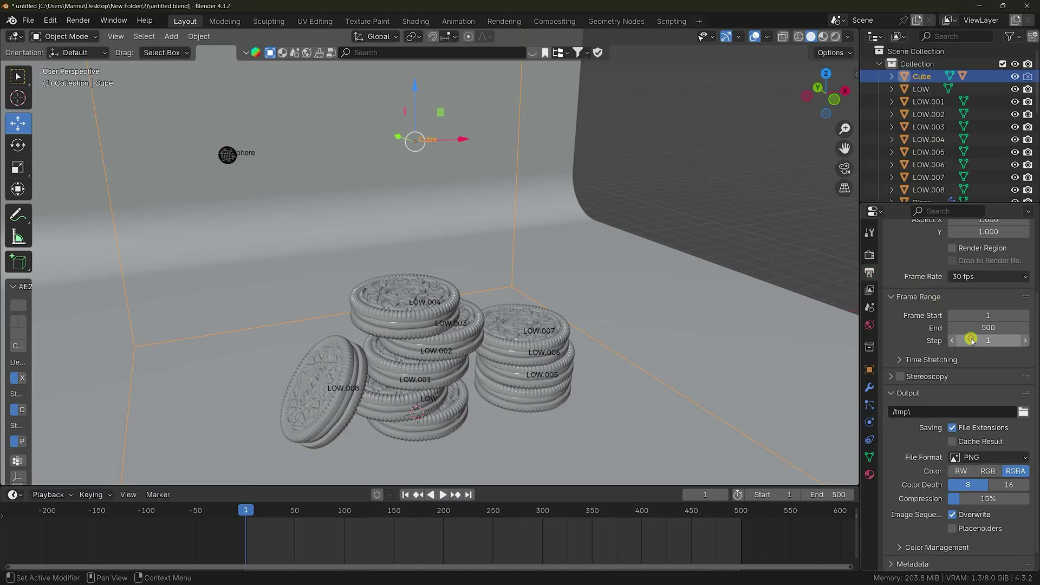
{"action": "scroll", "coordinate": [743, 236], "scroll_direction": "down", "scroll_amount": 3}
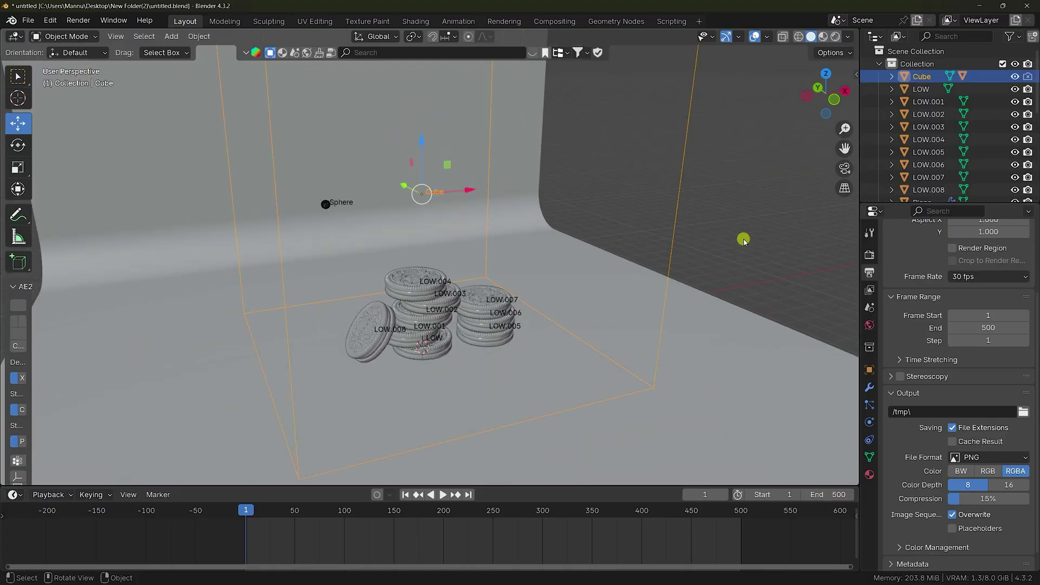
{"action": "left_click", "coordinate": [871, 422]}
{"action": "left_click", "coordinate": [973, 413]}
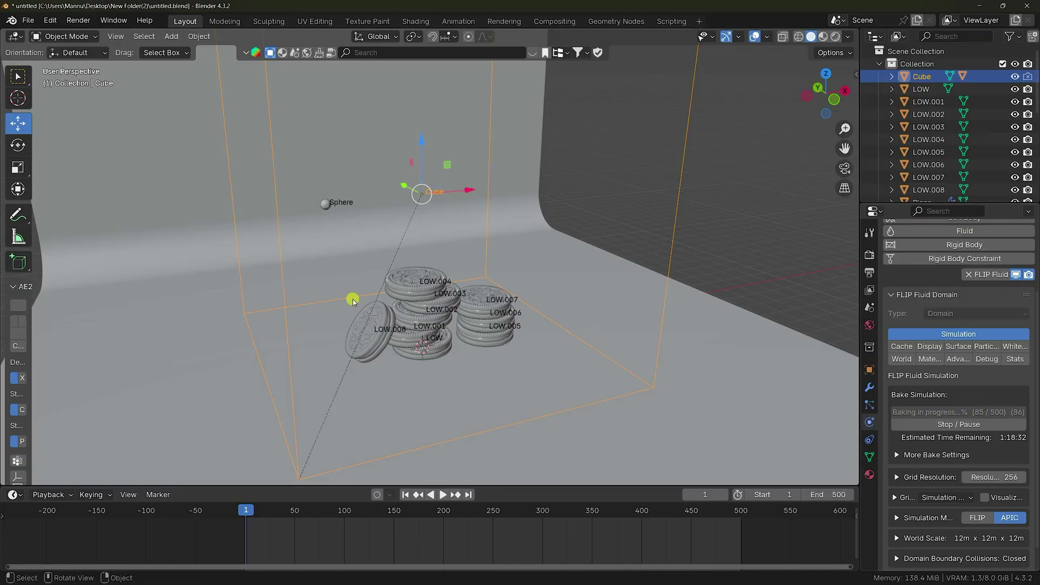
Step: Play the baked milk stream, pause at frame 77, and show the domain's Modifier properties
{"action": "scroll", "coordinate": [353, 301], "scroll_direction": "up", "scroll_amount": 5}
{"action": "scroll", "coordinate": [383, 312], "scroll_direction": "up", "scroll_amount": 3}
{"action": "middle_click_drag", "start_coordinate": [428, 281], "coordinate": [448, 291]}
{"action": "scroll", "coordinate": [444, 293], "scroll_direction": "up", "scroll_amount": 4}
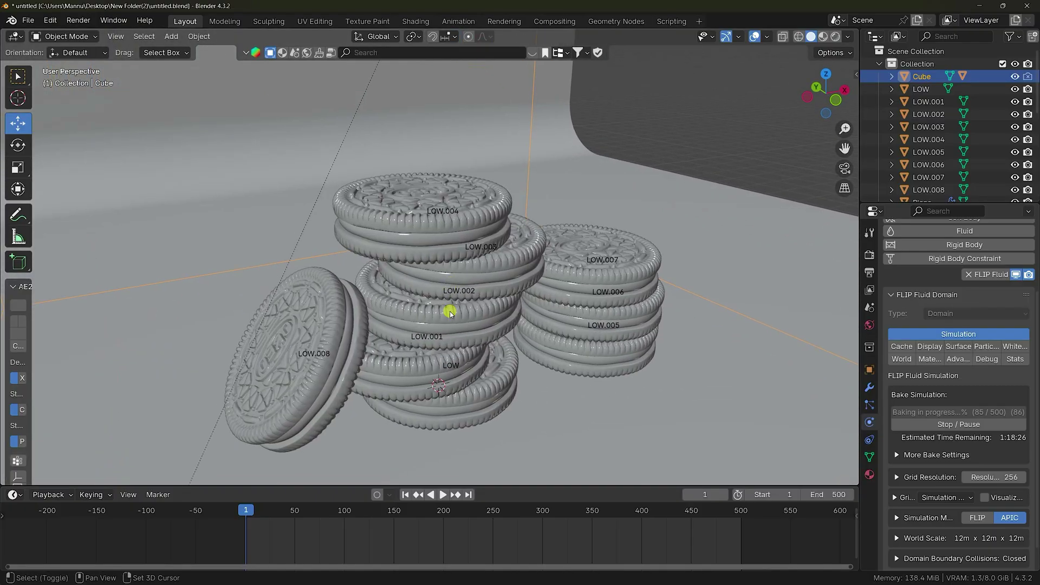
{"action": "left_click", "coordinate": [441, 494]}
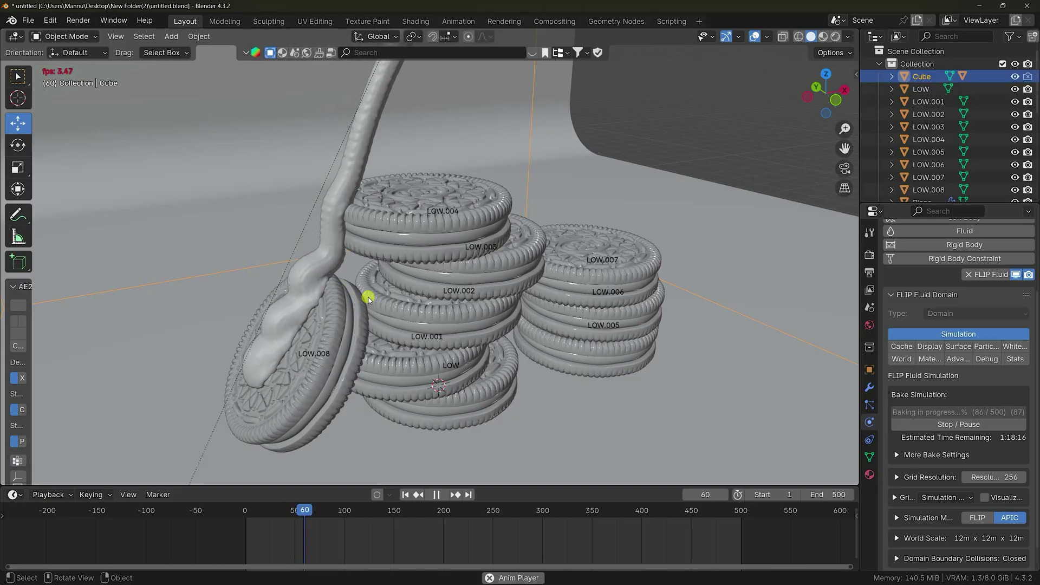
{"action": "scroll", "coordinate": [371, 295], "scroll_direction": "down", "scroll_amount": 3}
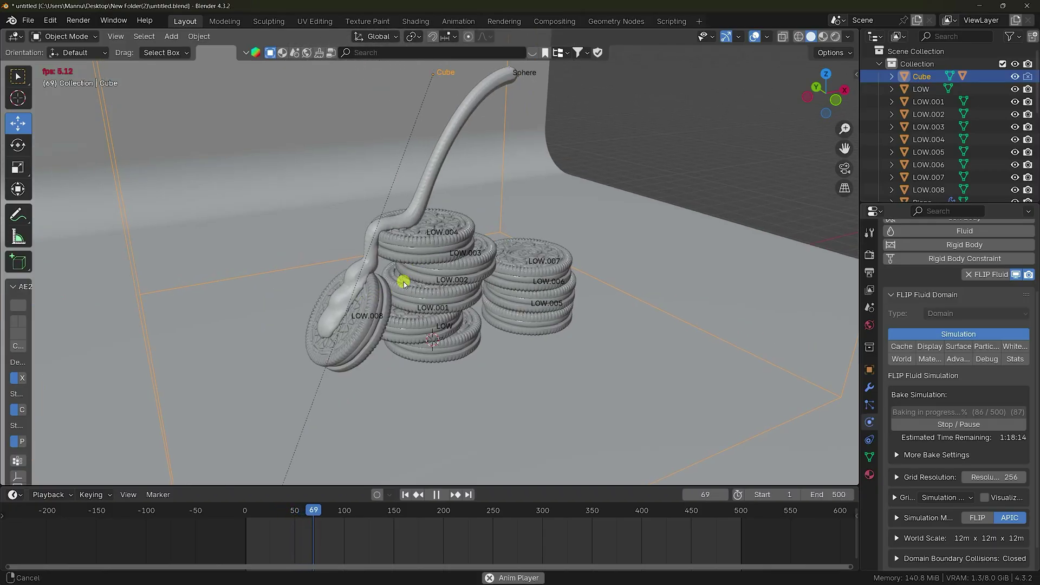
{"action": "middle_click_drag", "start_coordinate": [403, 282], "coordinate": [402, 283]}
{"action": "left_click", "coordinate": [438, 495]}
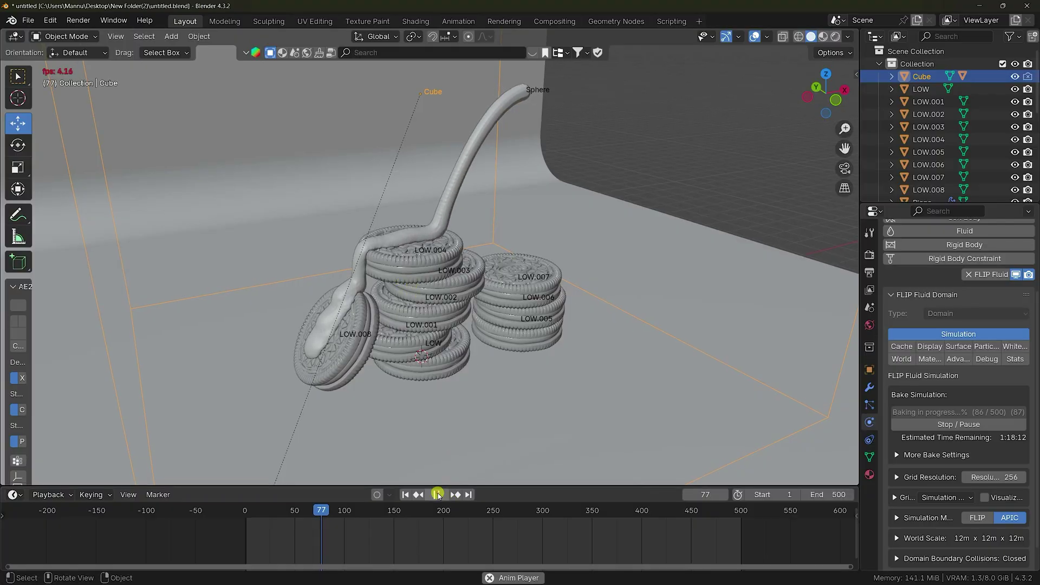
{"action": "scroll", "coordinate": [414, 234], "scroll_direction": "up", "scroll_amount": 3}
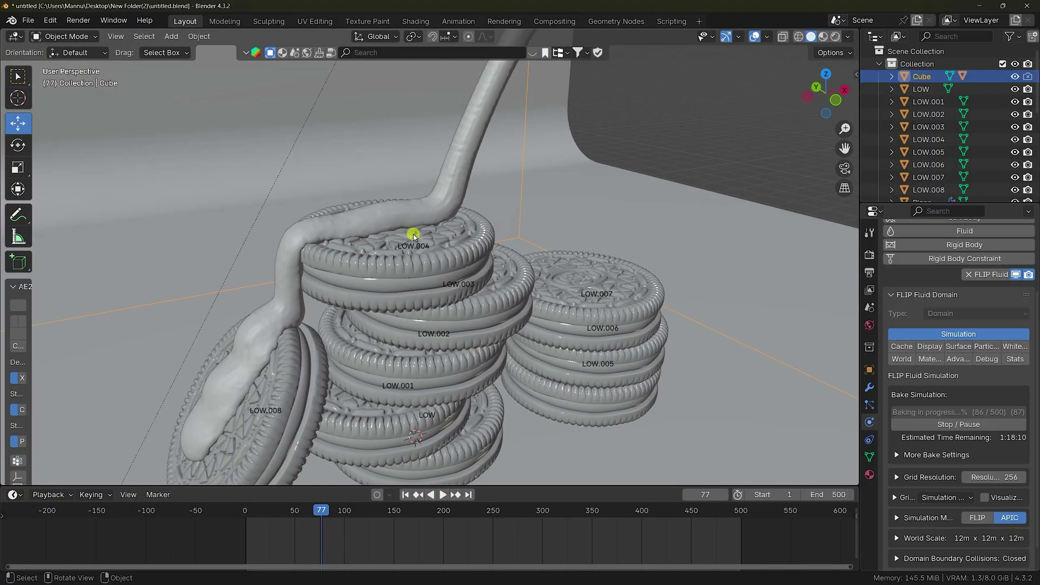
{"action": "left_click", "coordinate": [869, 387]}
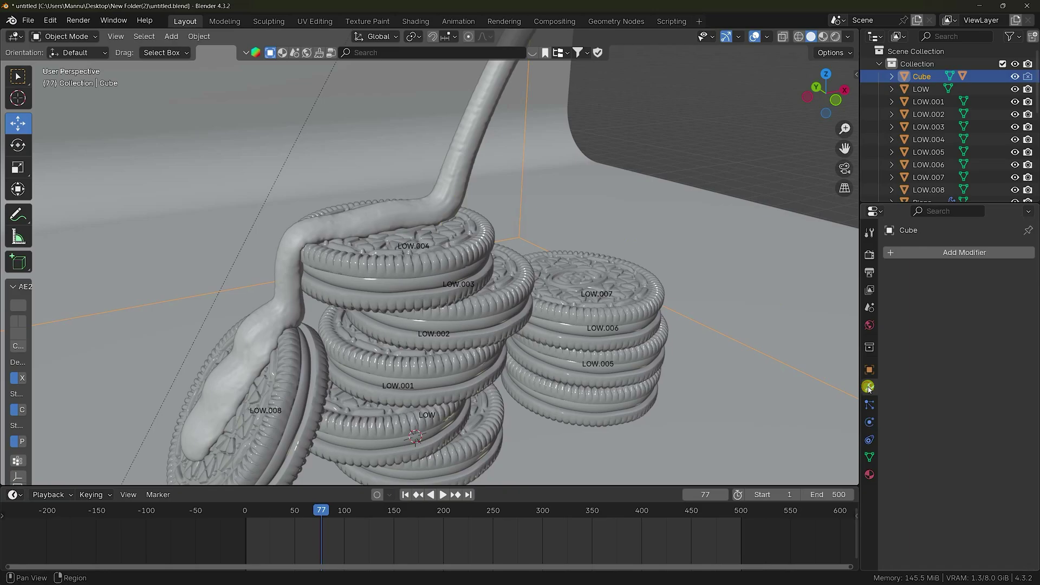
Step: Set the fluid_surface Smooth modifier to Factor 1.000 with Repeat 10
{"action": "left_click", "coordinate": [448, 195]}
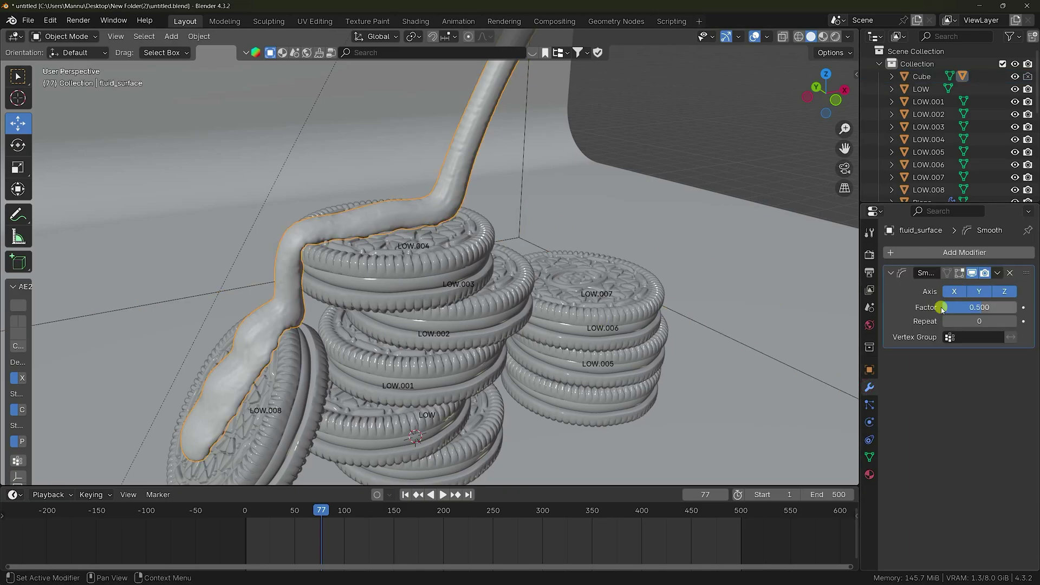
{"action": "left_click", "coordinate": [969, 310]}
{"action": "key", "text": "Return"}
{"action": "left_click", "coordinate": [969, 321]}
{"action": "type", "text": "10"}
{"action": "key", "text": "Return"}
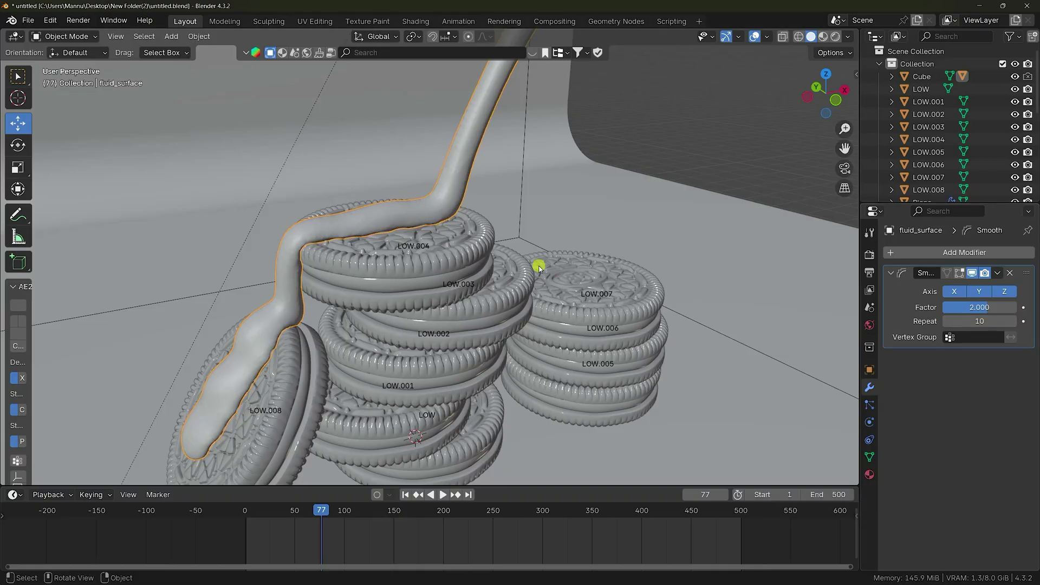
{"action": "left_click", "coordinate": [981, 309]}
{"action": "type", "text": "1"}
{"action": "key", "text": "Return"}
{"action": "middle_click_drag", "start_coordinate": [495, 197], "coordinate": [503, 243], "text": "shift"}
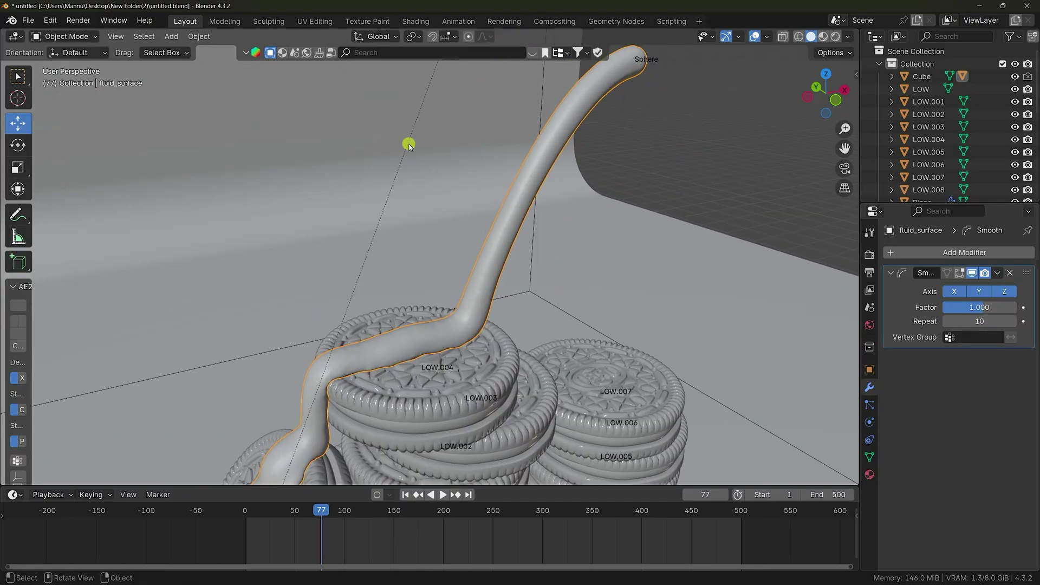
{"action": "left_click", "coordinate": [281, 56]}
Step: Search the asset library for 'milk' and apply the first Milk material to the stream
{"action": "left_click", "coordinate": [375, 53]}
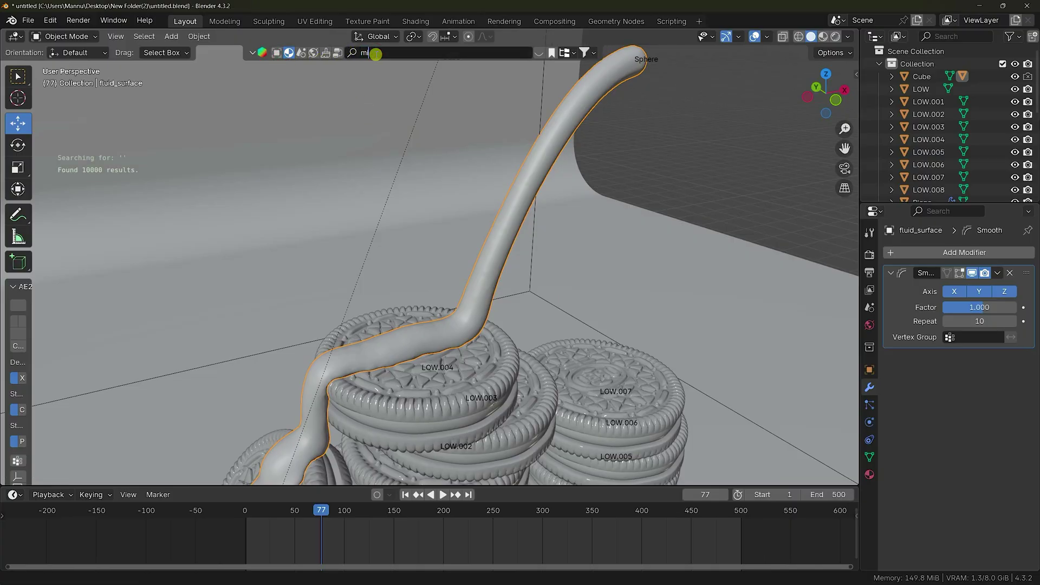
{"action": "type", "text": "milk"}
{"action": "key", "text": "Return"}
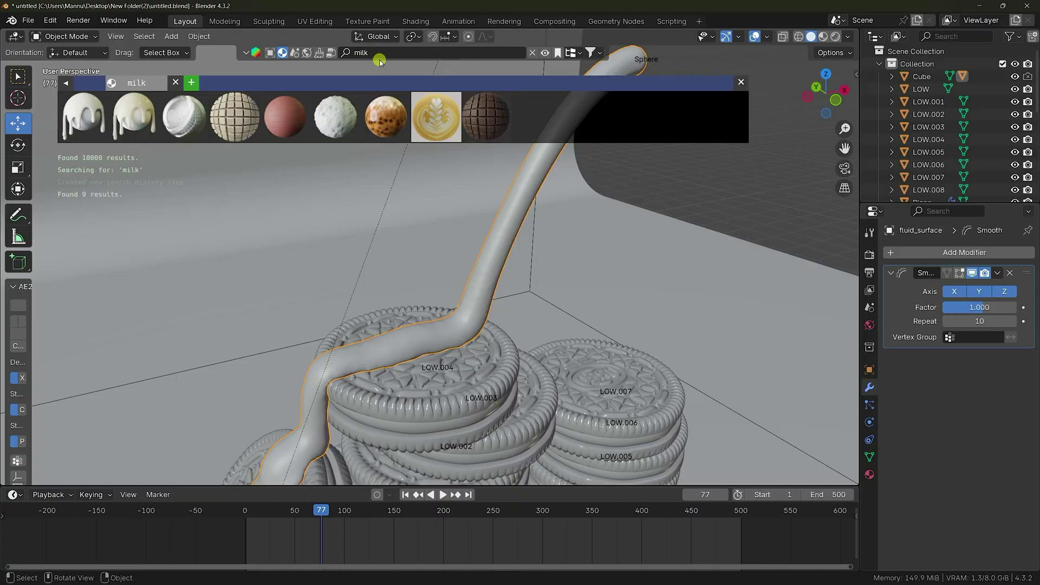
{"action": "left_click", "coordinate": [85, 115]}
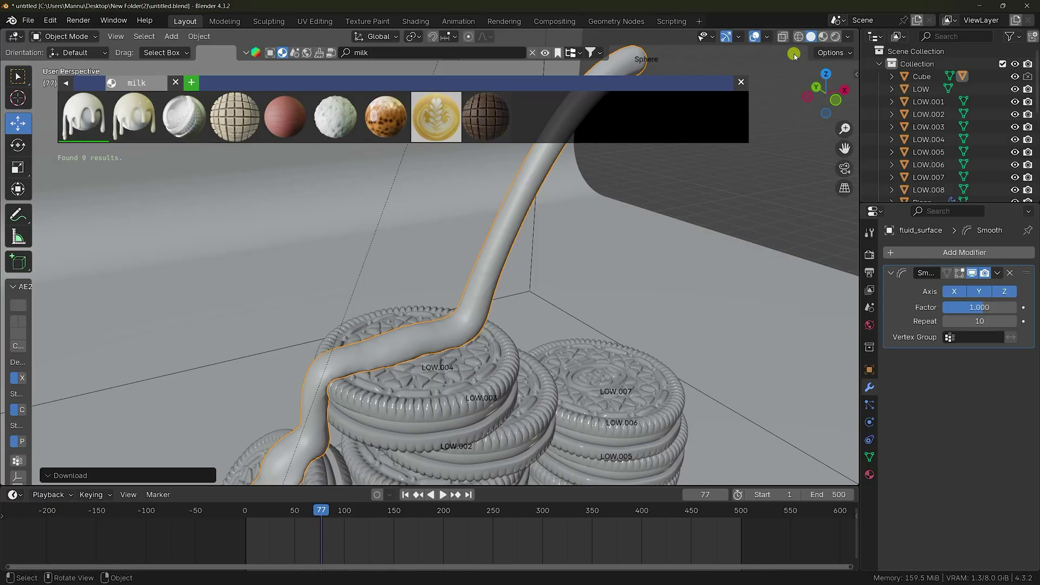
Step: Switch the viewport to Material Preview and close the milk search results
{"action": "left_click", "coordinate": [823, 37]}
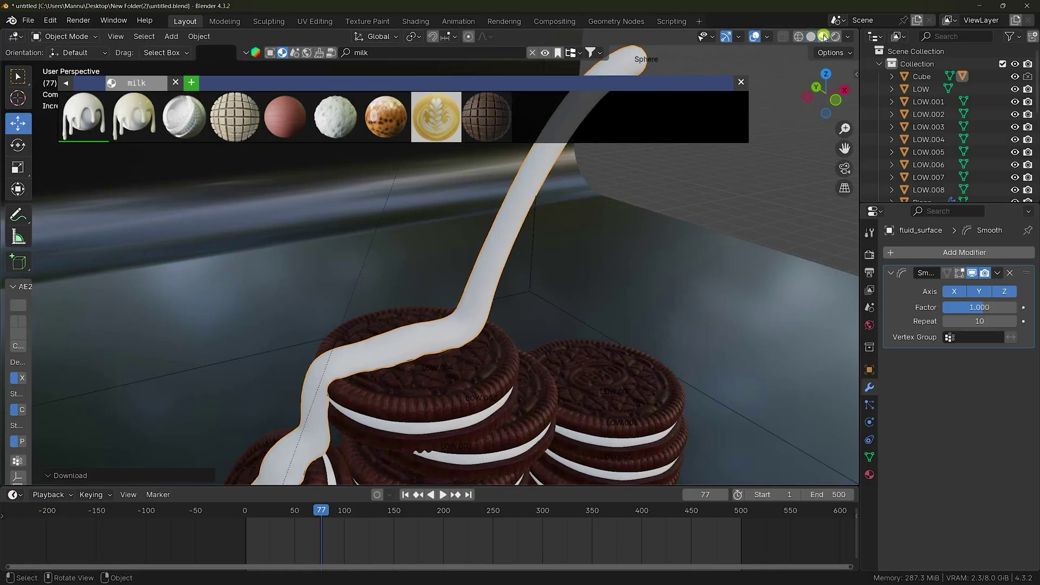
{"action": "scroll", "coordinate": [647, 333], "scroll_direction": "down", "scroll_amount": 5}
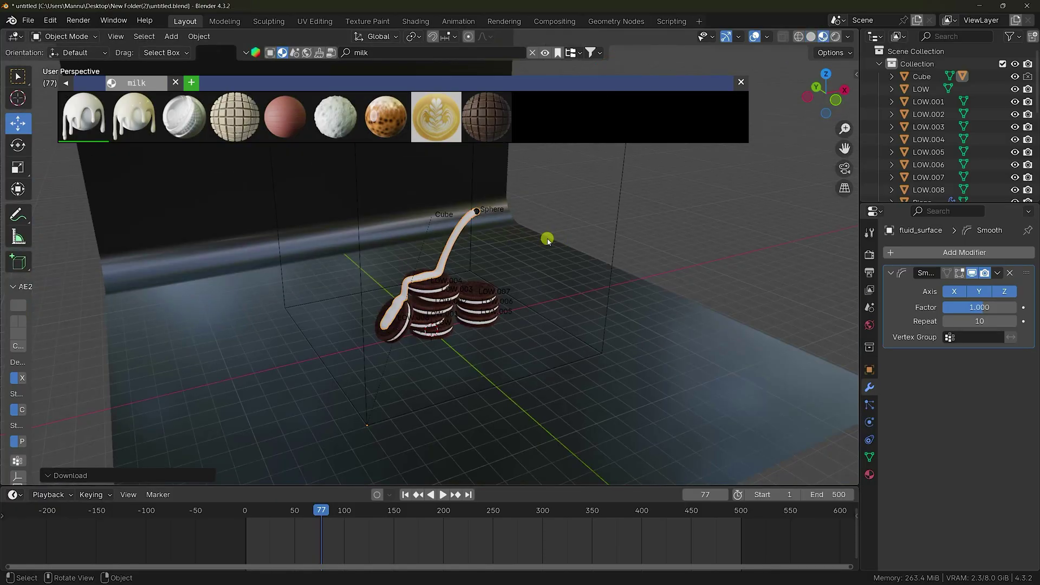
{"action": "scroll", "coordinate": [453, 325], "scroll_direction": "up", "scroll_amount": 3}
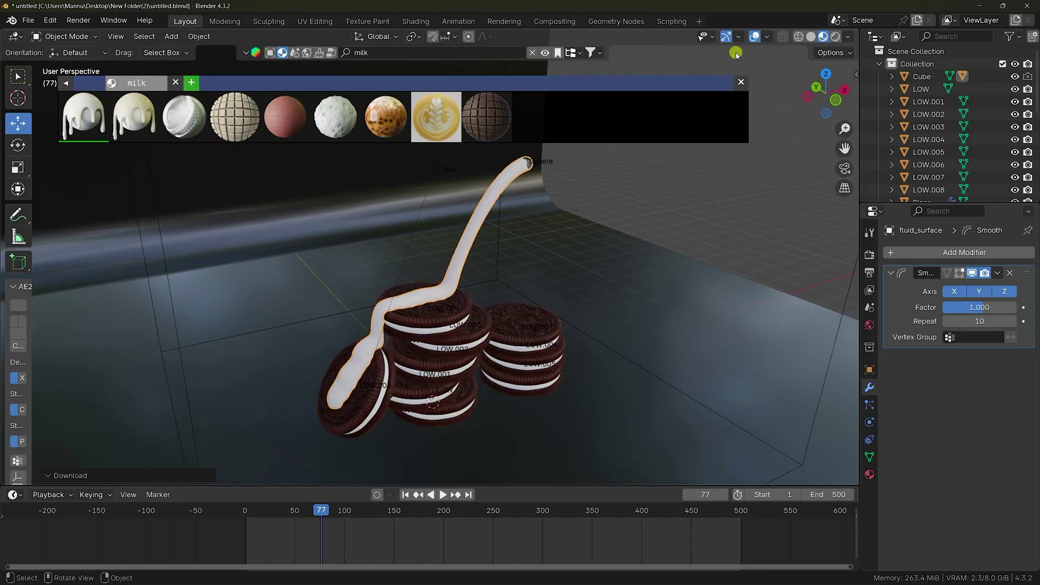
{"action": "left_click", "coordinate": [741, 82]}
{"action": "scroll", "coordinate": [504, 295], "scroll_direction": "up", "scroll_amount": 5}
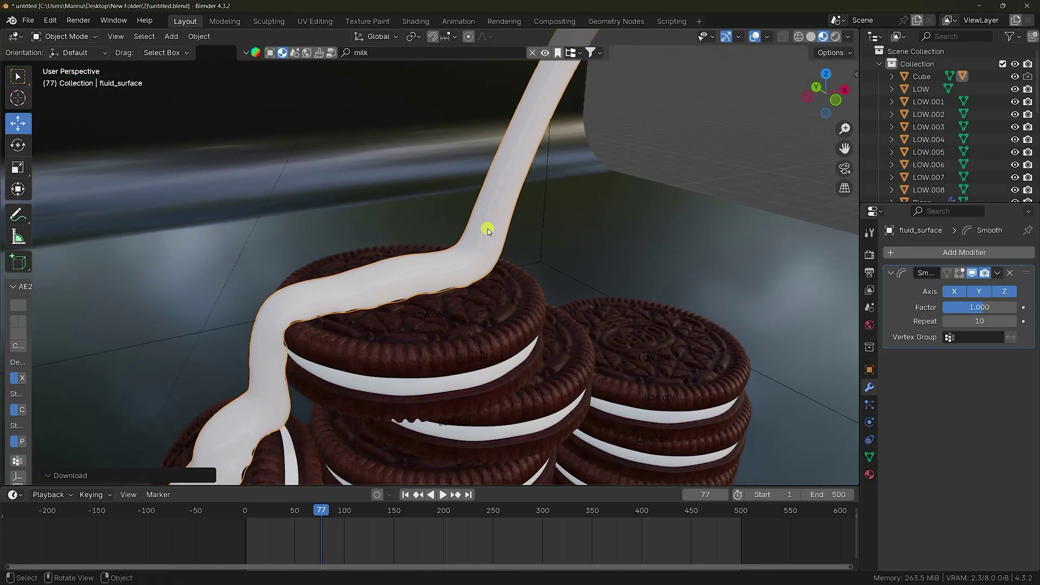
{"action": "scroll", "coordinate": [486, 295], "scroll_direction": "down", "scroll_amount": 5}
{"action": "scroll", "coordinate": [477, 299], "scroll_direction": "up", "scroll_amount": 2}
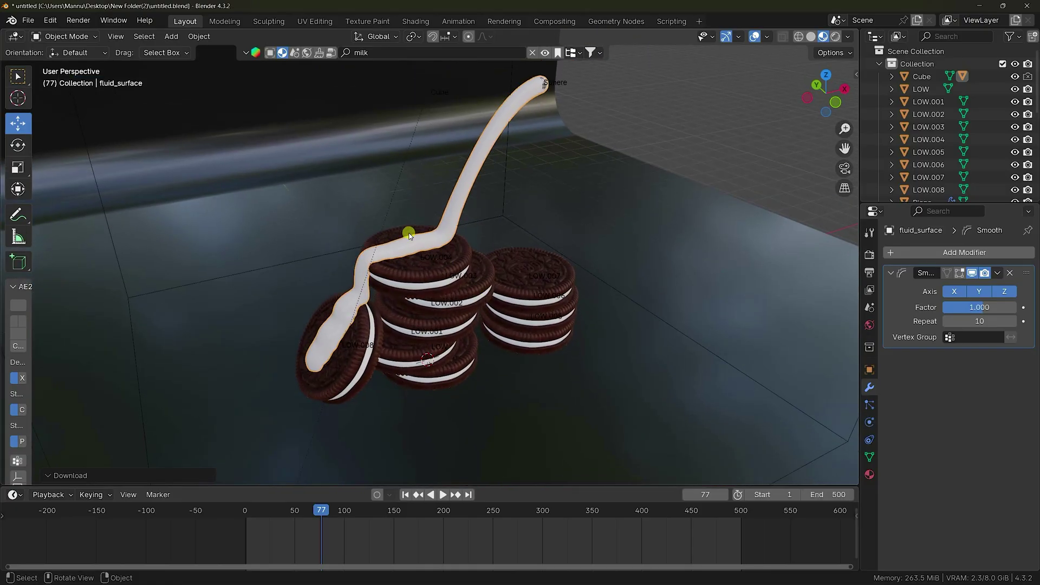
{"action": "left_click", "coordinate": [171, 36]}
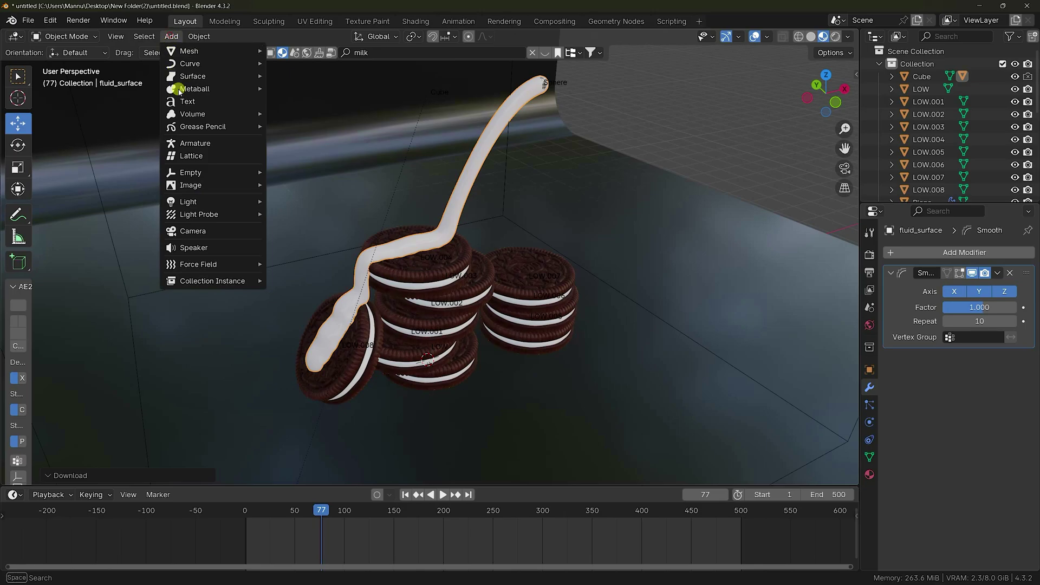
Step: Add a camera aligned to the current view, framing the cookie stacks
{"action": "left_click", "coordinate": [199, 232]}
{"action": "key", "text": "ctrl+alt+KP_0"}
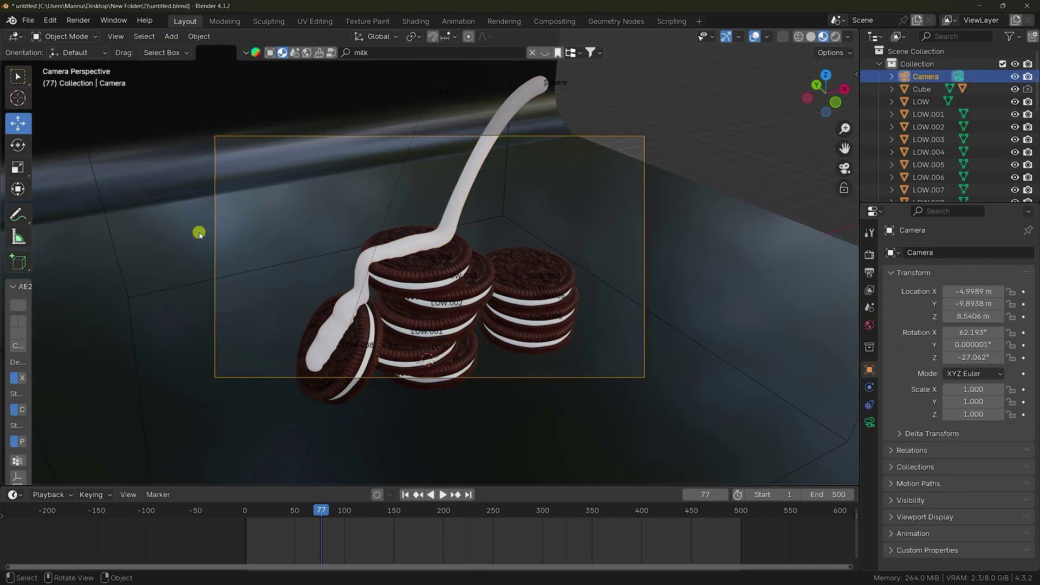
{"action": "left_click_drag", "start_coordinate": [974, 317], "coordinate": [925, 329]}
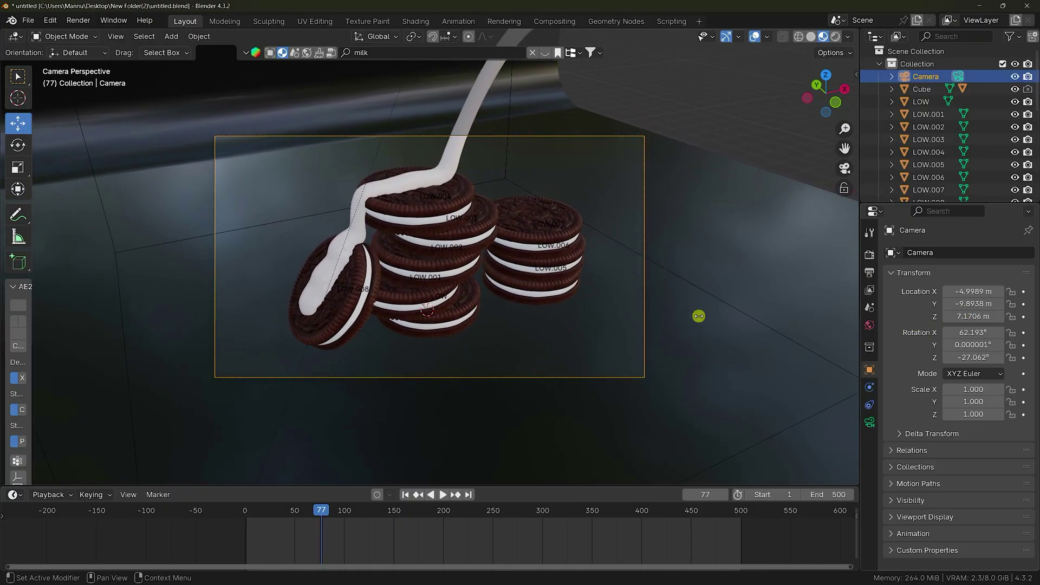
{"action": "scroll", "coordinate": [412, 250], "scroll_direction": "up", "scroll_amount": 5}
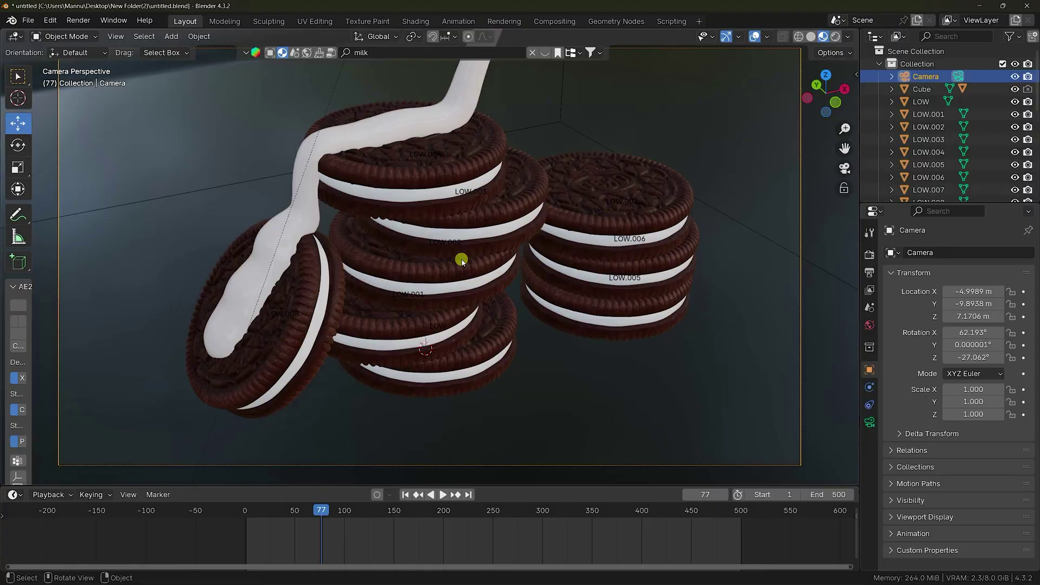
{"action": "scroll", "coordinate": [461, 262], "scroll_direction": "down", "scroll_amount": 4}
{"action": "middle_click_drag", "start_coordinate": [455, 251], "coordinate": [461, 271]}
{"action": "scroll", "coordinate": [460, 270], "scroll_direction": "down", "scroll_amount": 4}
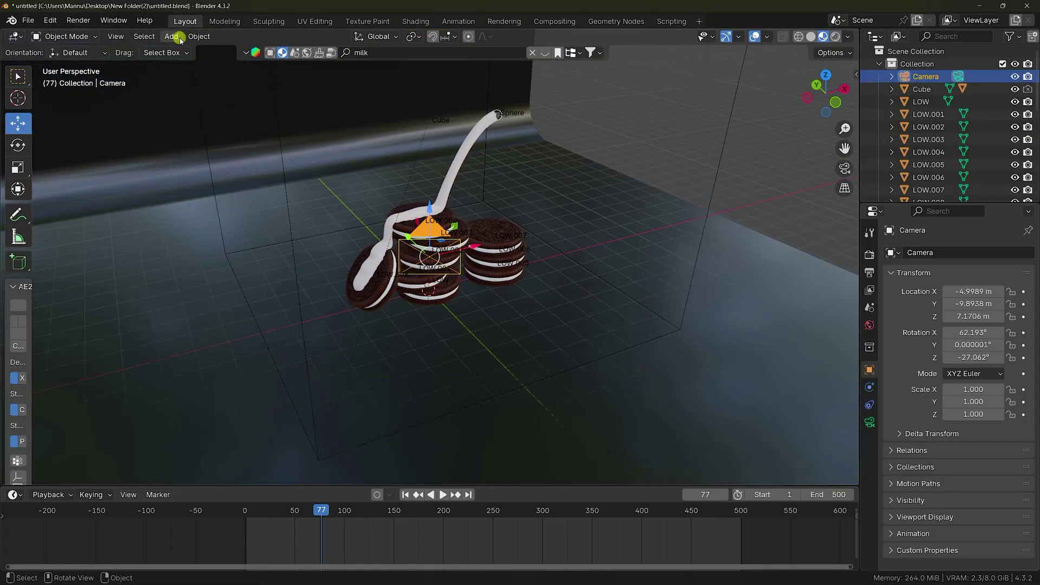
Step: Add an area light about 5.24 m above the cookies at 100 W and 5 m size
{"action": "left_click", "coordinate": [179, 38]}
{"action": "mouse_move", "coordinate": [193, 207]}
{"action": "left_click", "coordinate": [302, 243]}
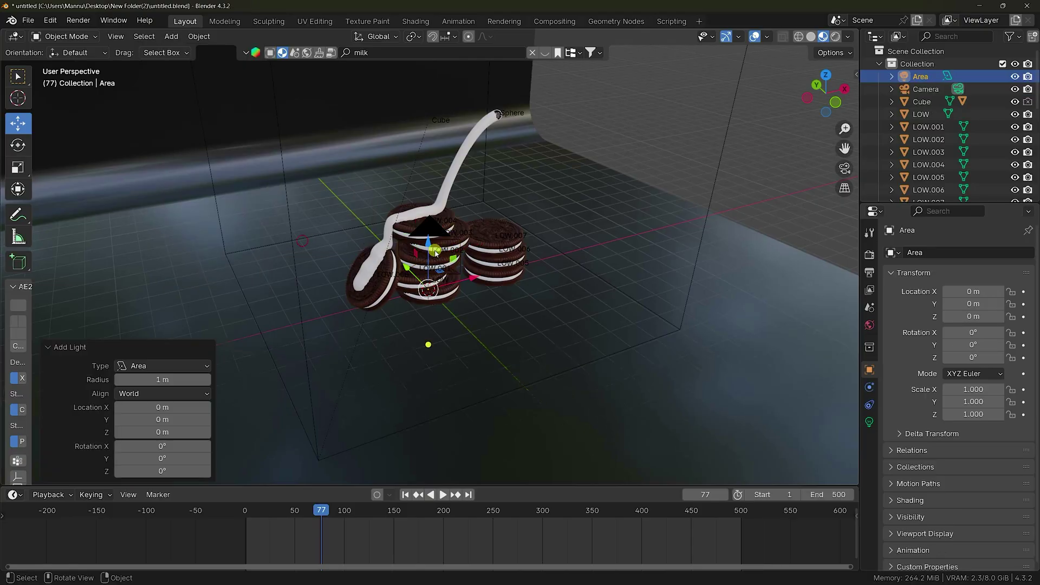
{"action": "left_click_drag", "start_coordinate": [431, 246], "coordinate": [431, 105]}
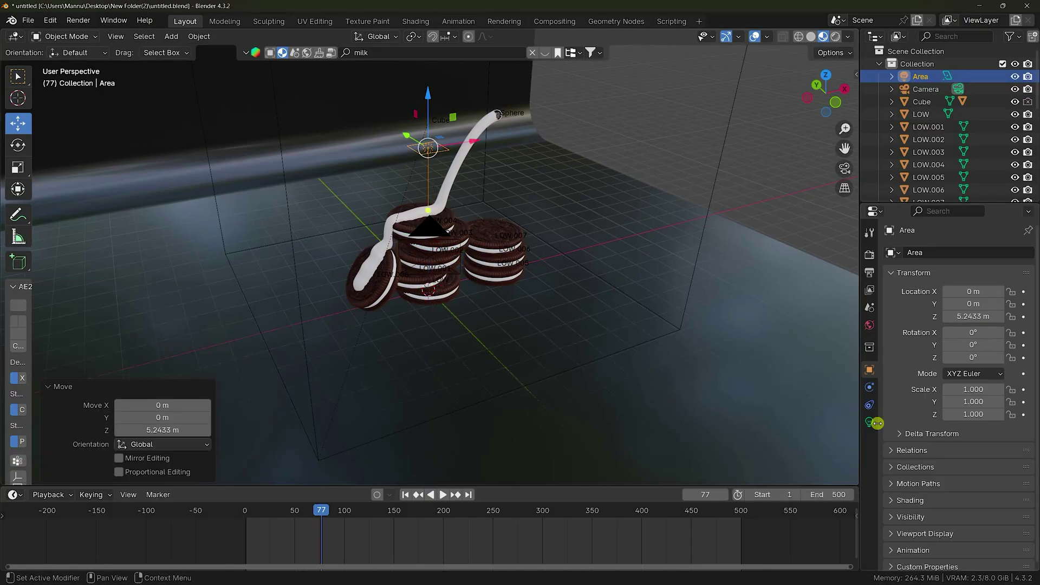
{"action": "left_click", "coordinate": [870, 421]}
{"action": "left_click", "coordinate": [982, 339]}
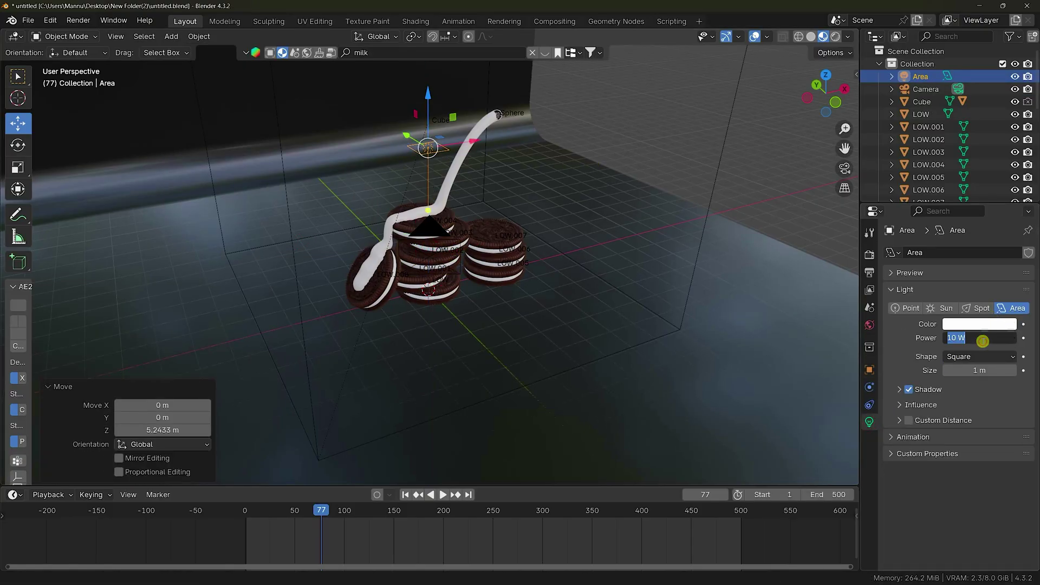
{"action": "type", "text": "100"}
{"action": "key", "text": "Return"}
{"action": "left_click", "coordinate": [982, 371]}
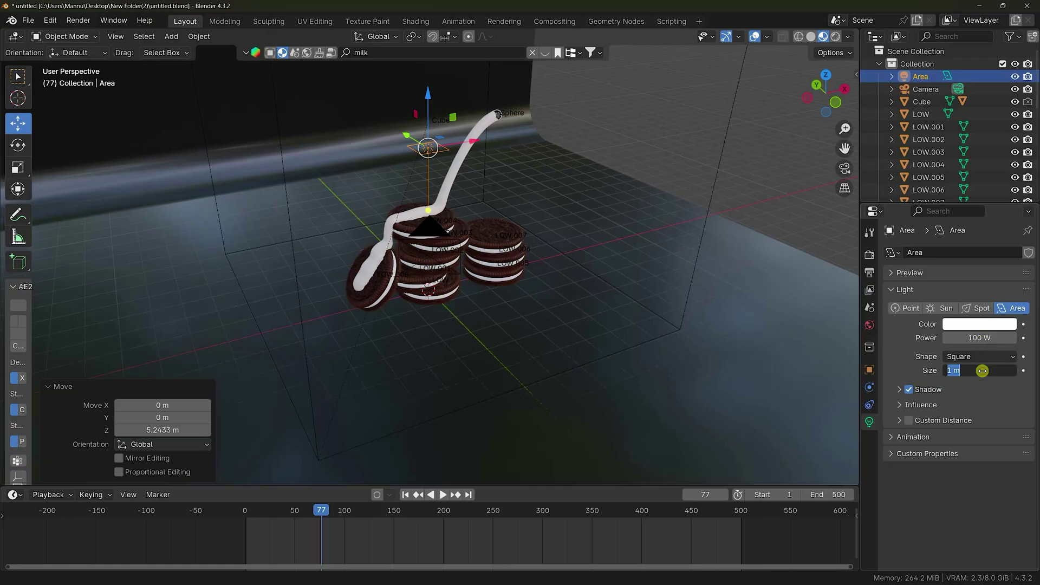
{"action": "key", "text": "Return"}
{"action": "middle_click_drag", "start_coordinate": [558, 230], "coordinate": [592, 232]}
{"action": "key", "text": "KP_0"}
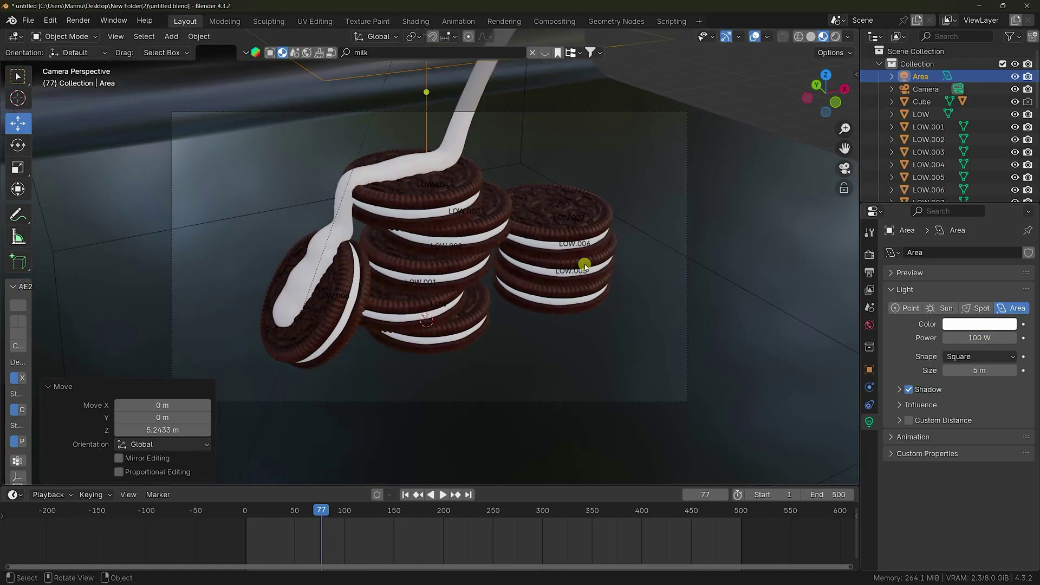
Step: Switch the render engine to Cycles with render max samples of 256
{"action": "left_click", "coordinate": [870, 255]}
{"action": "left_click", "coordinate": [983, 252]}
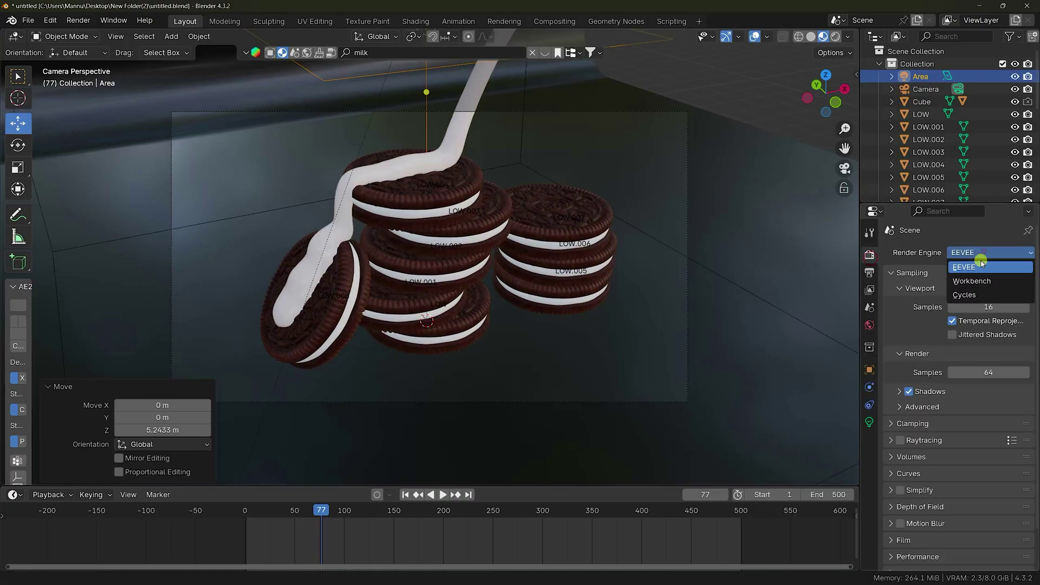
{"action": "left_click", "coordinate": [958, 296]}
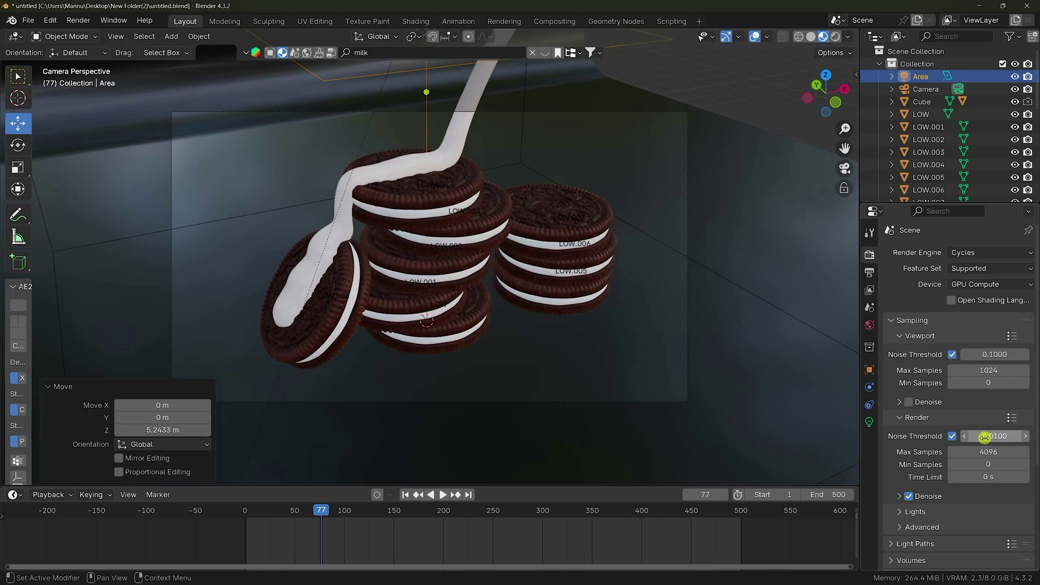
{"action": "key", "text": "Return"}
{"action": "left_click", "coordinate": [978, 452]}
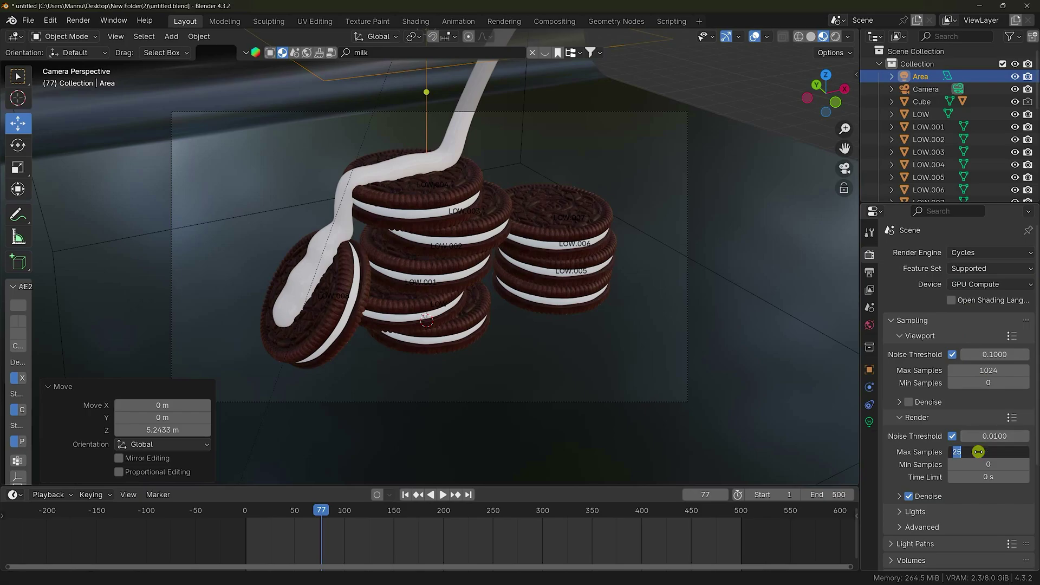
{"action": "key", "text": "Return"}
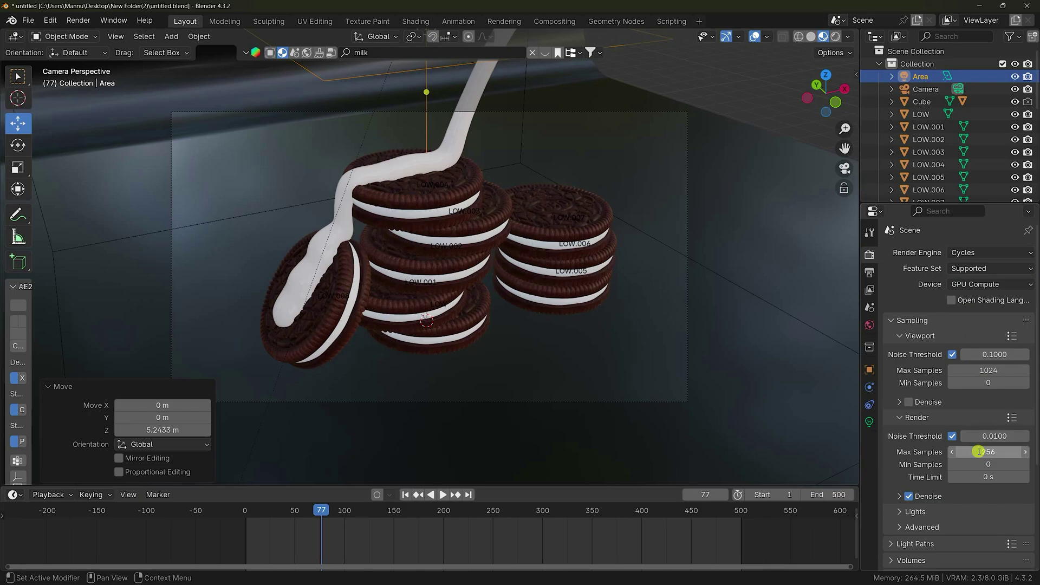
Step: Render frame 77 as a test image, then close the render window
{"action": "left_click", "coordinate": [75, 22]}
{"action": "left_click", "coordinate": [93, 35]}
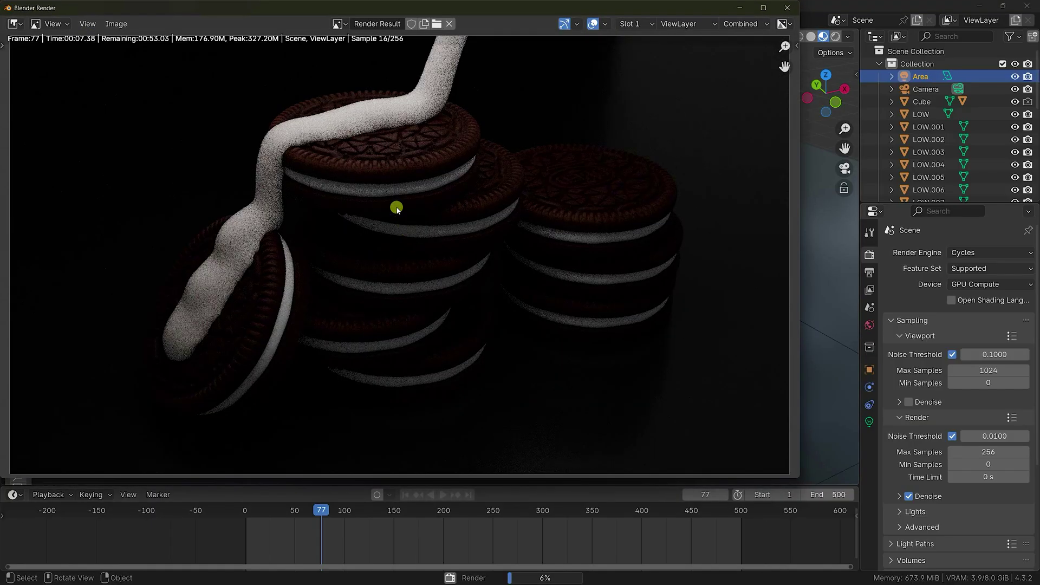
{"action": "scroll", "coordinate": [393, 203], "scroll_direction": "down", "scroll_amount": 2}
{"action": "scroll", "coordinate": [404, 220], "scroll_direction": "up", "scroll_amount": 2}
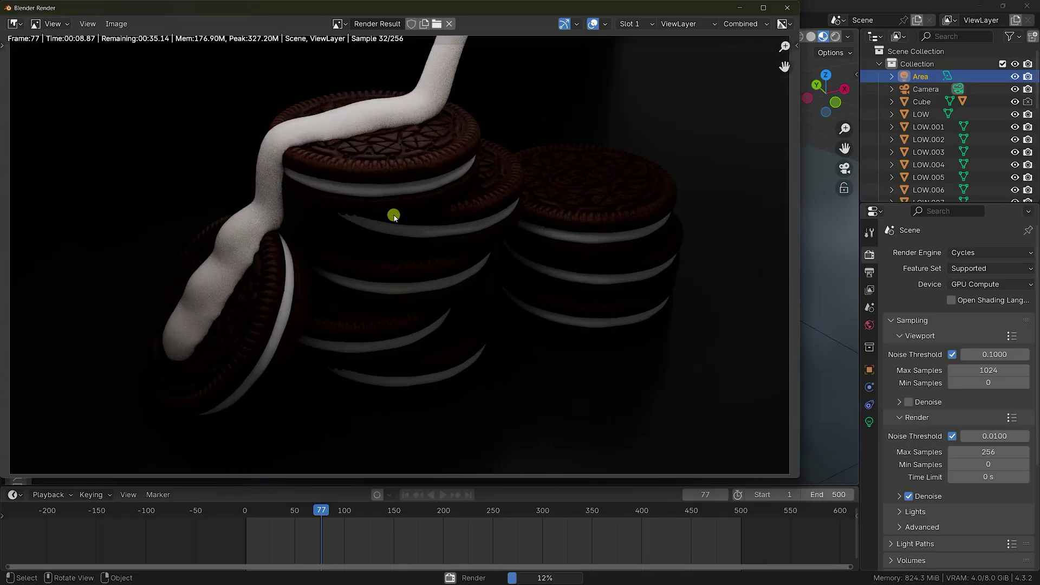
{"action": "left_click", "coordinate": [789, 9]}
{"action": "left_click", "coordinate": [872, 325]}
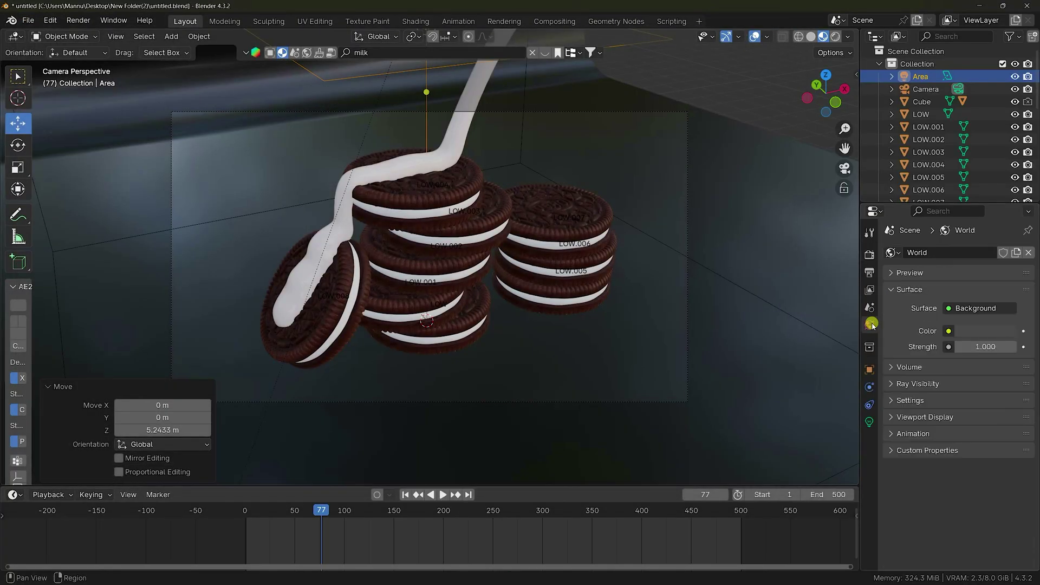
Step: Use artist_workshop_4k.exr from G:\Hdri as the world Environment Texture at strength 1.4
{"action": "left_click", "coordinate": [948, 331]}
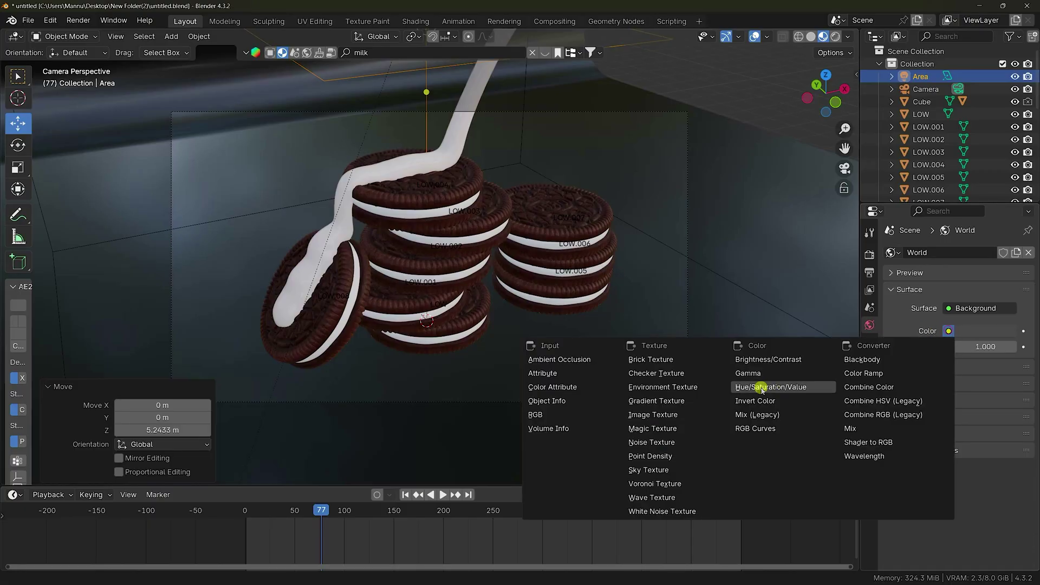
{"action": "left_click", "coordinate": [643, 387]}
{"action": "left_click", "coordinate": [1004, 348]}
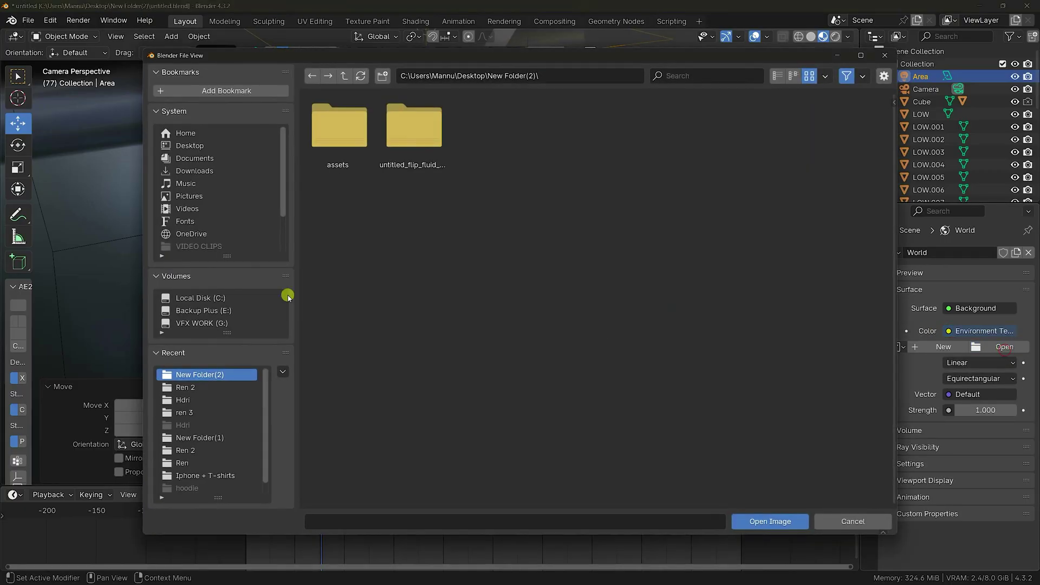
{"action": "left_click", "coordinate": [183, 400]}
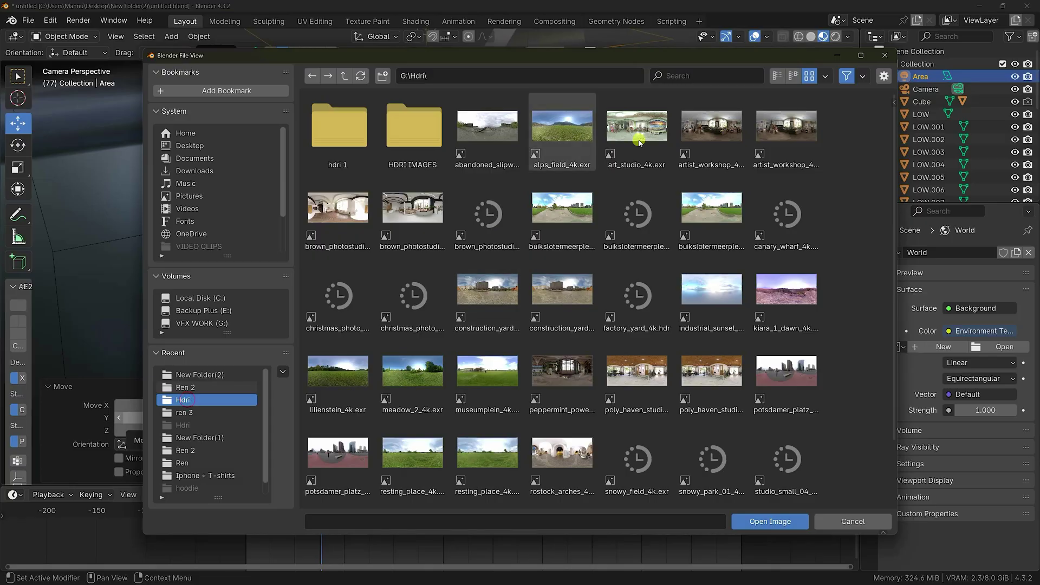
{"action": "left_click", "coordinate": [725, 127]}
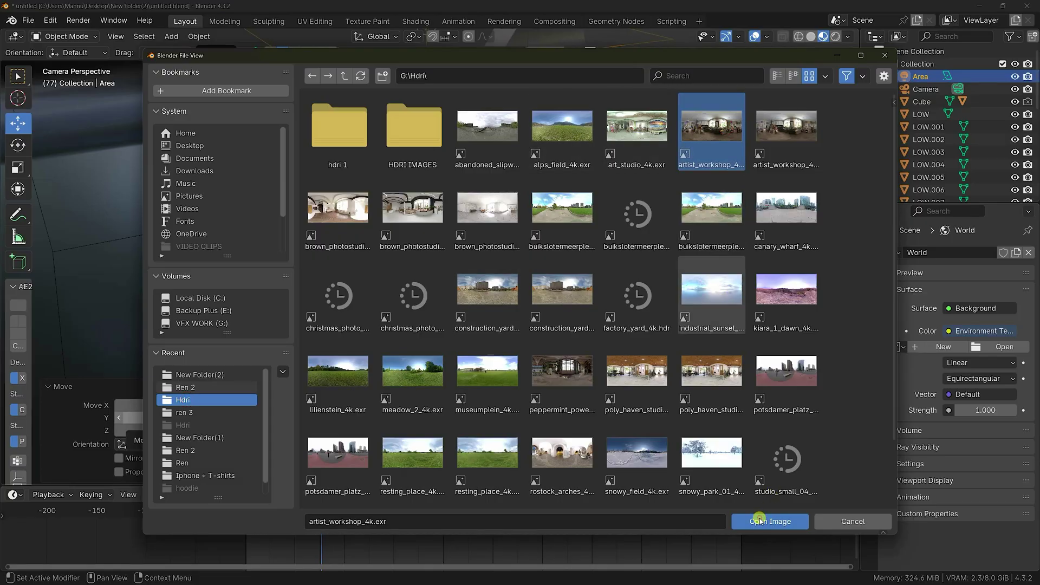
{"action": "left_click", "coordinate": [760, 519]}
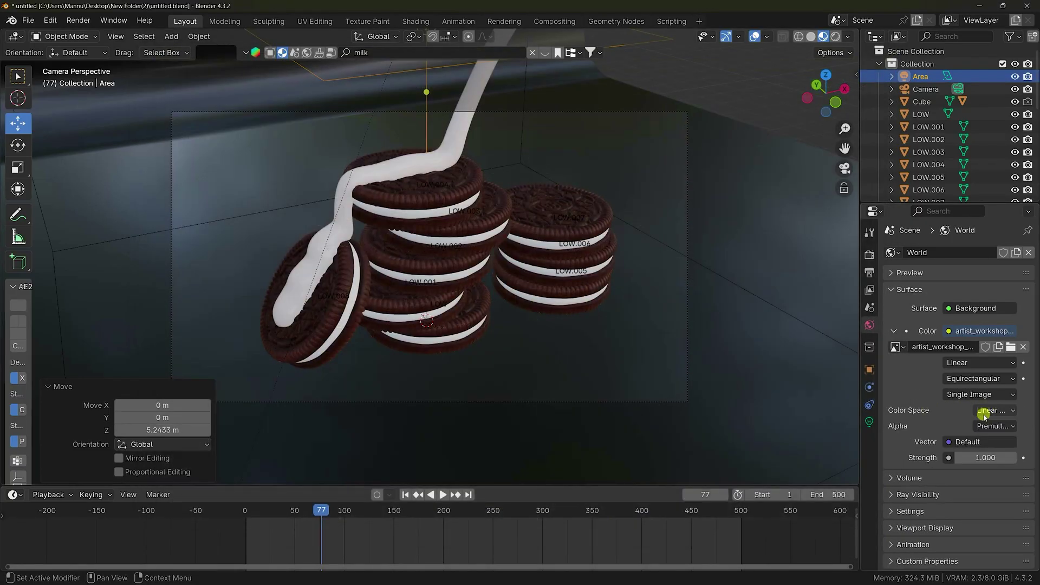
{"action": "left_click", "coordinate": [985, 459]}
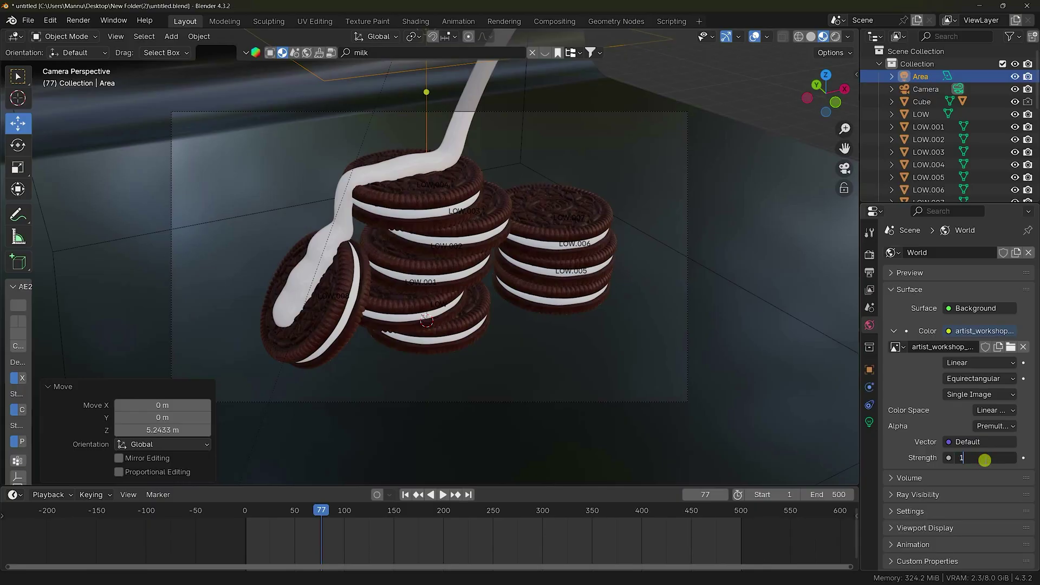
{"action": "type", "text": "1.4"}
{"action": "key", "text": "Return"}
{"action": "left_click", "coordinate": [79, 20]}
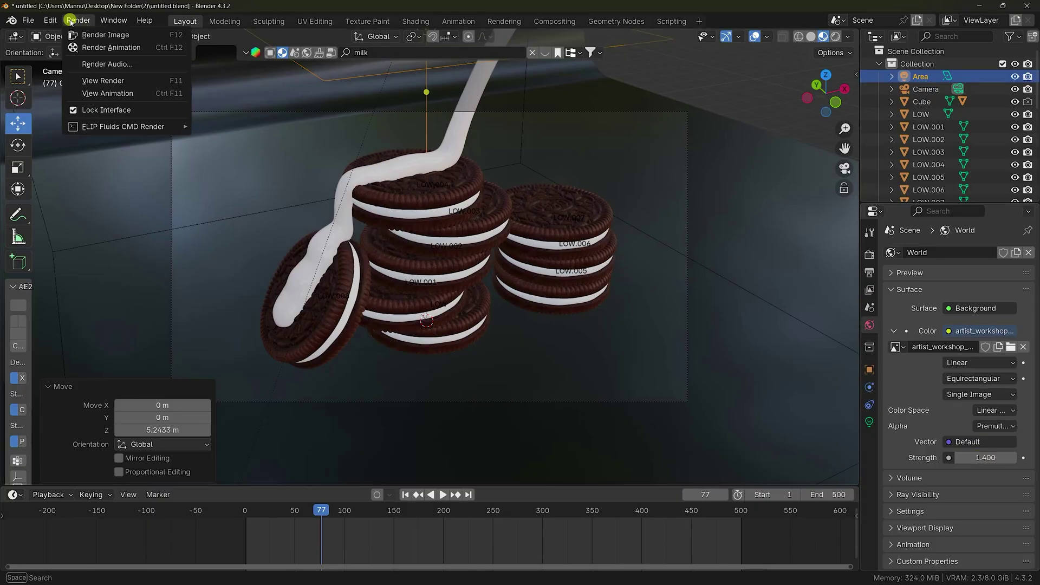
Step: Render frame 77 under the HDRI lighting, inspect the result, and close the render window
{"action": "left_click", "coordinate": [86, 35]}
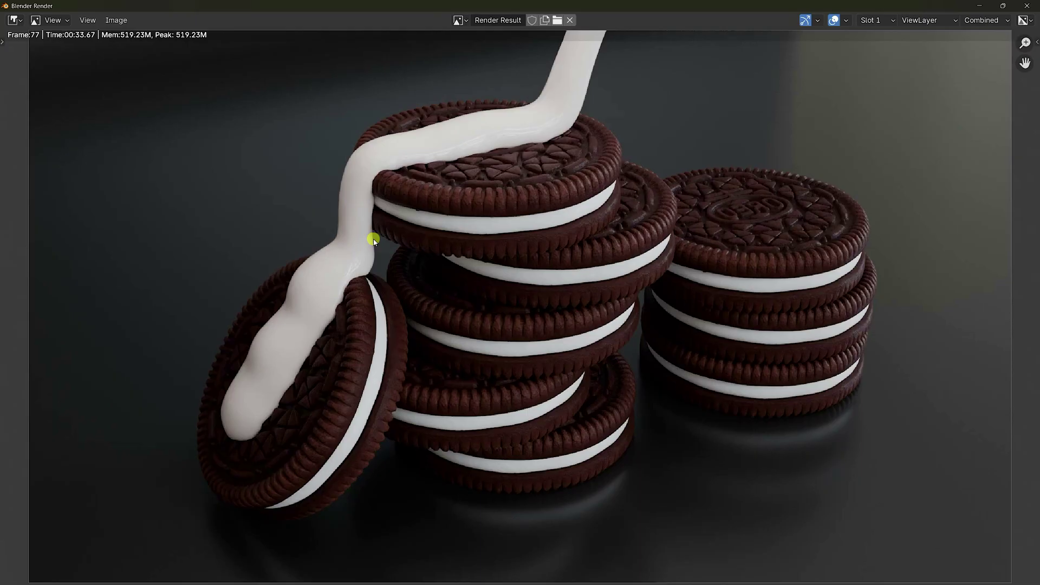
{"action": "scroll", "coordinate": [373, 239], "scroll_direction": "down", "scroll_amount": 2}
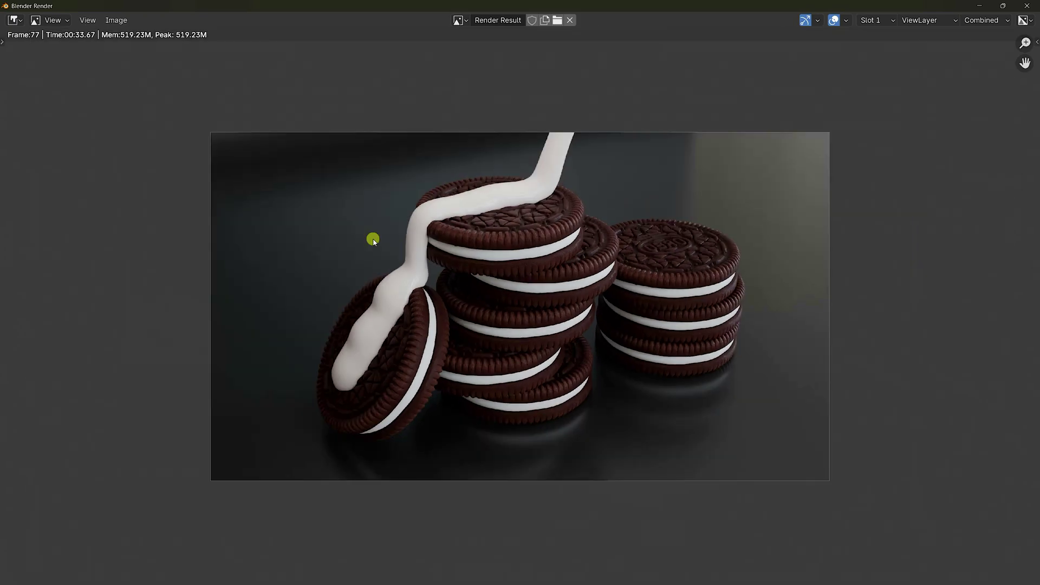
{"action": "scroll", "coordinate": [373, 239], "scroll_direction": "up", "scroll_amount": 2}
{"action": "scroll", "coordinate": [373, 239], "scroll_direction": "down", "scroll_amount": 1}
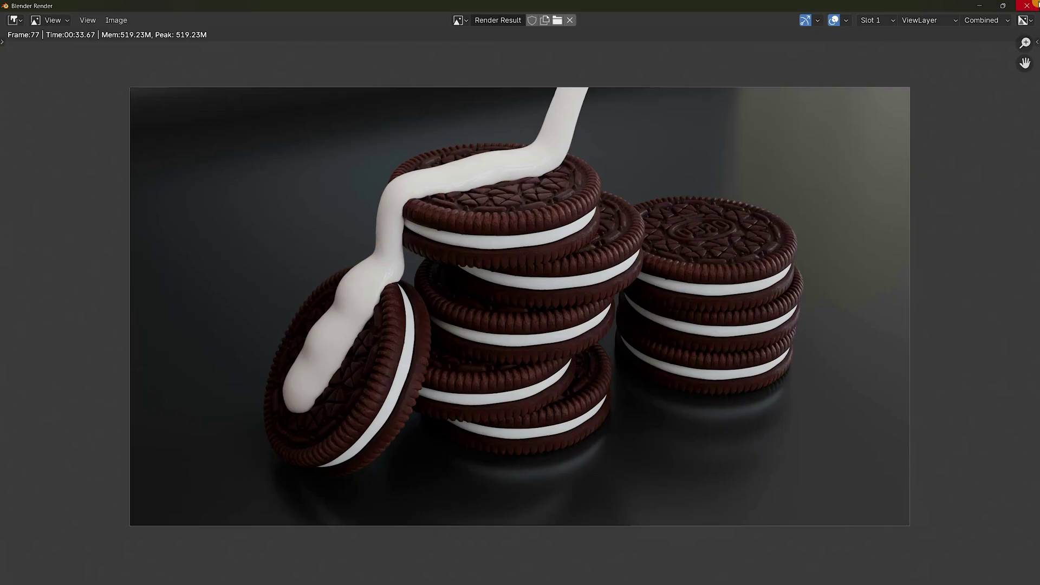
{"action": "left_click", "coordinate": [1028, 6]}
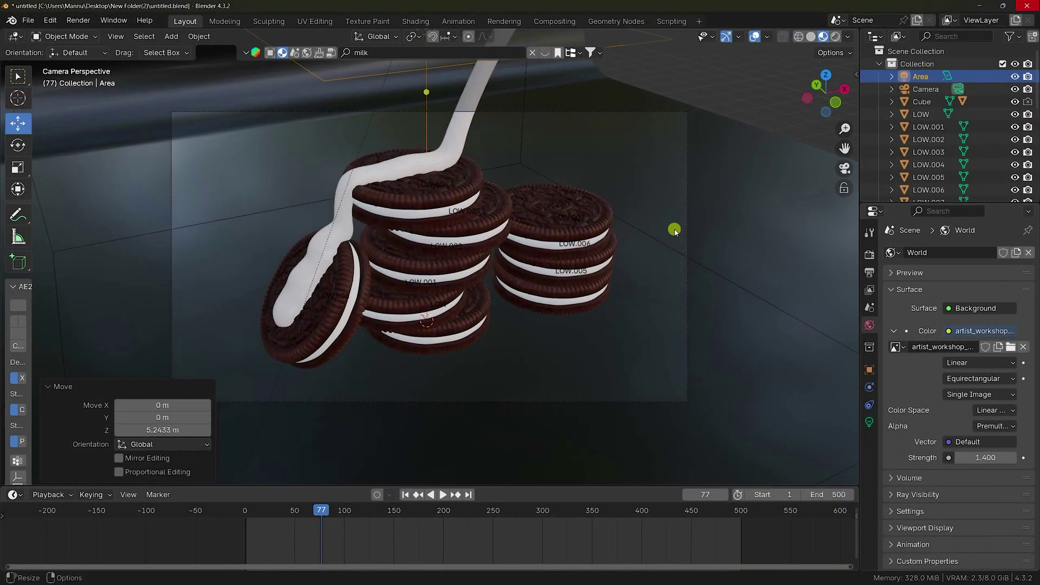
Step: In solid shading, select the Cube domain's fluid physics and preview playback, rewinding to frame 1
{"action": "left_click", "coordinate": [809, 37]}
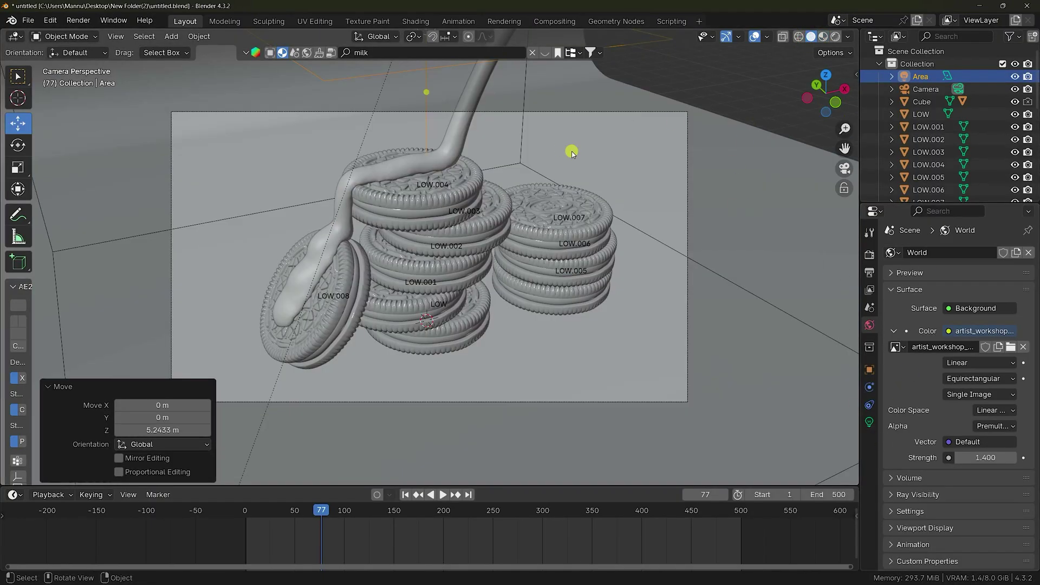
{"action": "scroll", "coordinate": [569, 151], "scroll_direction": "down", "scroll_amount": 3}
{"action": "left_click", "coordinate": [796, 213]}
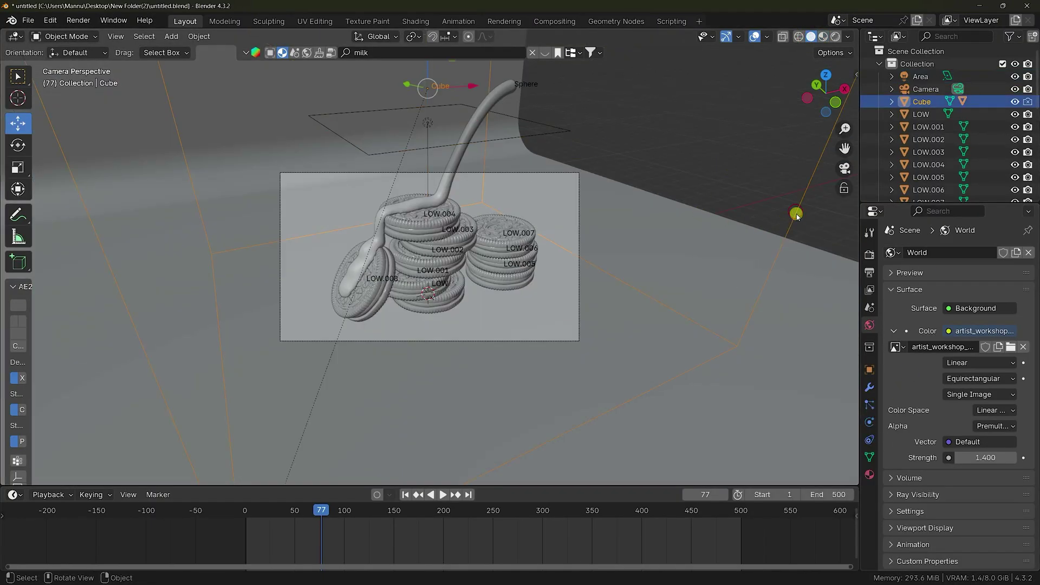
{"action": "left_click", "coordinate": [868, 423]}
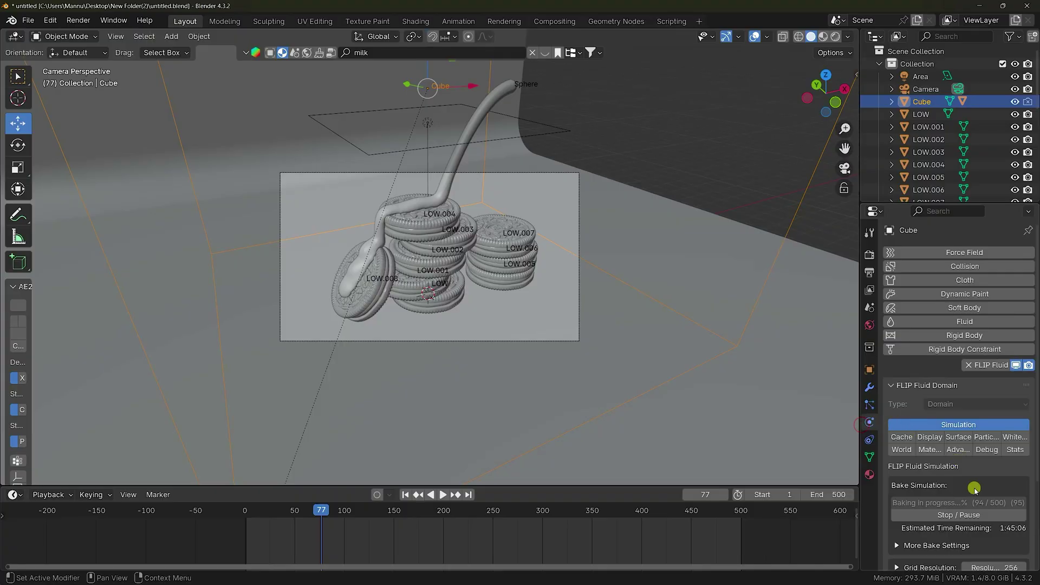
{"action": "scroll", "coordinate": [916, 428], "scroll_direction": "down", "scroll_amount": 4}
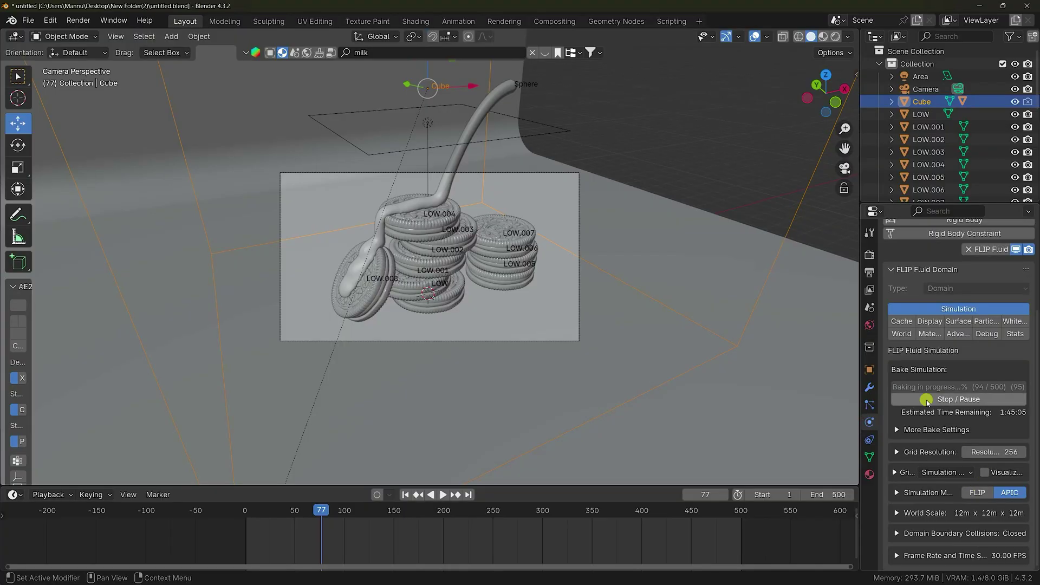
{"action": "left_click", "coordinate": [442, 495]}
{"action": "scroll", "coordinate": [455, 272], "scroll_direction": "up", "scroll_amount": 4}
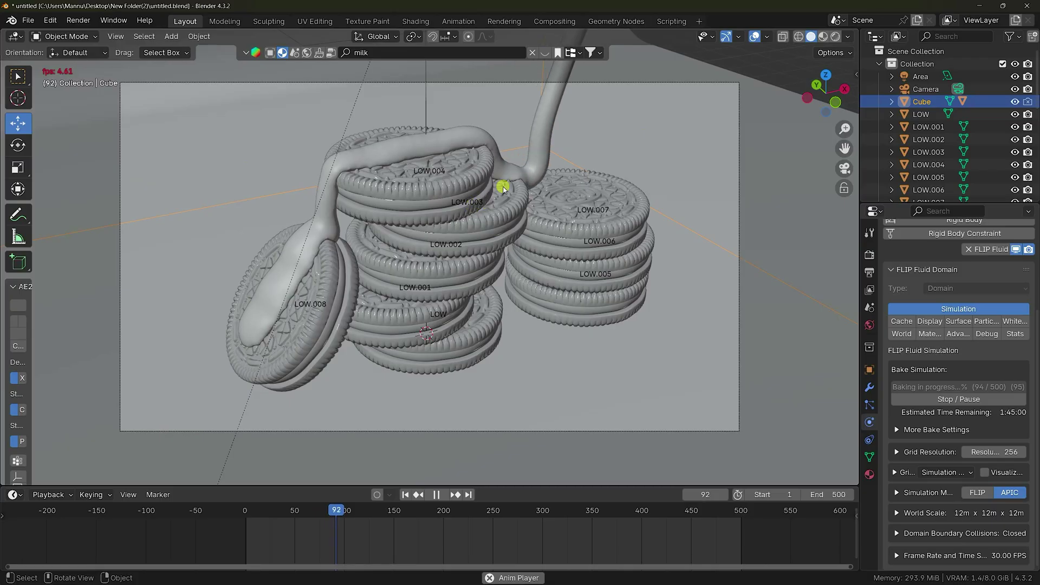
{"action": "left_click", "coordinate": [437, 495]}
{"action": "left_click", "coordinate": [405, 495]}
Step: Stop the running bake, set grid resolution to 420, reset the old bake, and rebake
{"action": "left_click", "coordinate": [979, 399]}
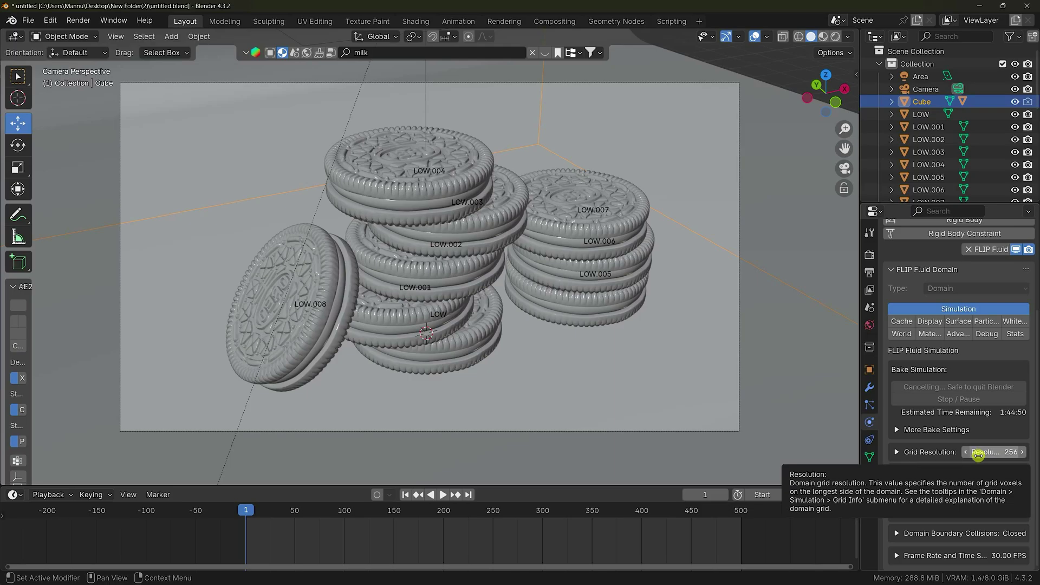
{"action": "left_click", "coordinate": [1006, 399]}
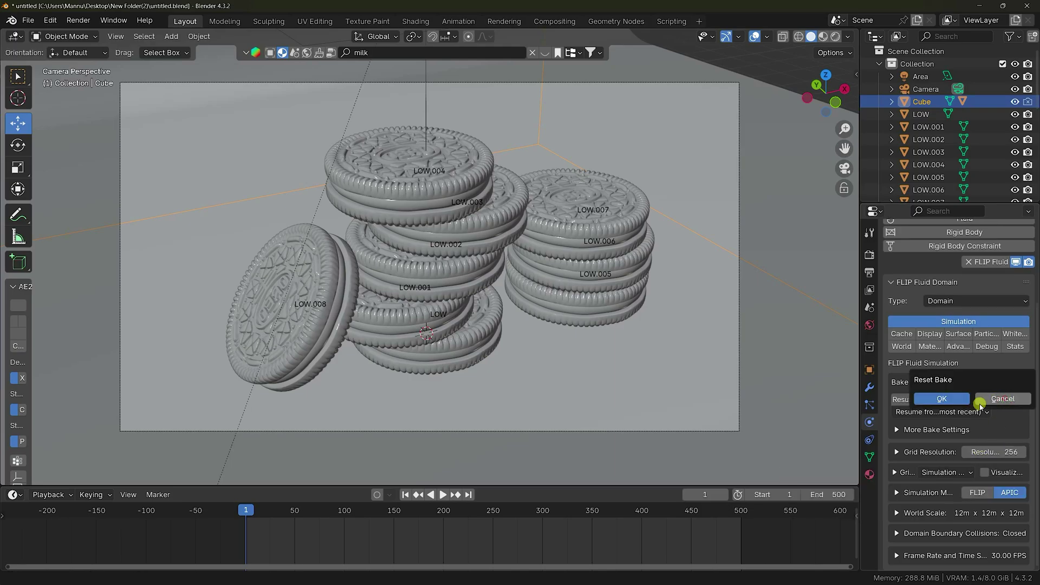
{"action": "left_click", "coordinate": [960, 402]}
{"action": "left_click", "coordinate": [991, 454]}
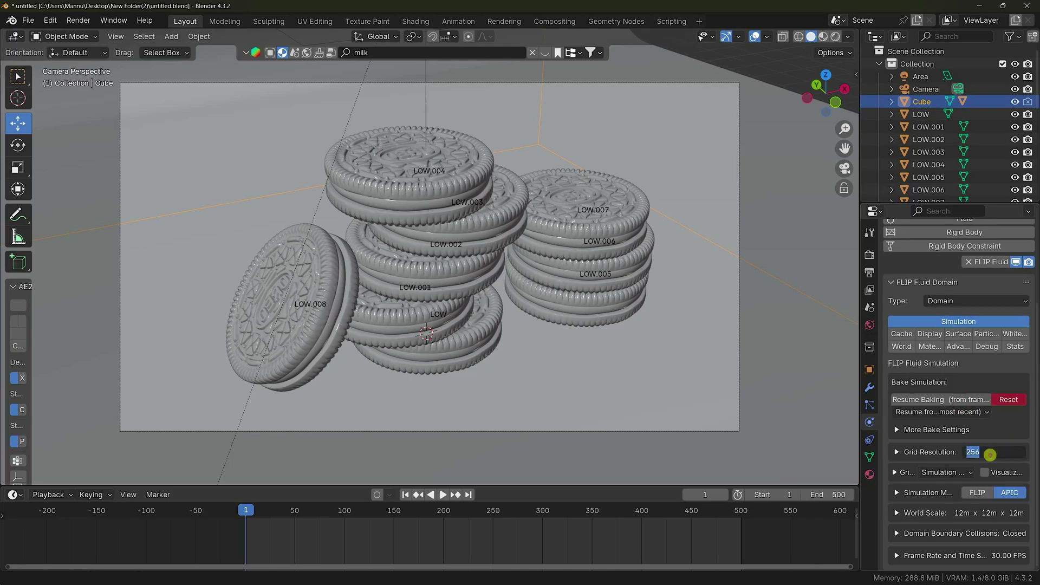
{"action": "type", "text": "420"}
{"action": "key", "text": "Return"}
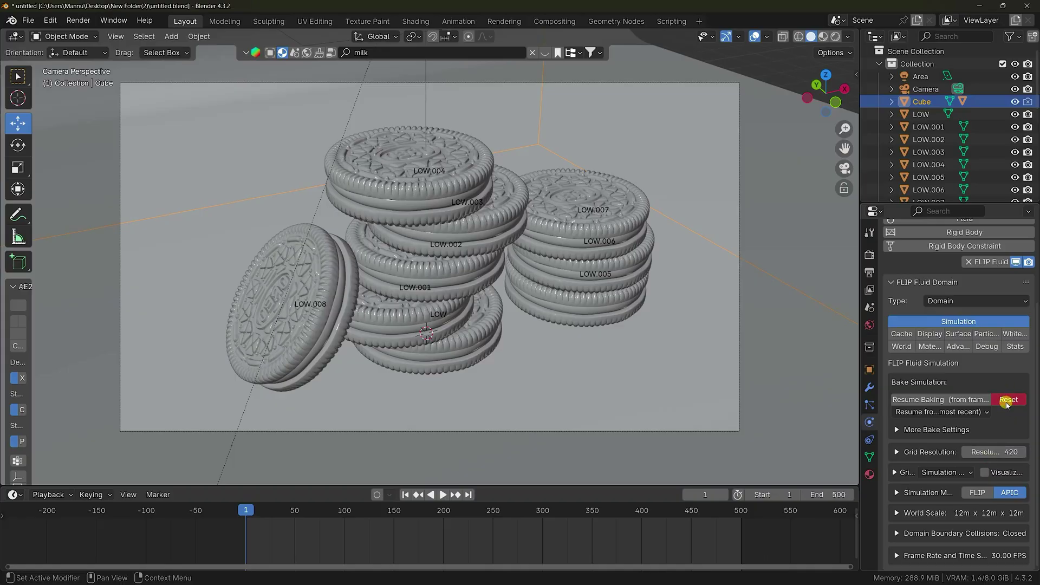
{"action": "left_click", "coordinate": [1008, 400]}
{"action": "left_click", "coordinate": [959, 402]}
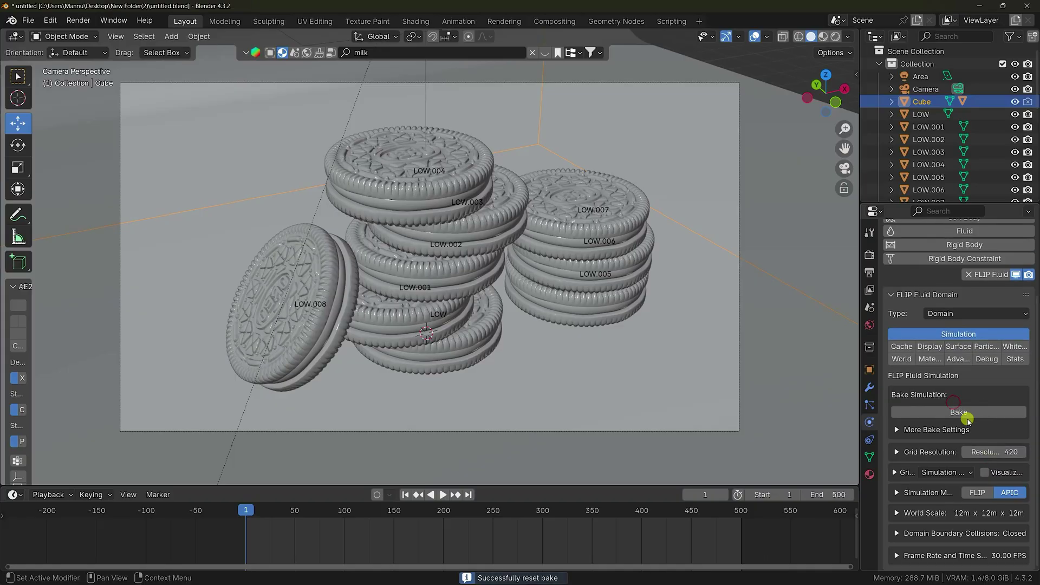
{"action": "left_click", "coordinate": [954, 415]}
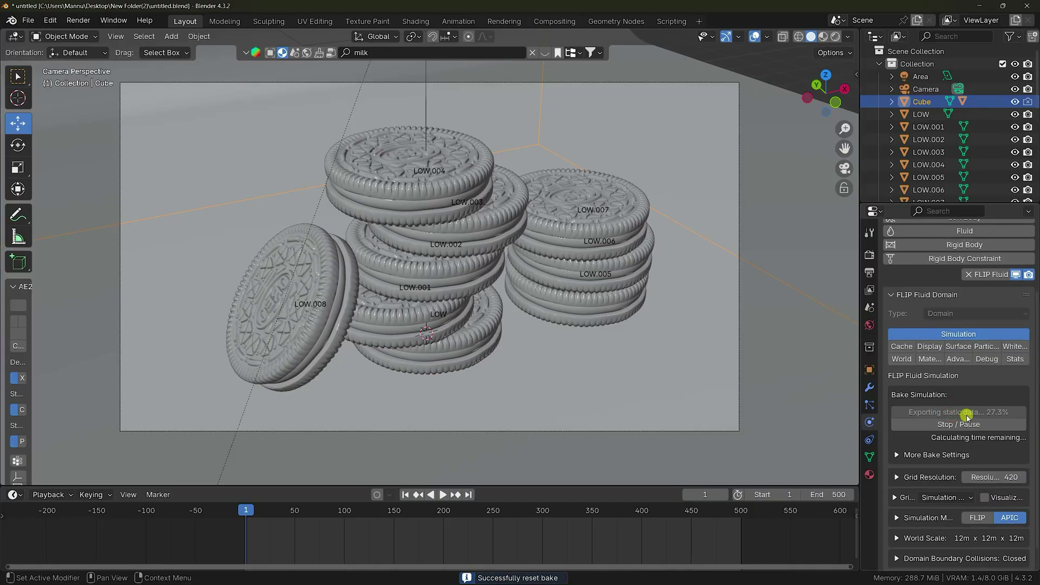